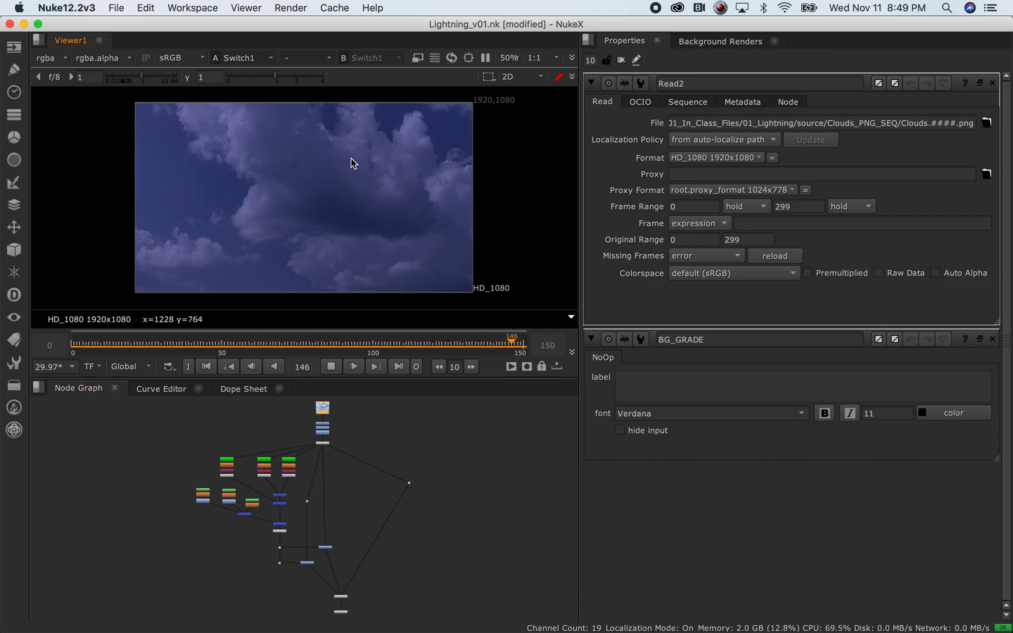
Stop playback on frame 110 and zoom the Node Graph onto the Read2 chain
click(332, 367)
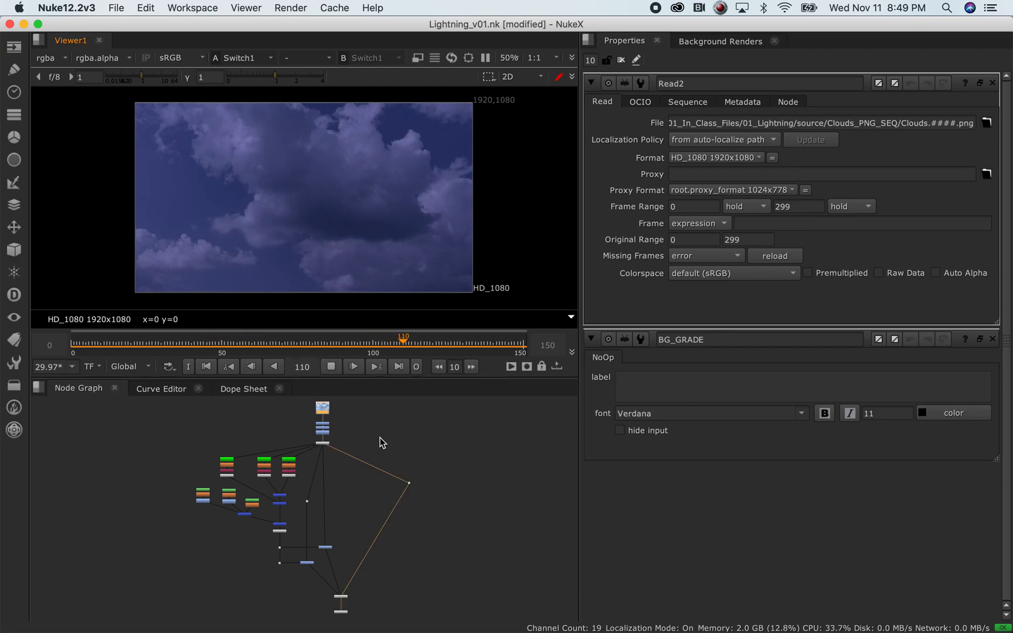
scroll(346, 436, up, 10)
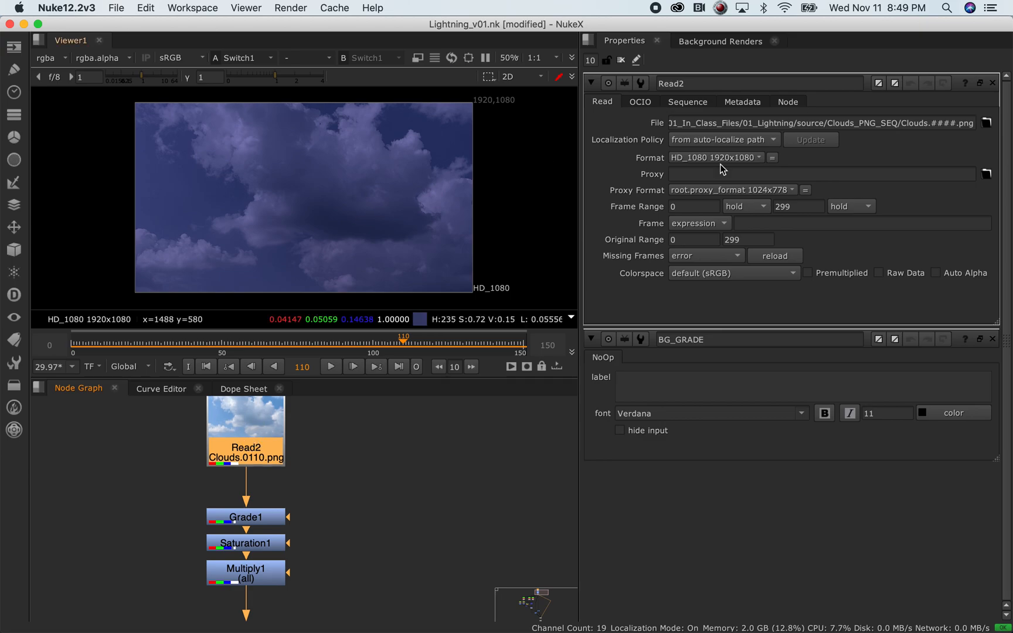
click(910, 121)
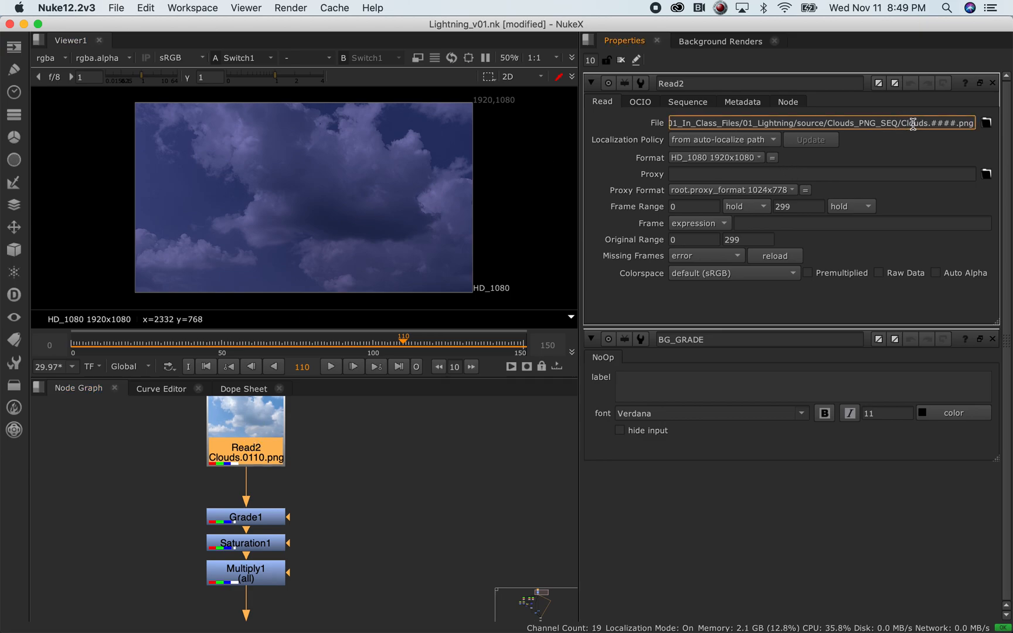
click(986, 123)
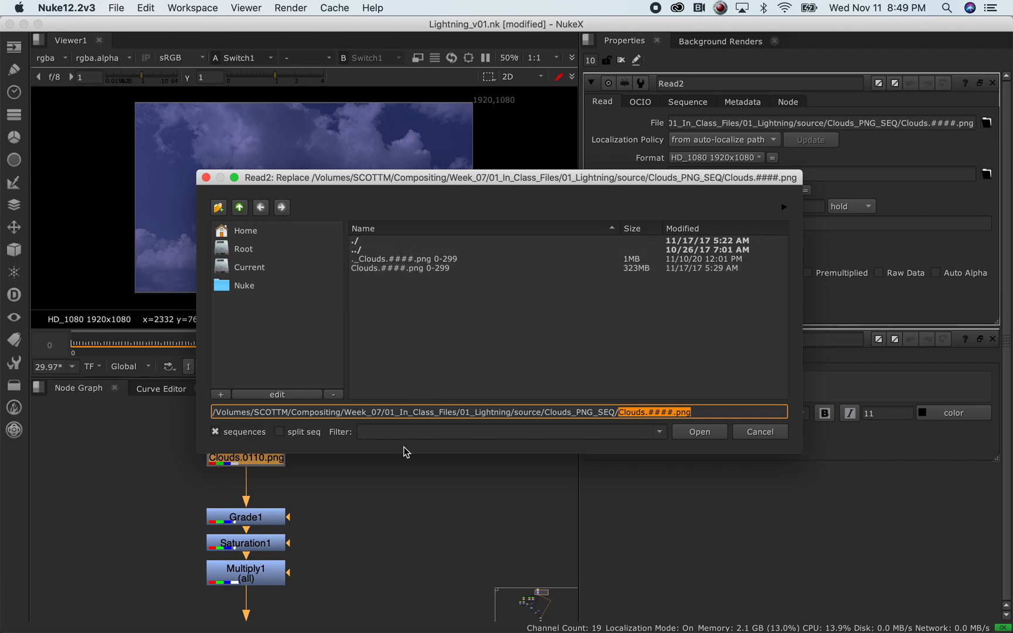
key(Return)
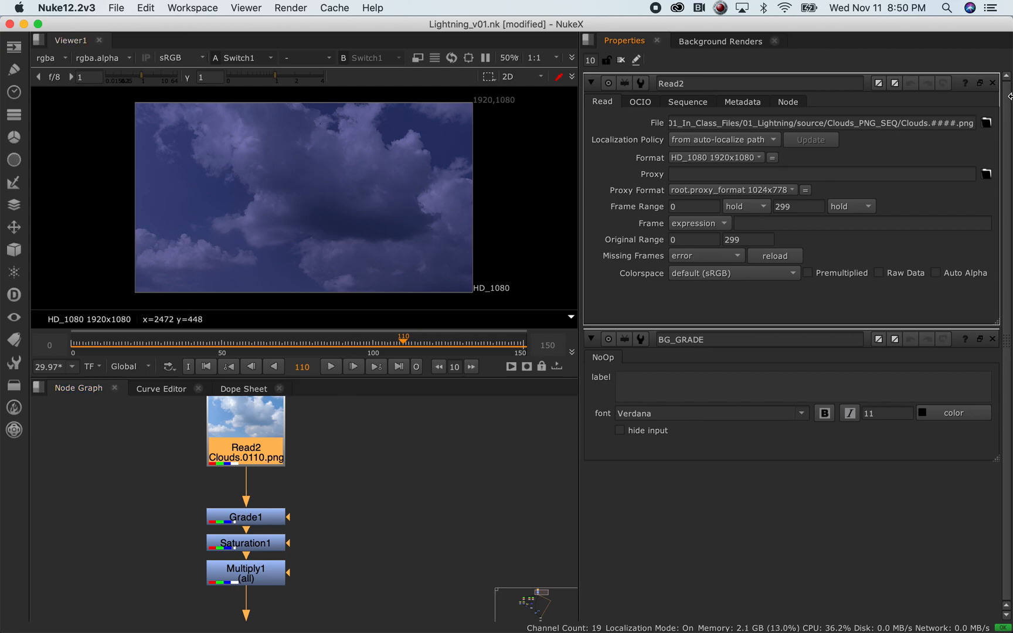
click(987, 123)
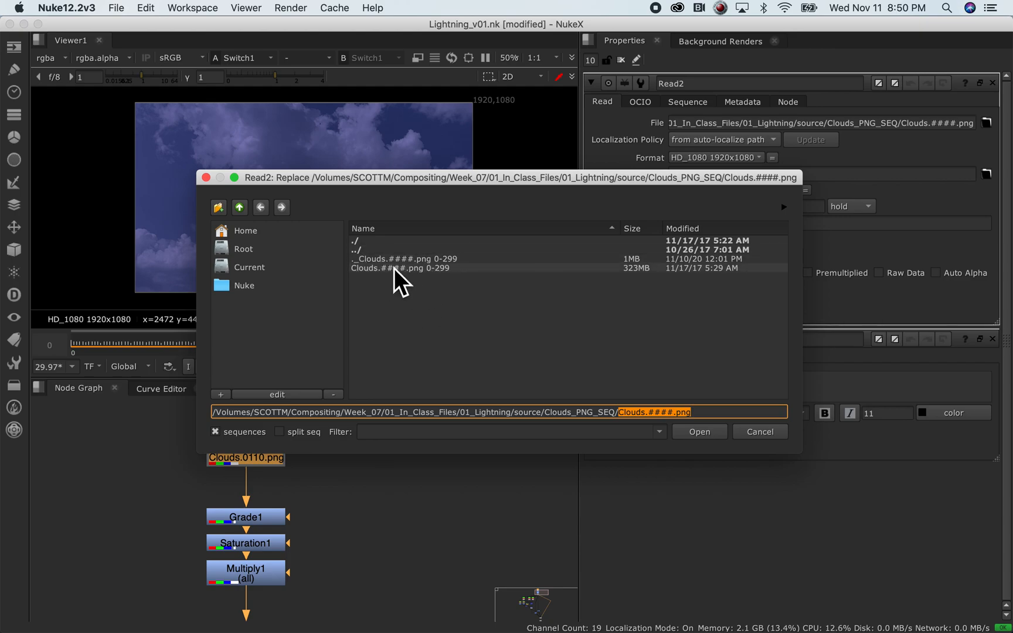
click(215, 432)
mouse_move(783, 239)
mouse_down()
mouse_move(784, 345)
mouse_move(784, 226)
mouse_up()
click(215, 432)
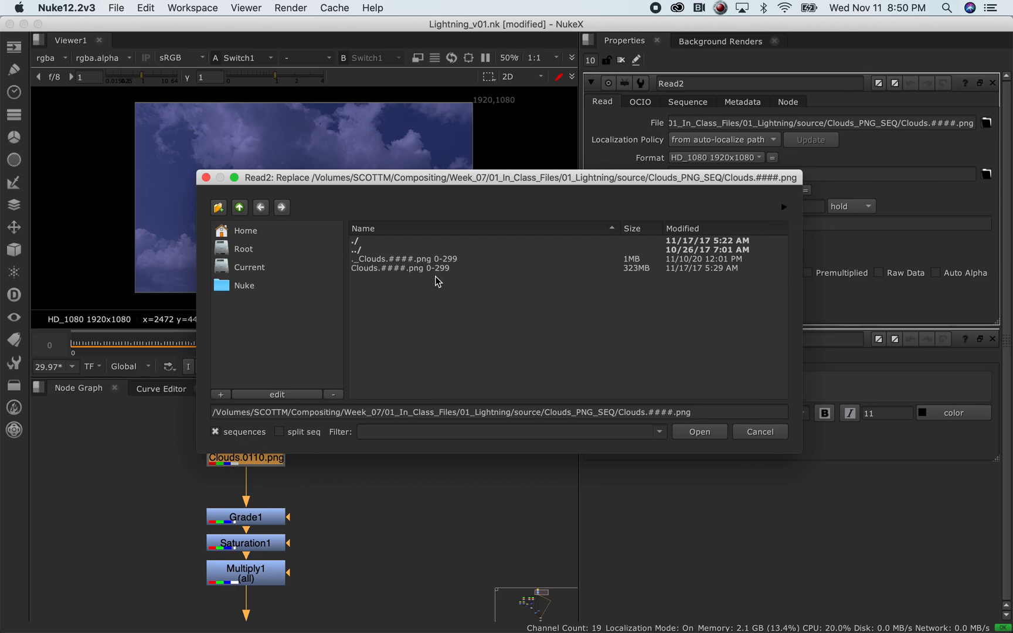
click(773, 434)
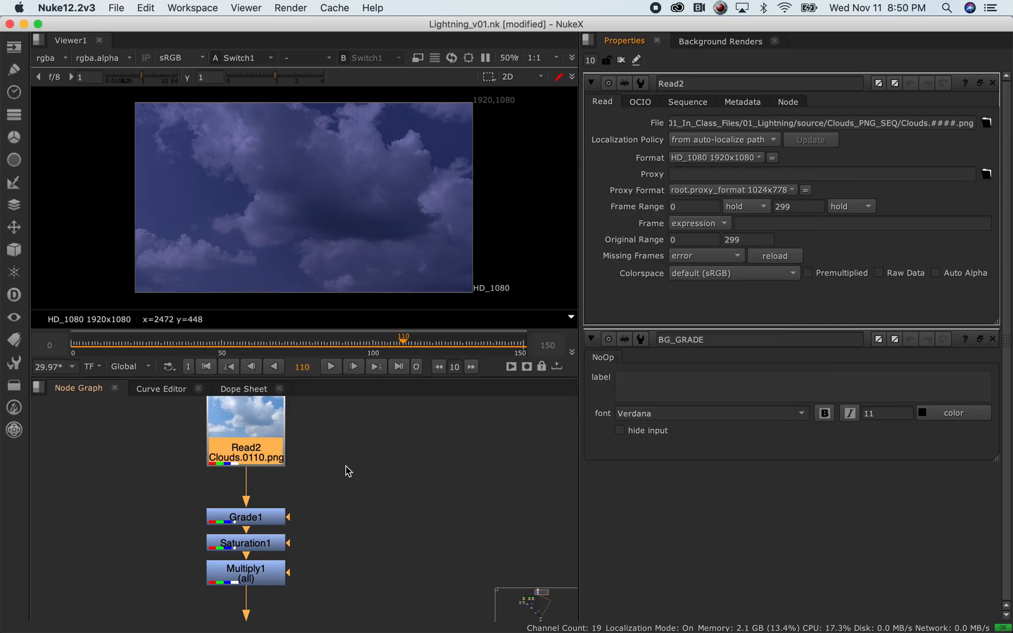
View the raw Read2 cloud plate, play it and stop on frame 17
middle_drag(356, 551, 410, 459)
middle_drag(364, 507, 351, 590)
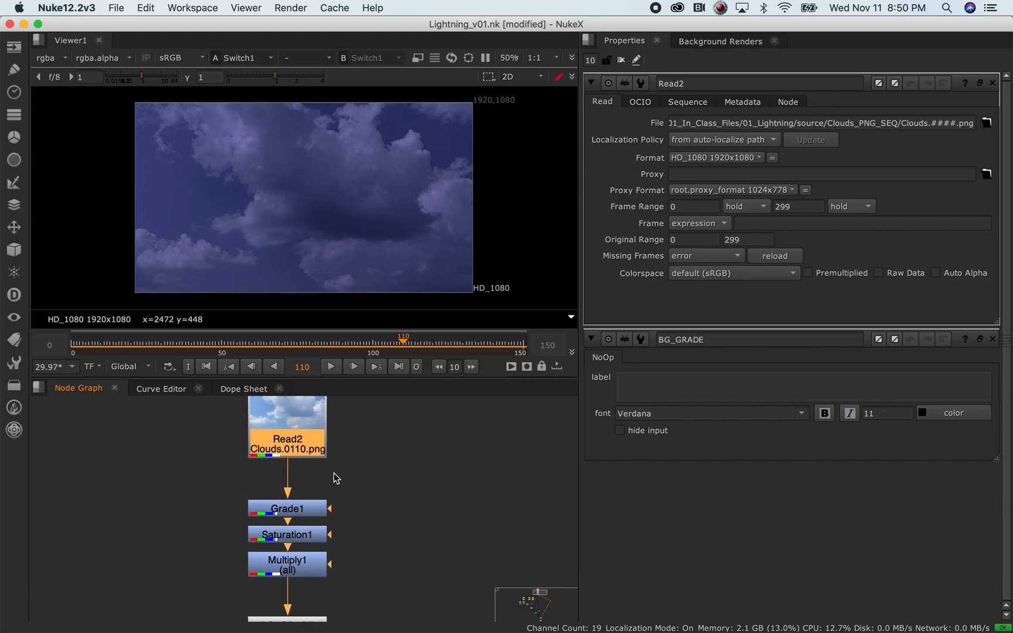
key(1)
click(332, 366)
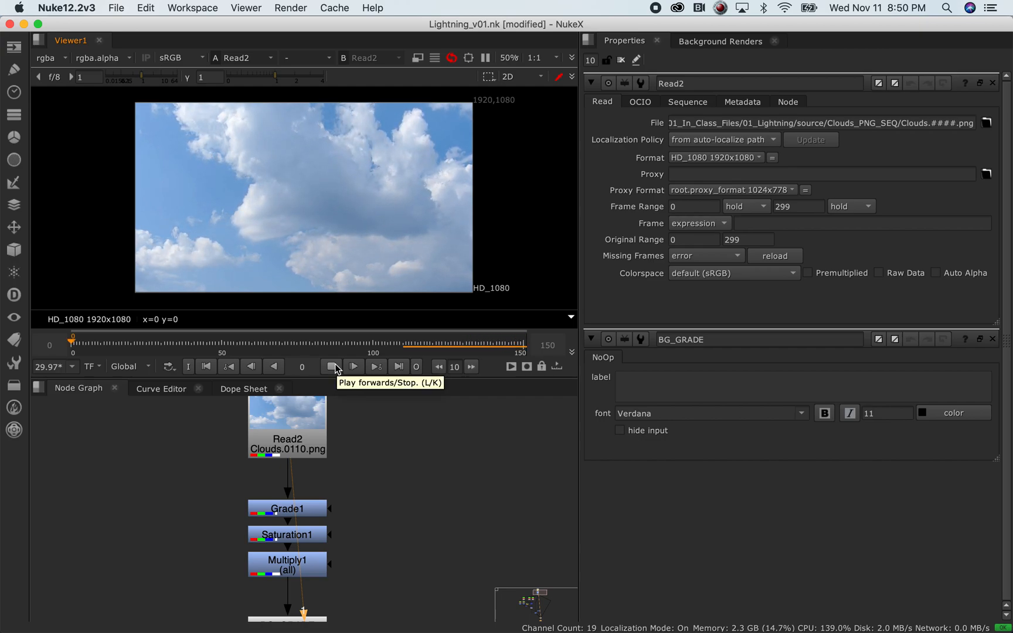
click(331, 367)
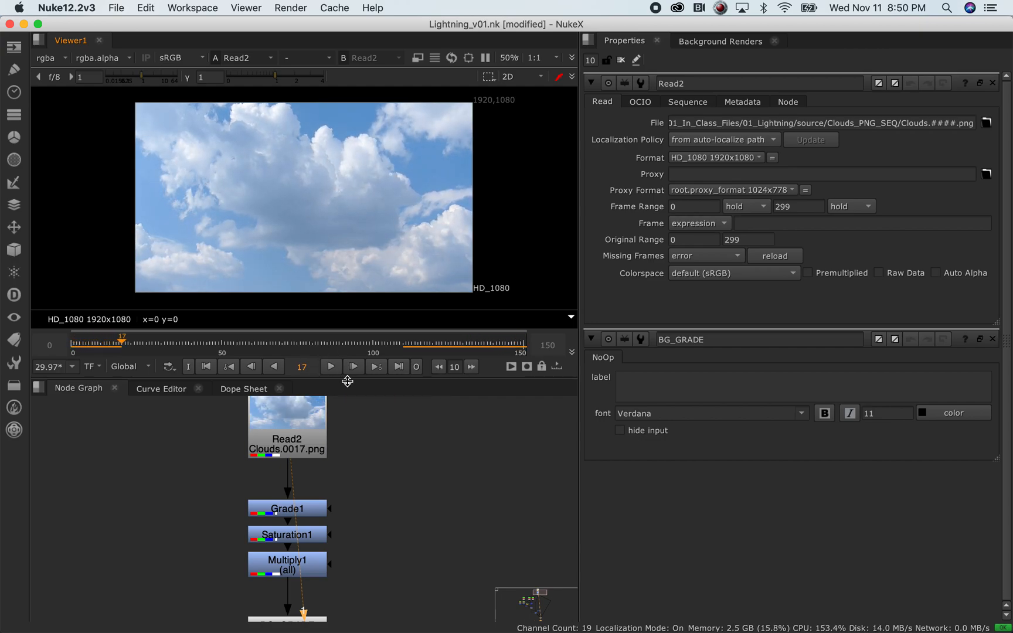
View the Grade1, Saturation1 and Multiply1 outputs one after another
middle_drag(394, 489, 403, 448)
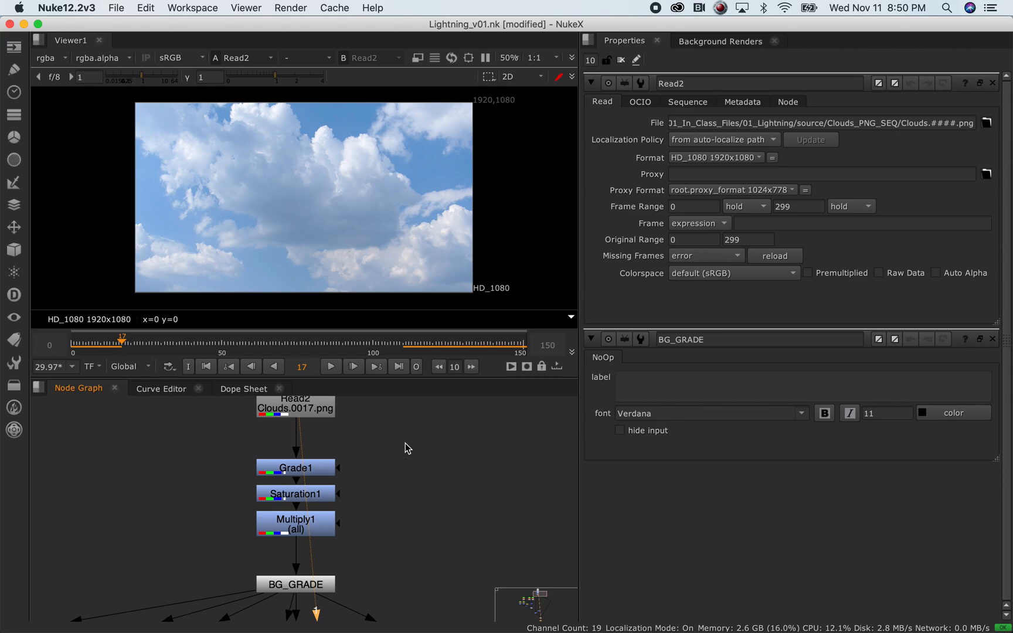
middle_drag(435, 451, 401, 435)
click(292, 463)
key(1)
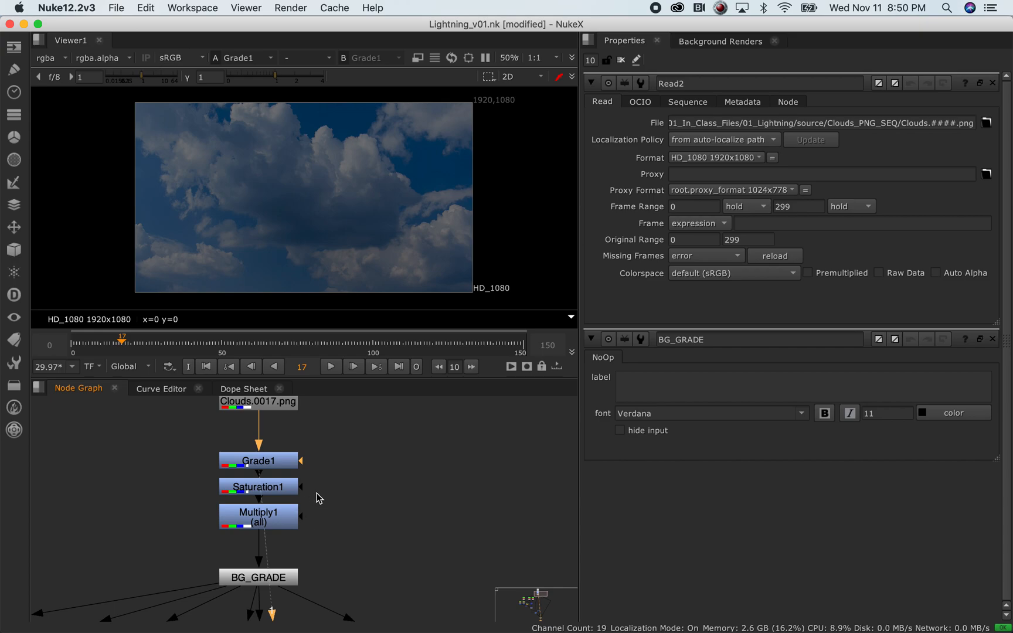
click(283, 493)
key(1)
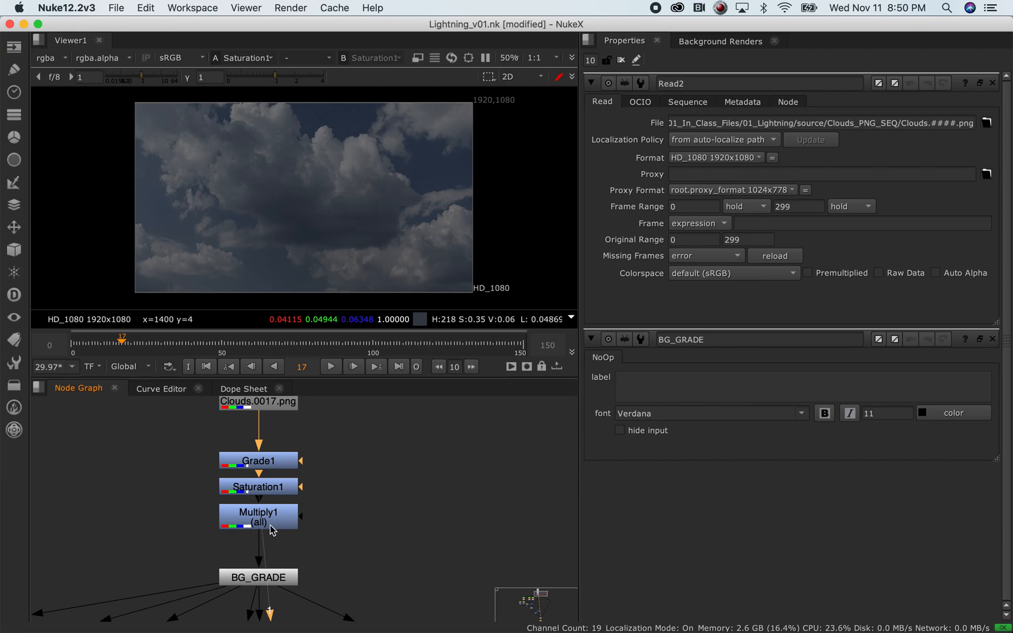
click(287, 519)
key(1)
Toggle Grade1, Saturation1 and Multiply1 off and back on together, then select BG_GRADE
click(351, 450)
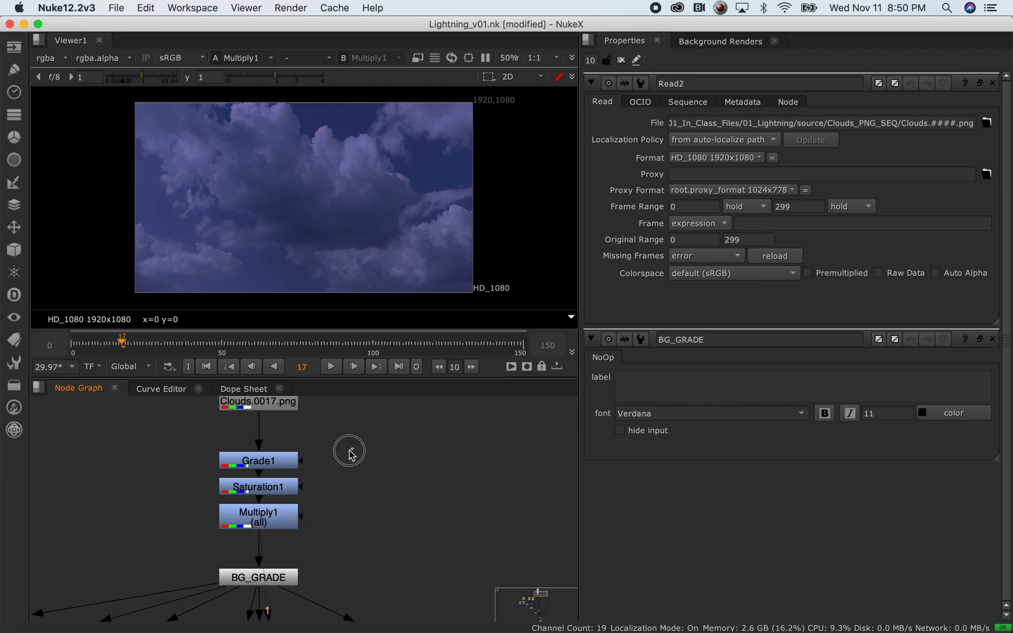
drag(397, 425, 176, 533)
key(d)
key(d)
click(292, 574)
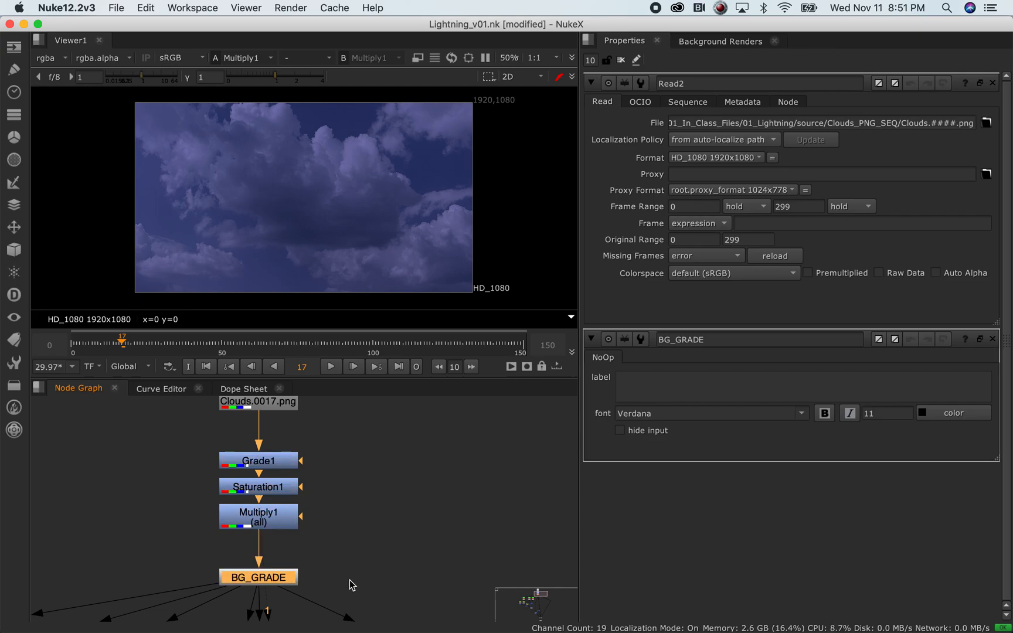
middle_drag(331, 567, 365, 470)
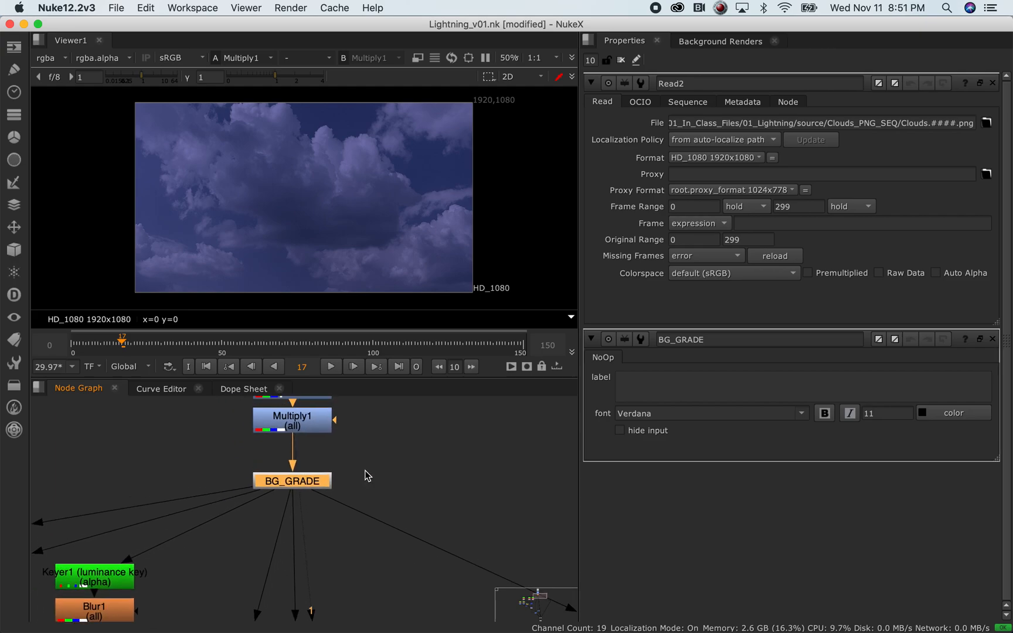
Open BG_GRADE's properties and fit the whole node tree in the Node Graph
double_click(319, 485)
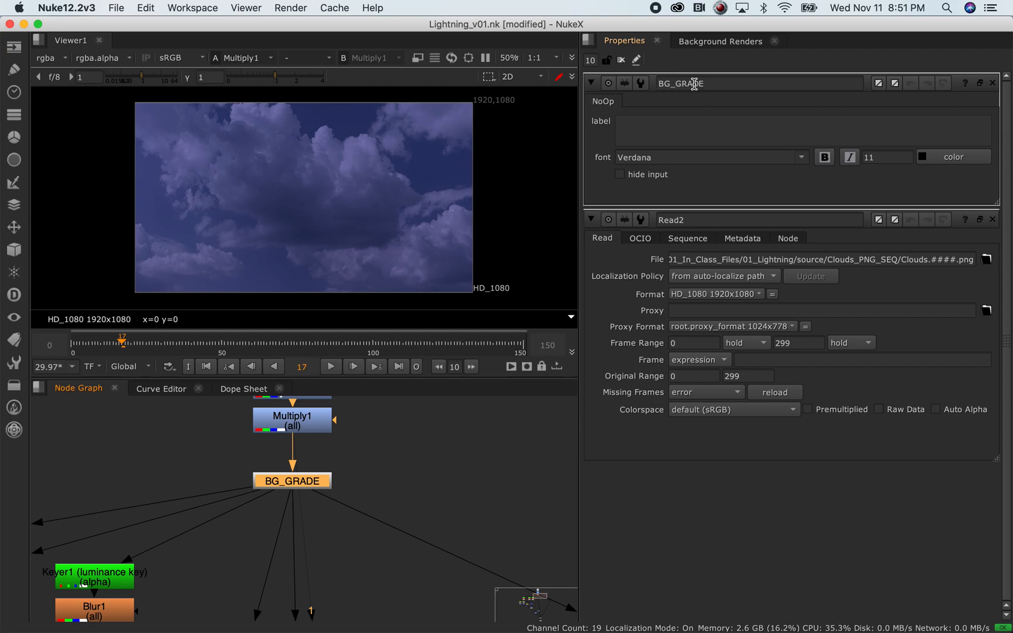
scroll(435, 502, down, 10)
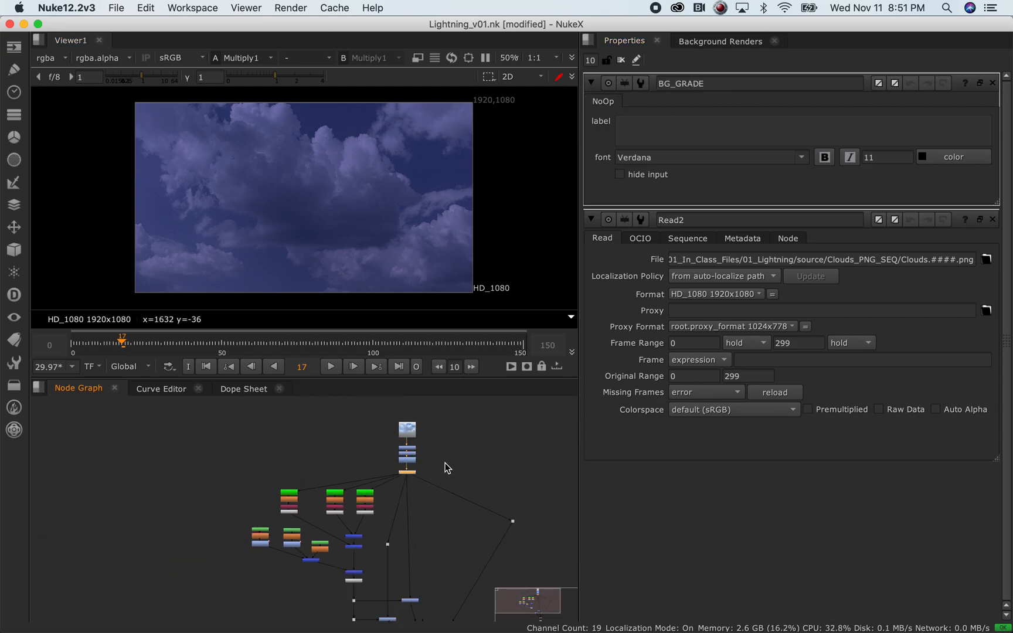
scroll(520, 482, down, 2)
middle_drag(520, 482, 347, 454)
Zoom and pan around the Node Graph to survey the tree up to the top Read node
scroll(260, 452, down, 3)
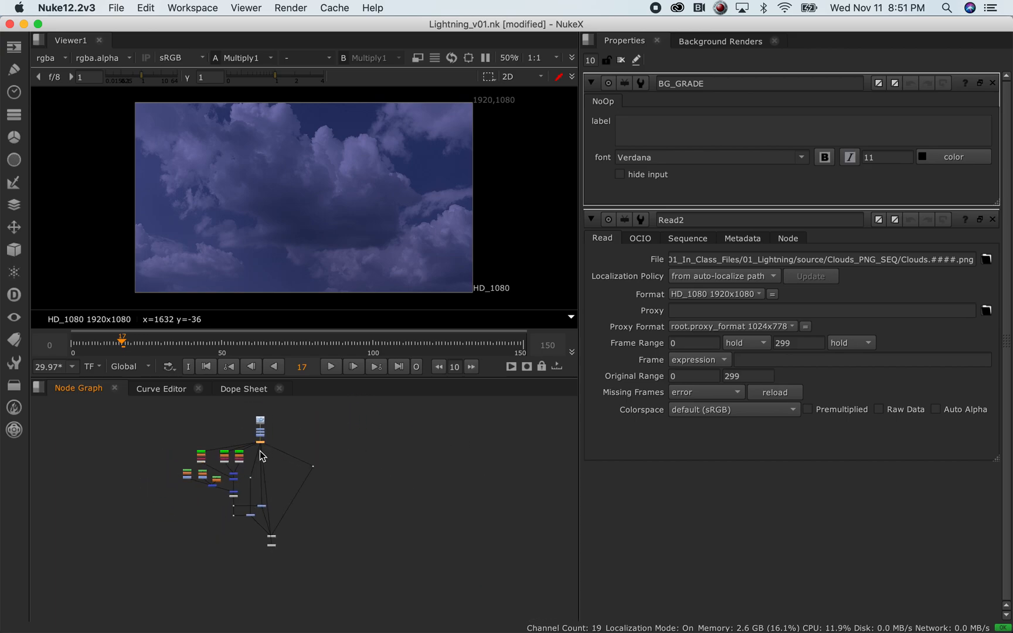
scroll(255, 475, up, 6)
scroll(321, 499, up, 5)
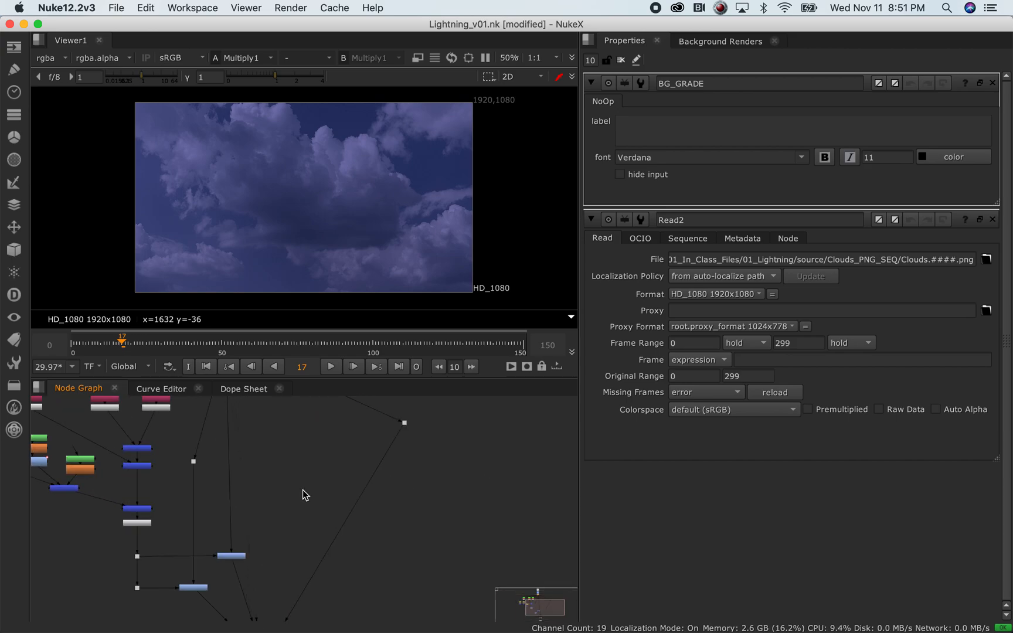
scroll(302, 489, down, 10)
scroll(301, 481, up, 2)
scroll(301, 481, up, 2)
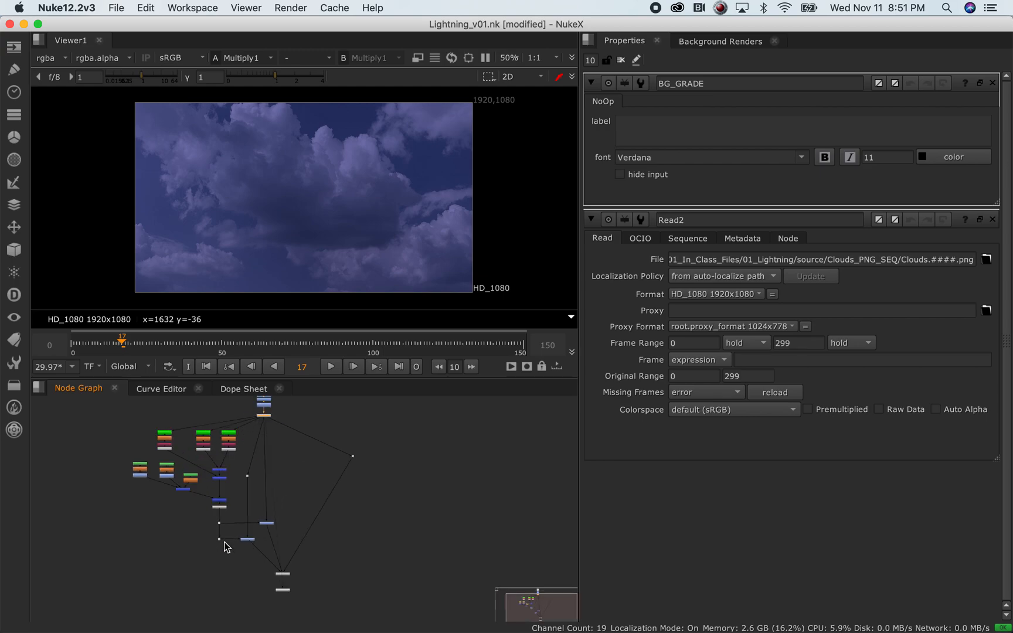
middle_drag(404, 439, 407, 466)
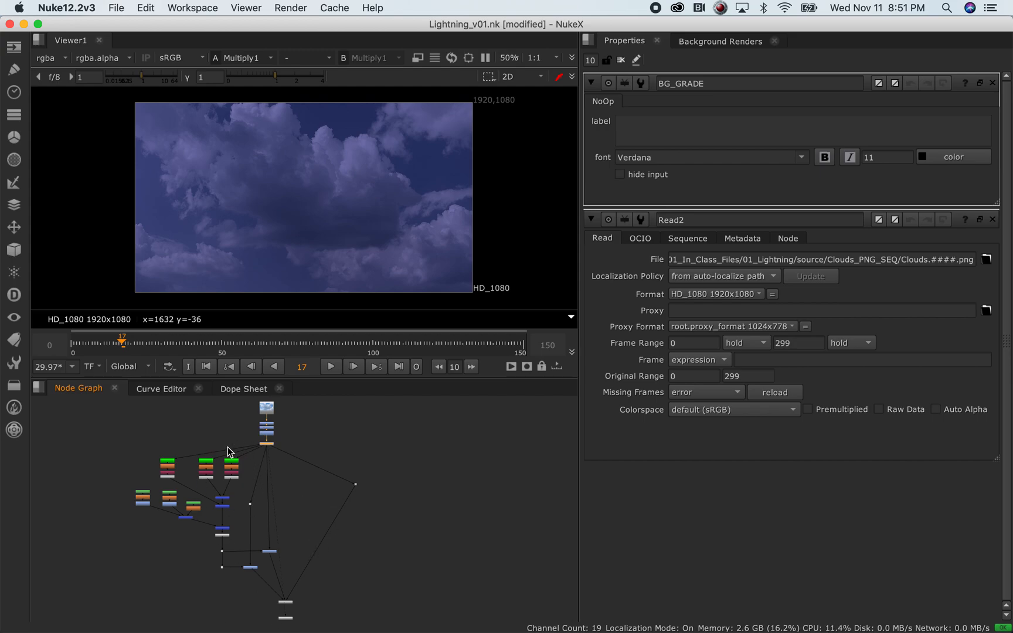
scroll(300, 493, up, 1)
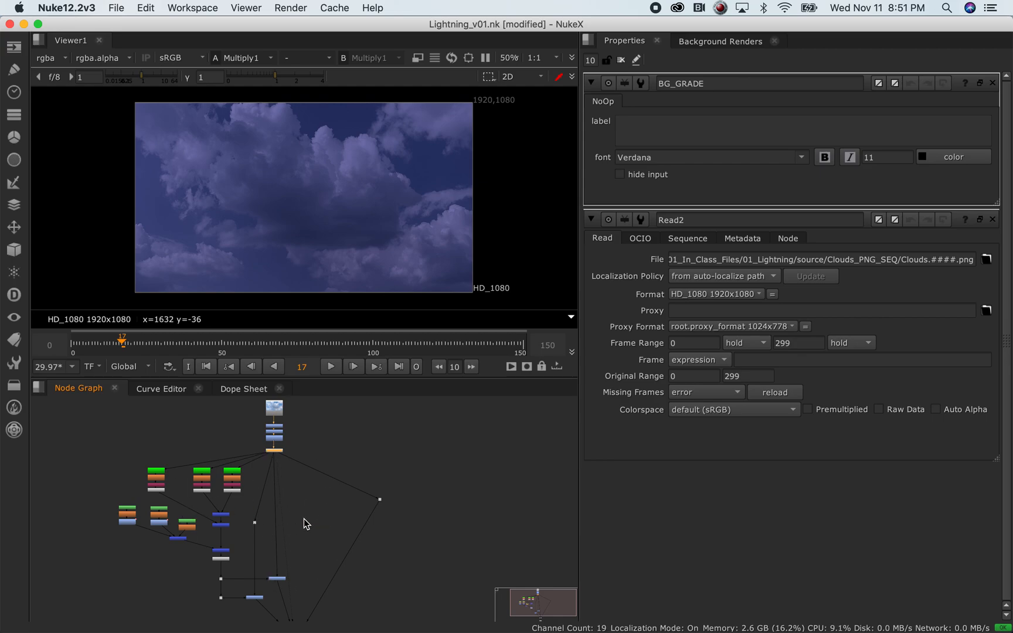
scroll(211, 505, up, 3)
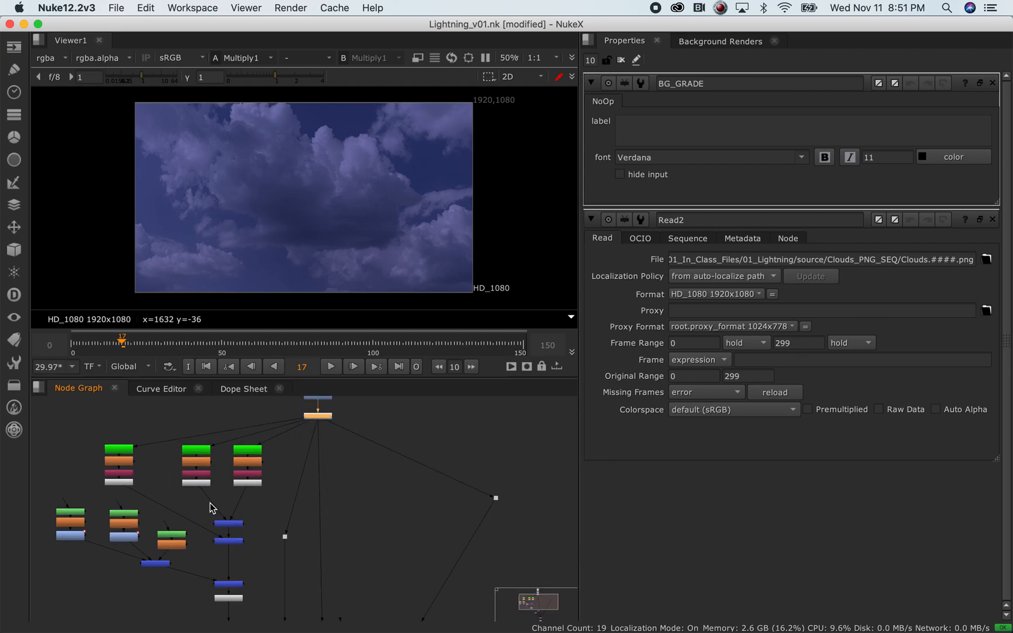
scroll(304, 509, down, 2)
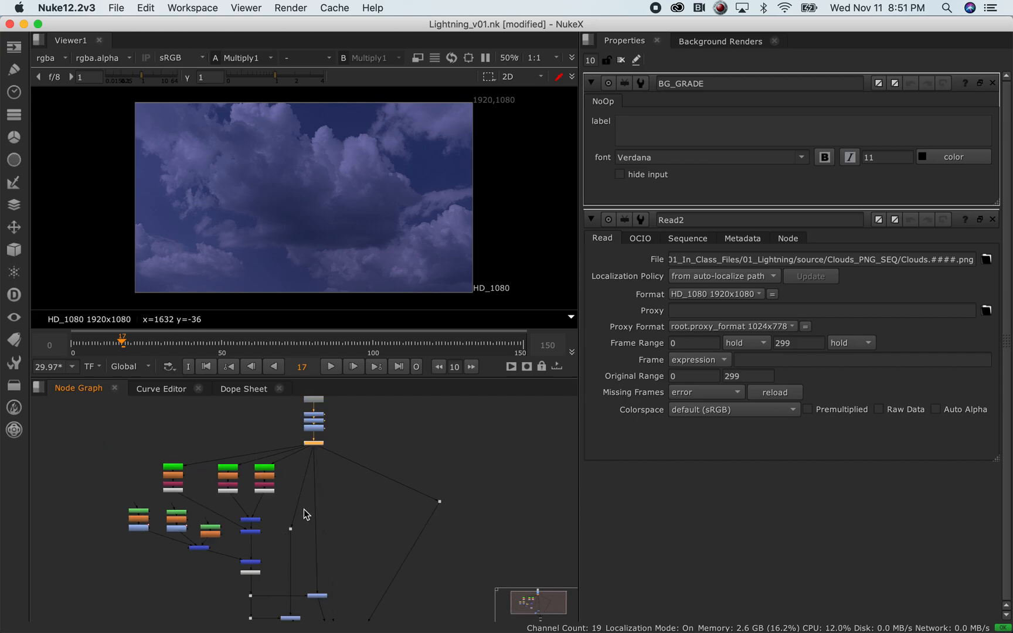
middle_drag(356, 545, 303, 514)
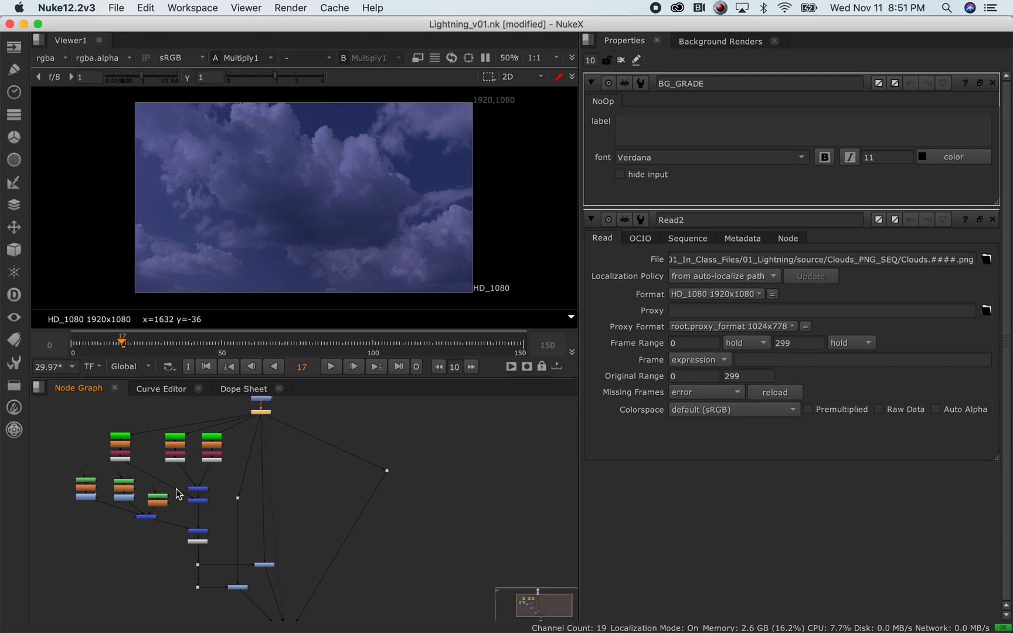
scroll(248, 456, up, 5)
scroll(196, 495, down, 4)
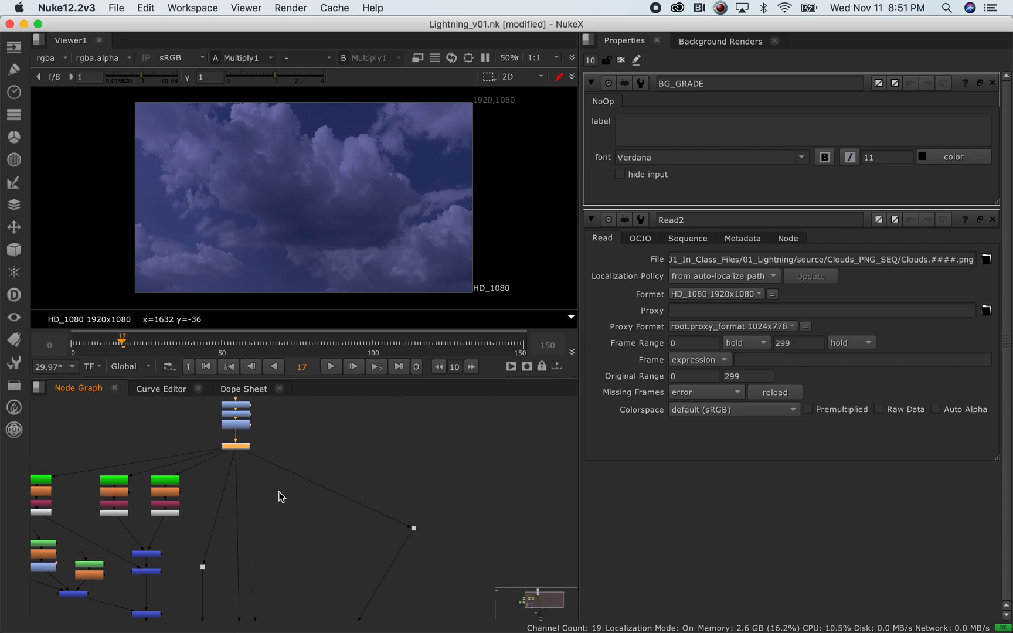
scroll(262, 480, up, 5)
Pan and zoom the Node Graph back toward Read2 and BG_GRADE to inspect the cloud chain
scroll(251, 500, down, 3)
middle_drag(263, 517, 280, 556)
scroll(261, 472, up, 3)
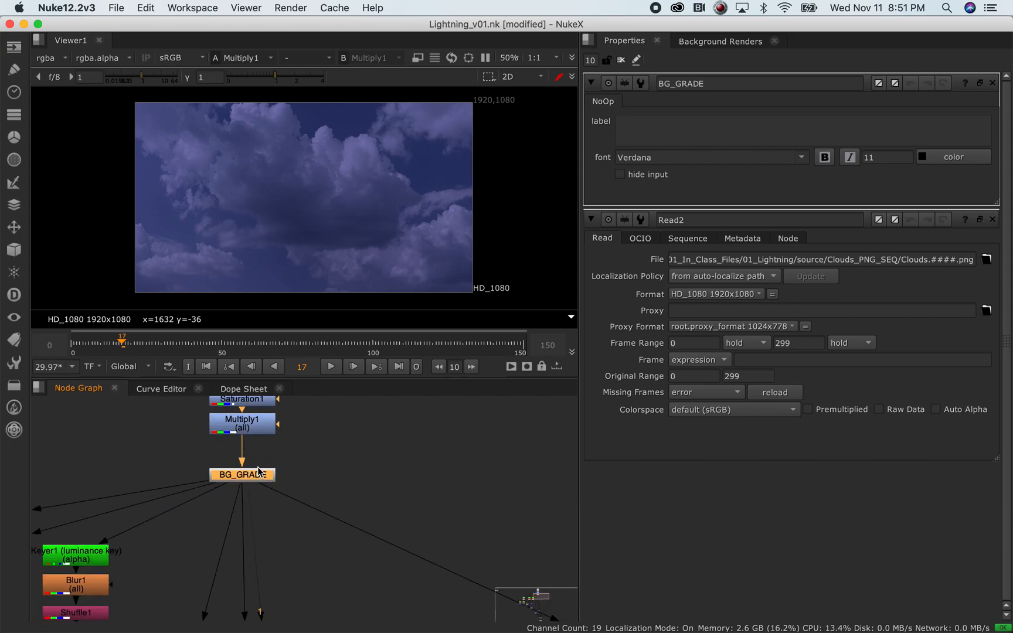
scroll(261, 473, down, 3)
scroll(266, 474, up, 2)
scroll(267, 476, down, 2)
scroll(265, 476, down, 2)
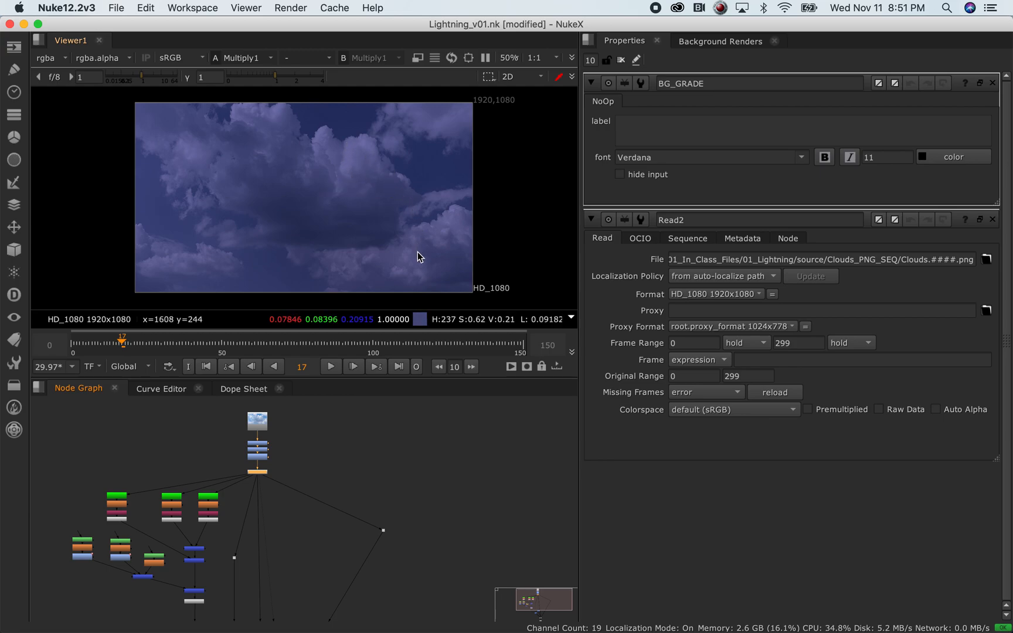
scroll(417, 249, down, 1)
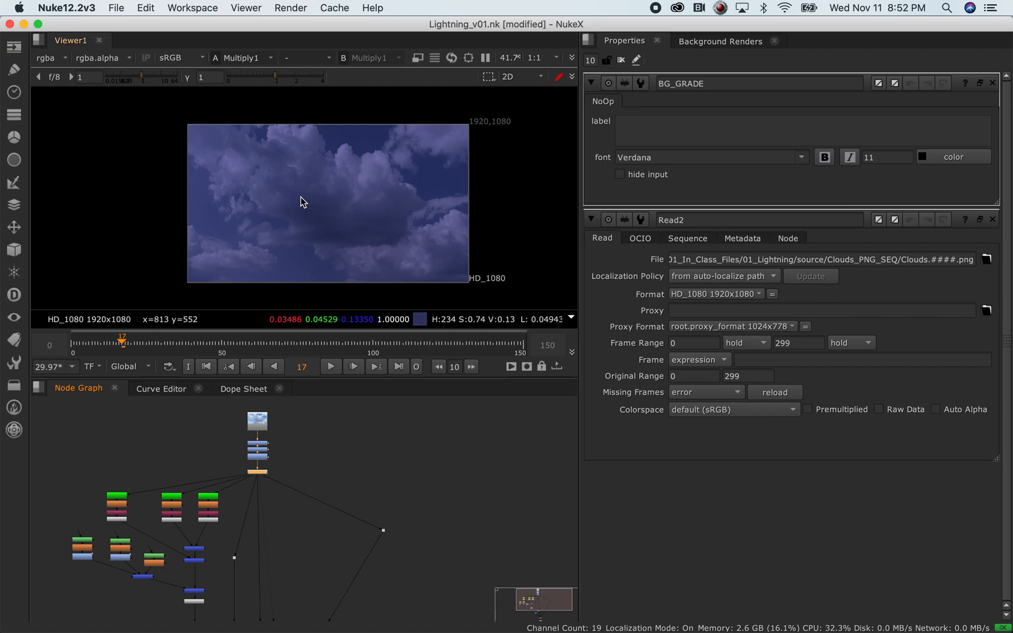
View Keyer1's output and open its settings
scroll(255, 464, up, 2)
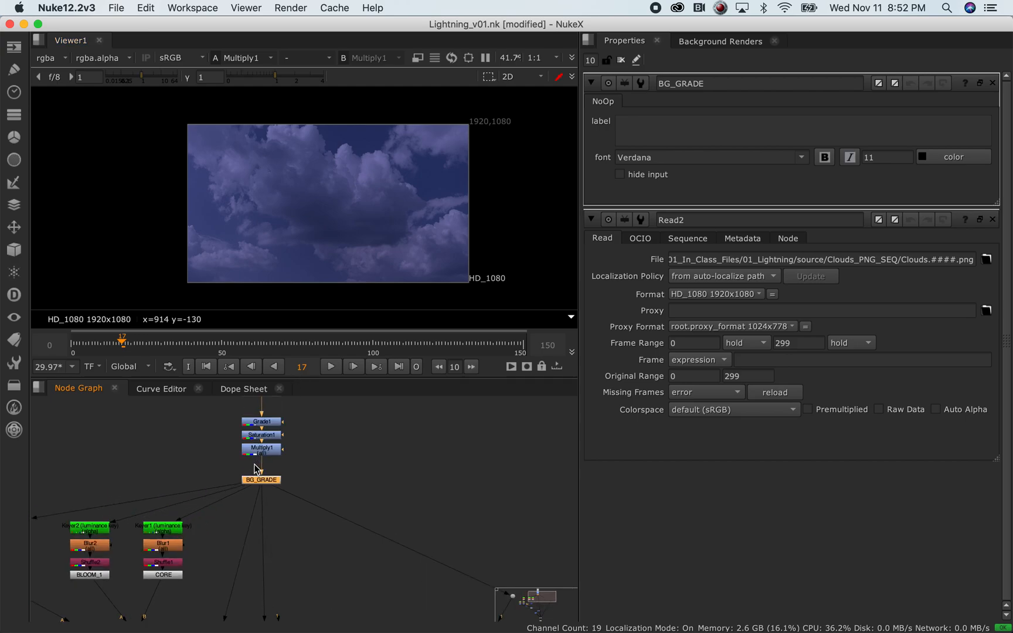
scroll(287, 557, down, 2)
middle_drag(237, 572, 264, 497)
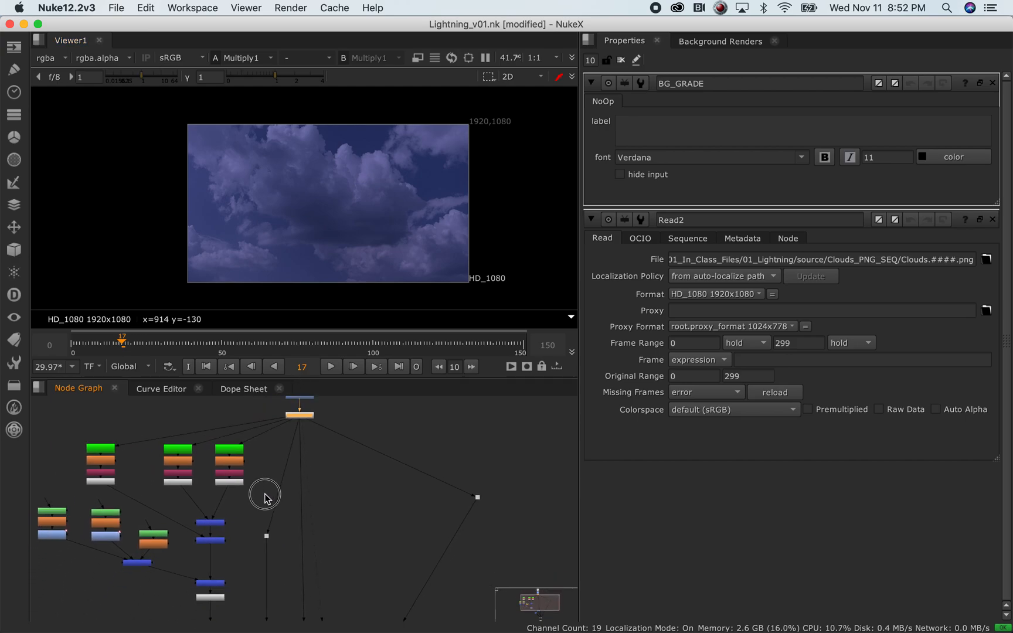
scroll(239, 468, up, 4)
scroll(241, 469, up, 2)
click(236, 421)
key(1)
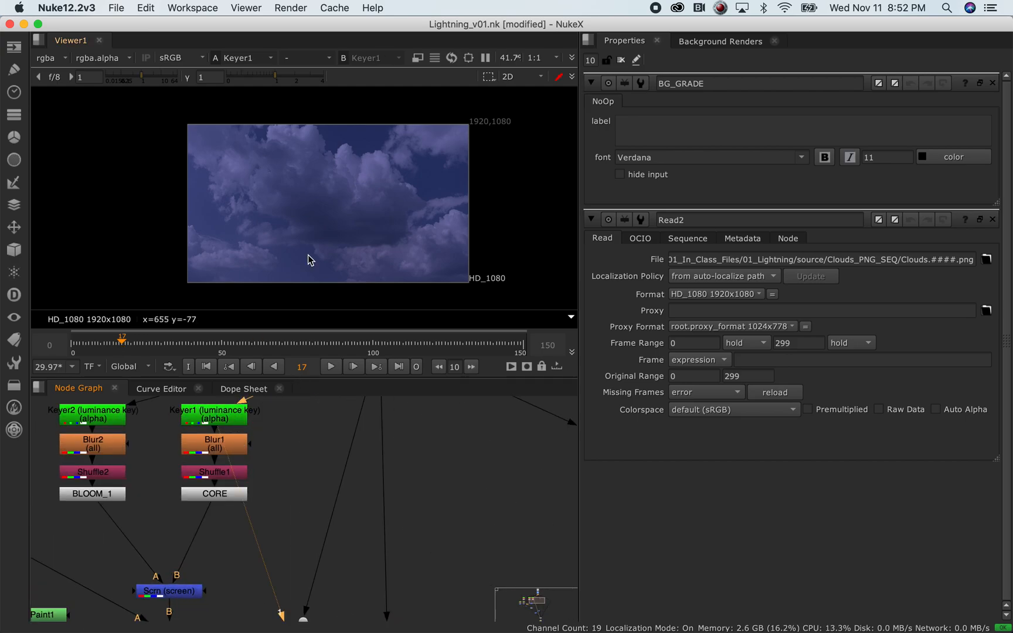
double_click(224, 417)
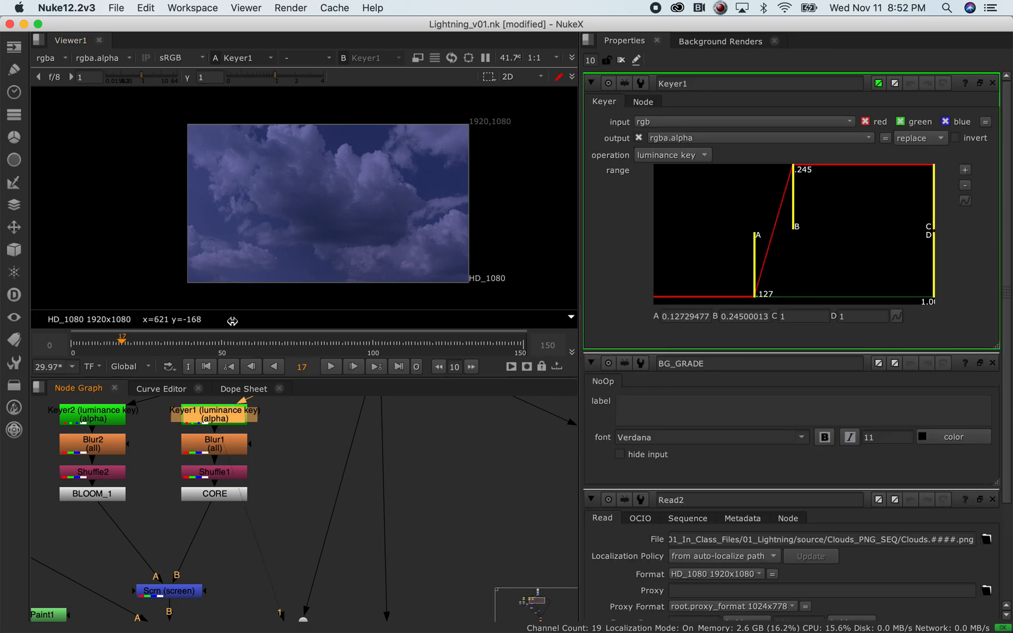
Limit the Properties panel to 1 open panel
click(591, 60)
text(1)
key(Return)
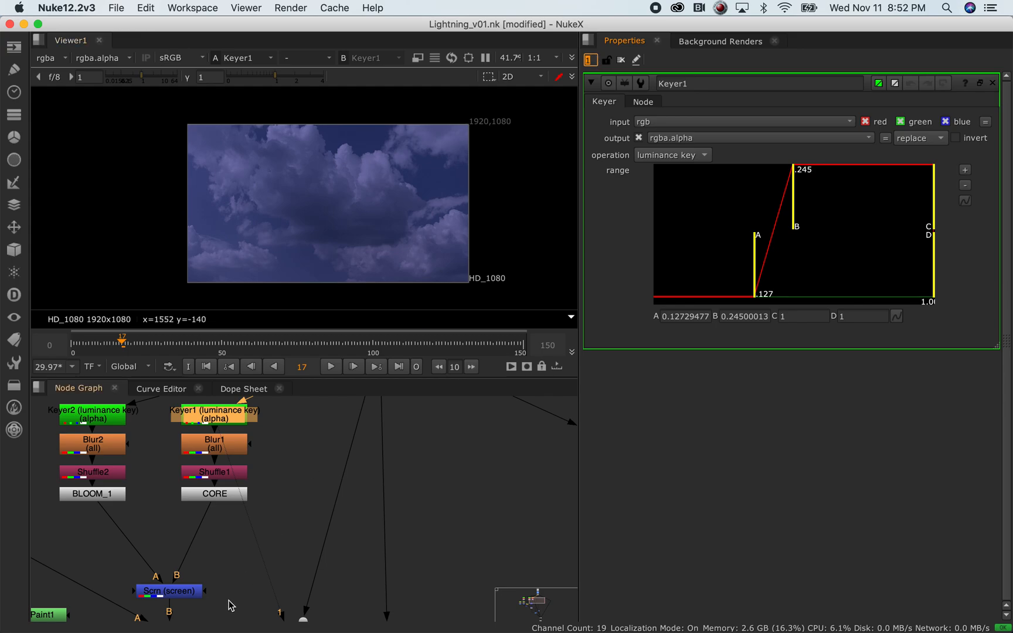
drag(234, 422, 227, 417)
Inspect Keyer1's alpha matte, test lowering range A, and undo it back to 0.127
key(a)
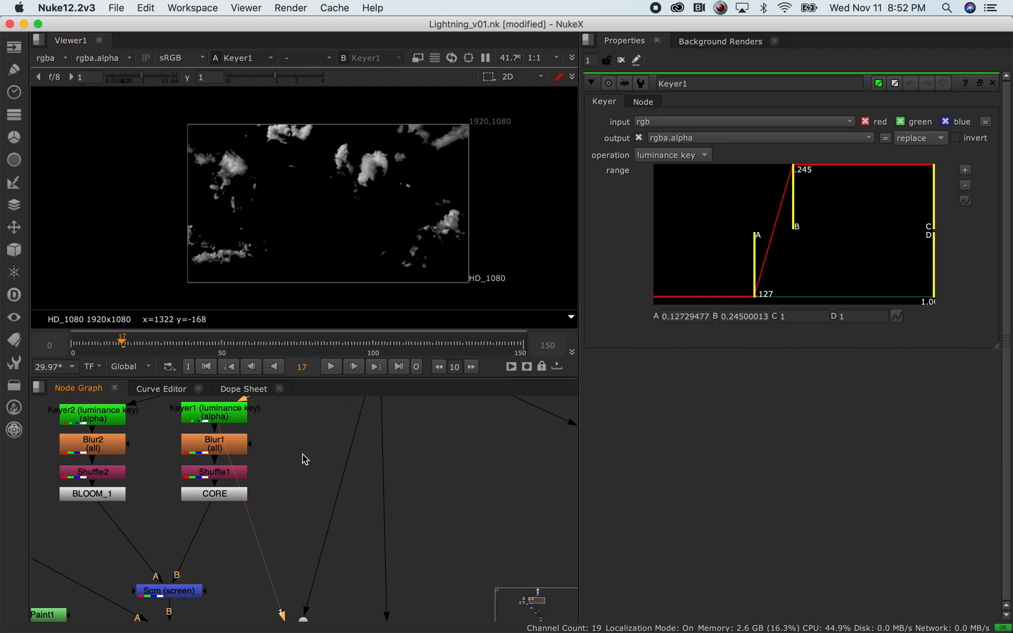
key(a)
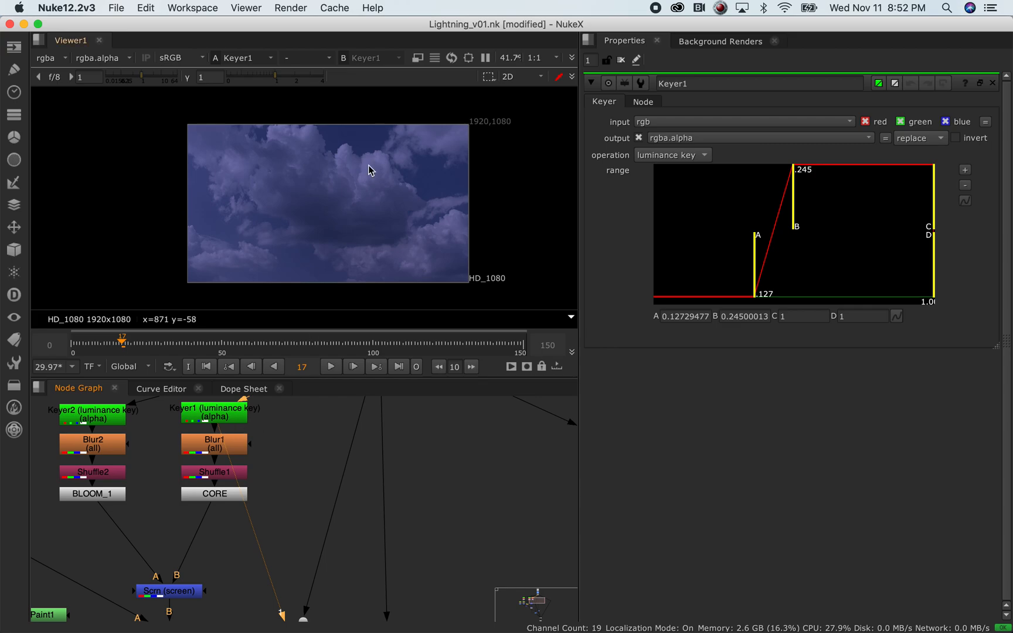
click(238, 423)
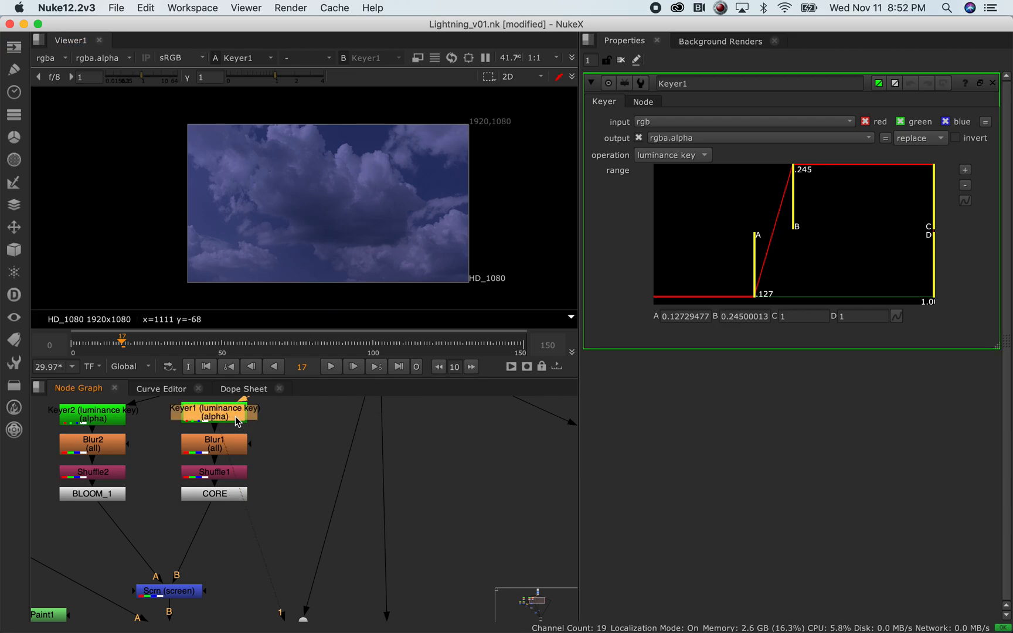
key(1)
key(a)
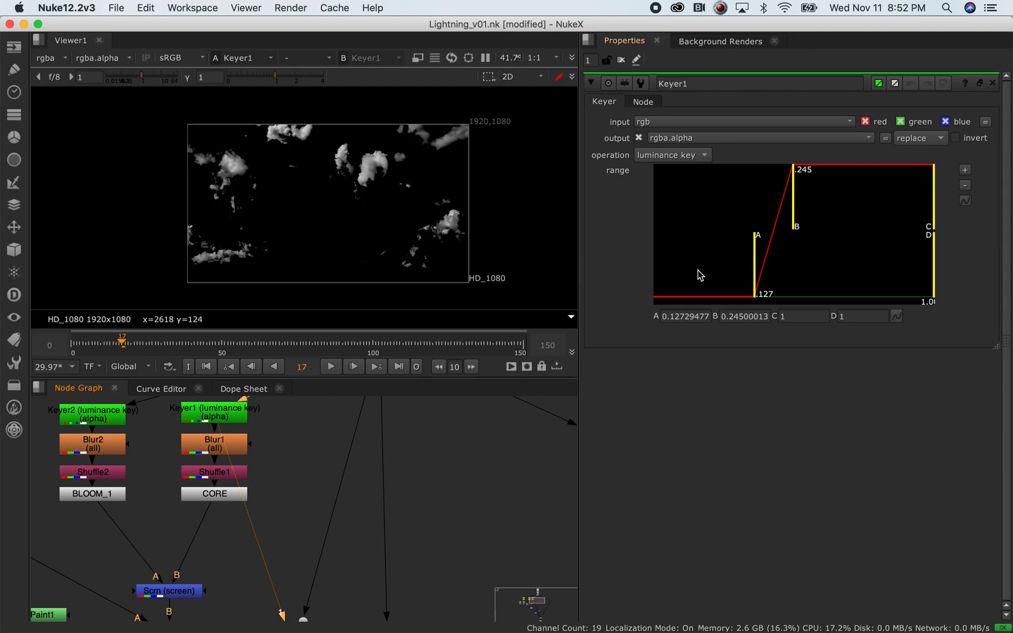
drag(757, 277, 723, 283)
key(super+z)
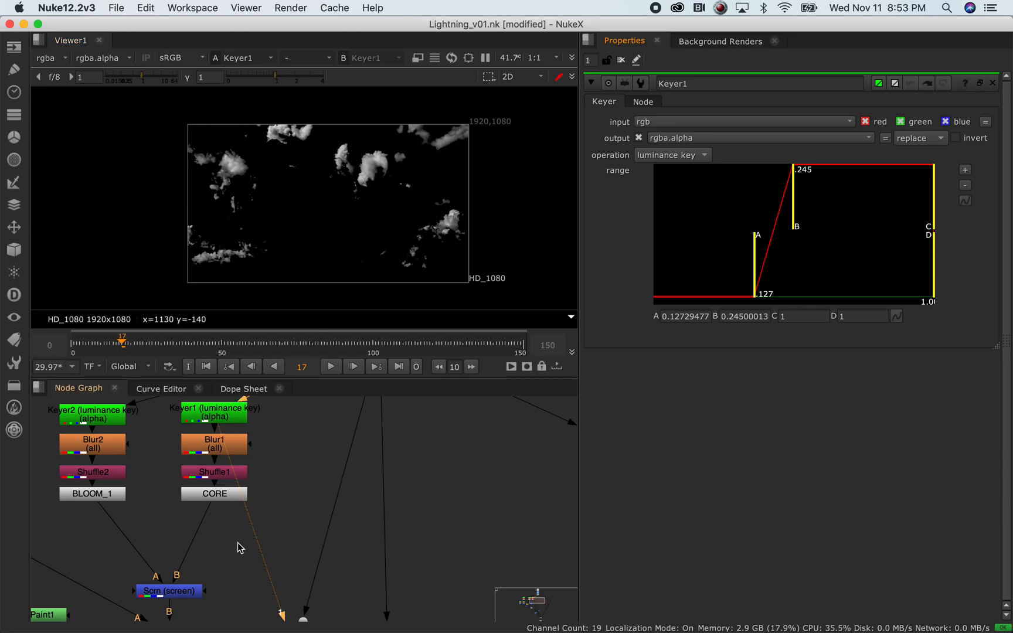
View the Keyer2 and Keyer3 mattes
click(109, 420)
key(1)
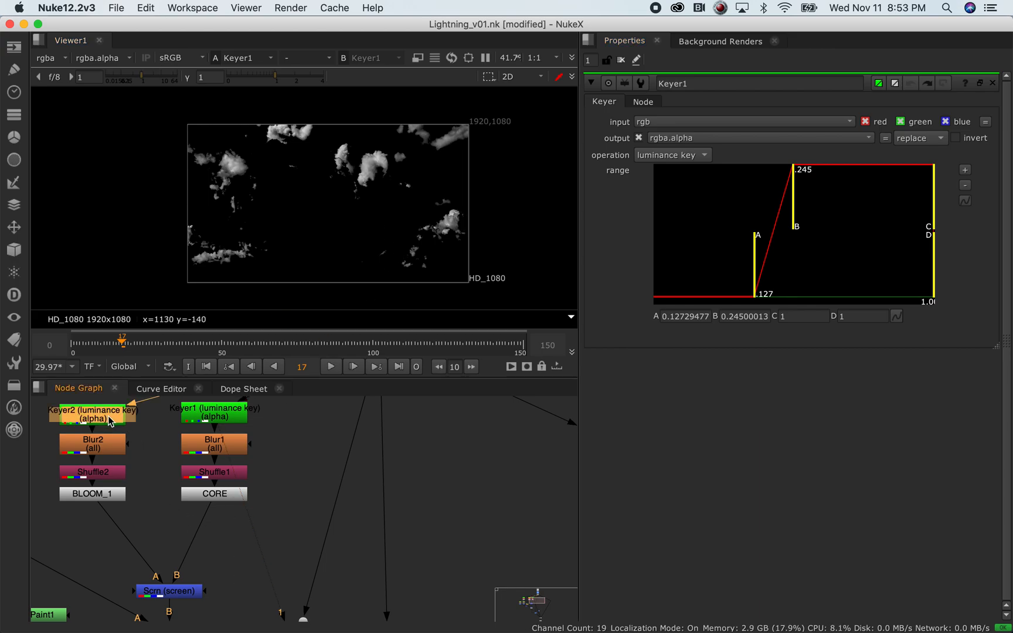
click(218, 450)
click(104, 413)
key(1)
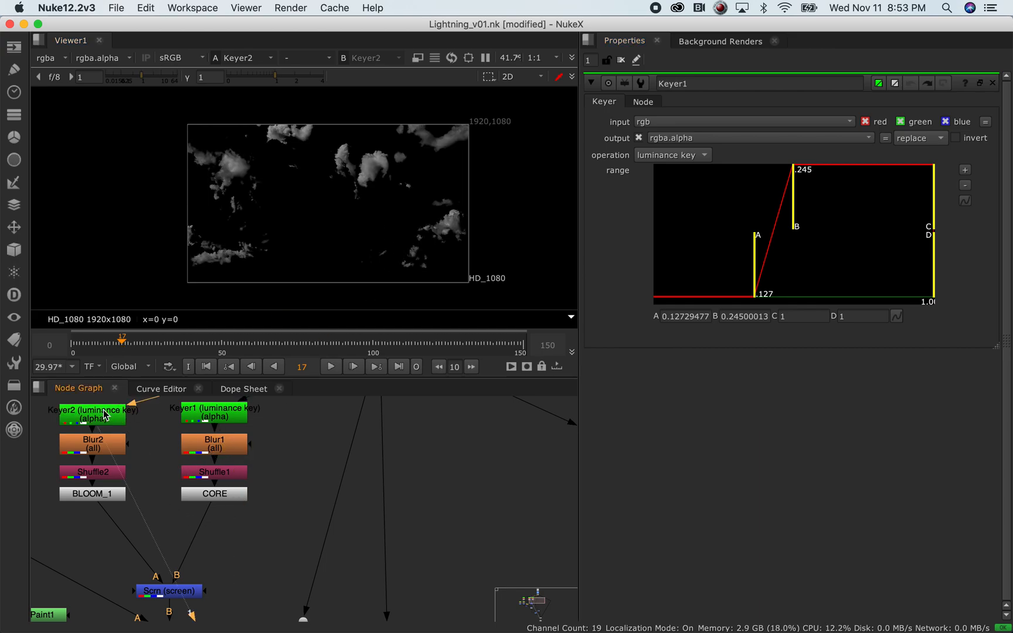
middle_drag(156, 469, 307, 507)
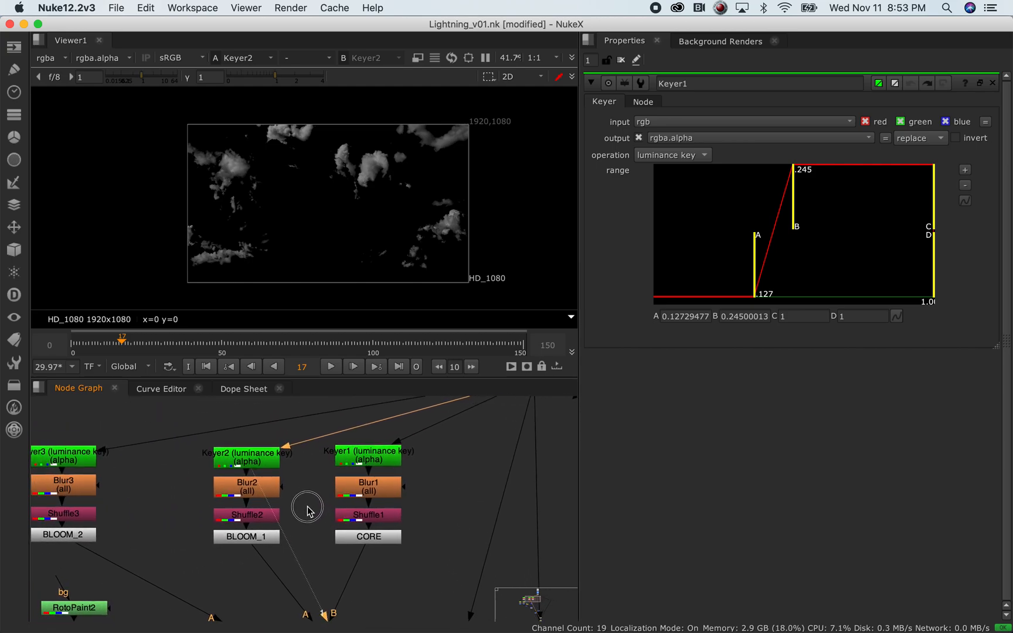
click(69, 464)
key(1)
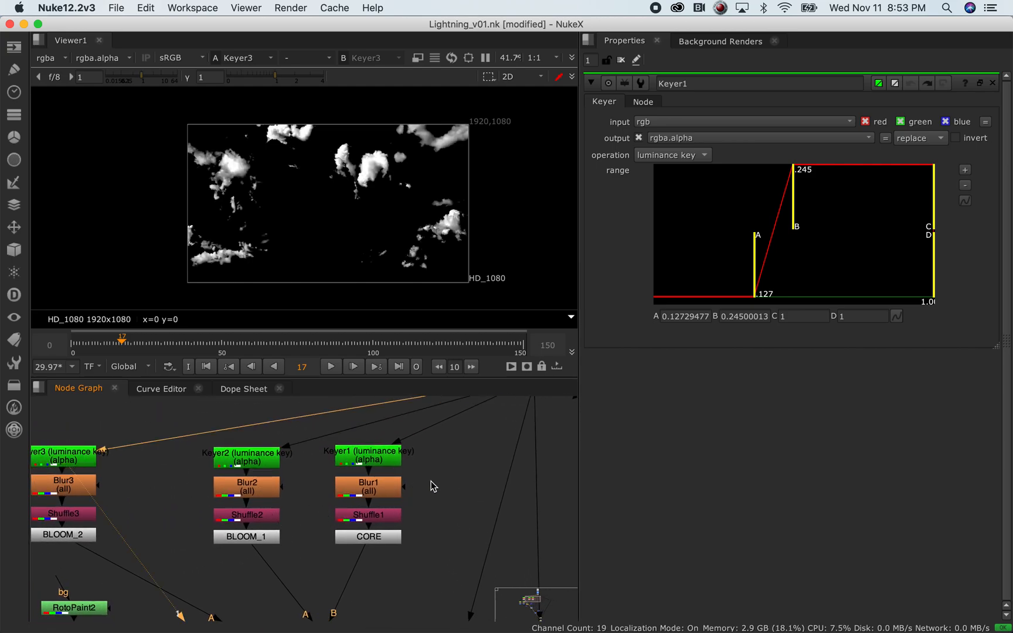
Return to the Keyer1 chain and view Blur1's softened matte
middle_drag(430, 479, 377, 445)
click(346, 433)
middle_drag(394, 525, 360, 535)
click(309, 470)
key(1)
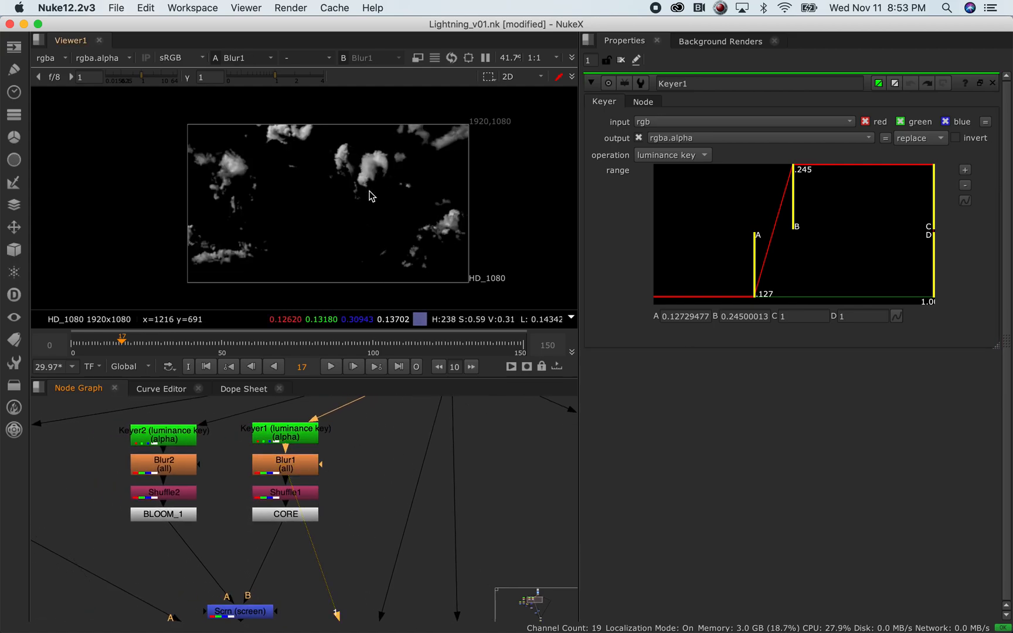
Compare Keyer1's matte with Blur1's softened matte in the viewer
click(289, 441)
key(1)
scroll(358, 171, up, 3)
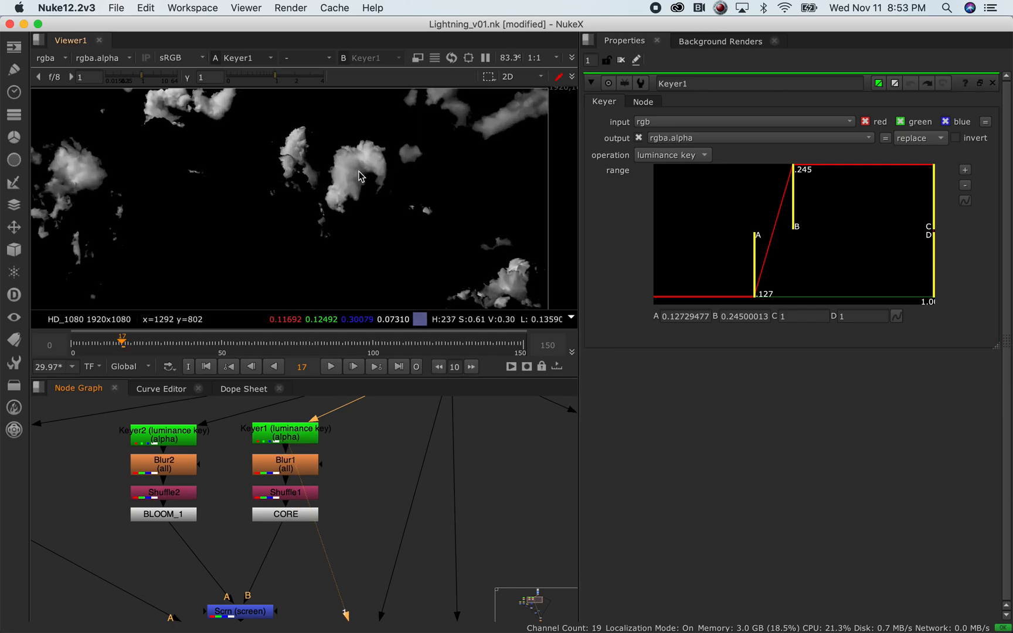
scroll(369, 171, down, 2)
scroll(369, 171, down, 3)
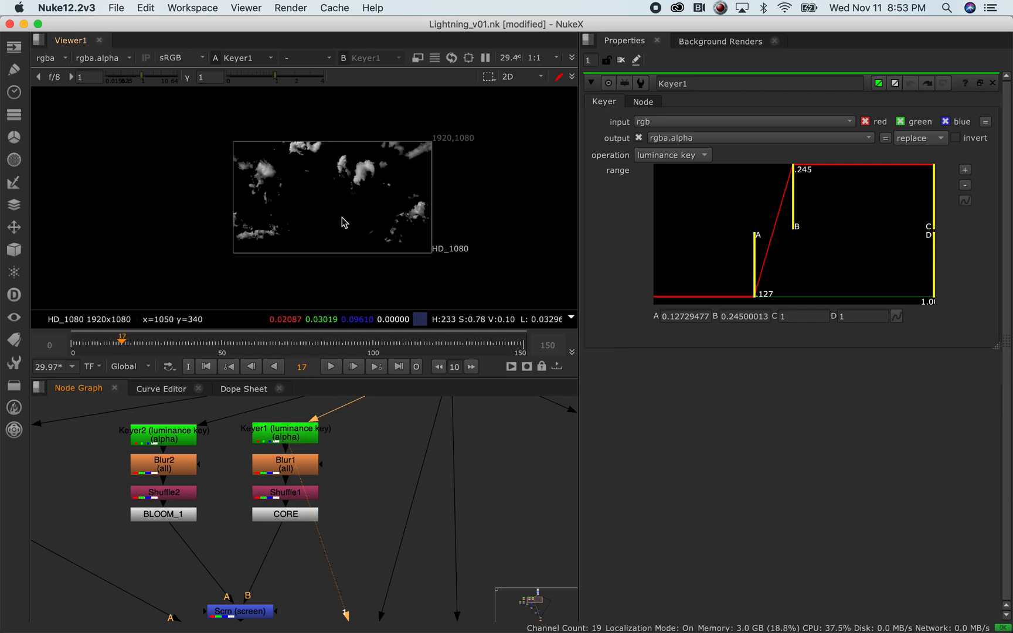
click(310, 468)
key(1)
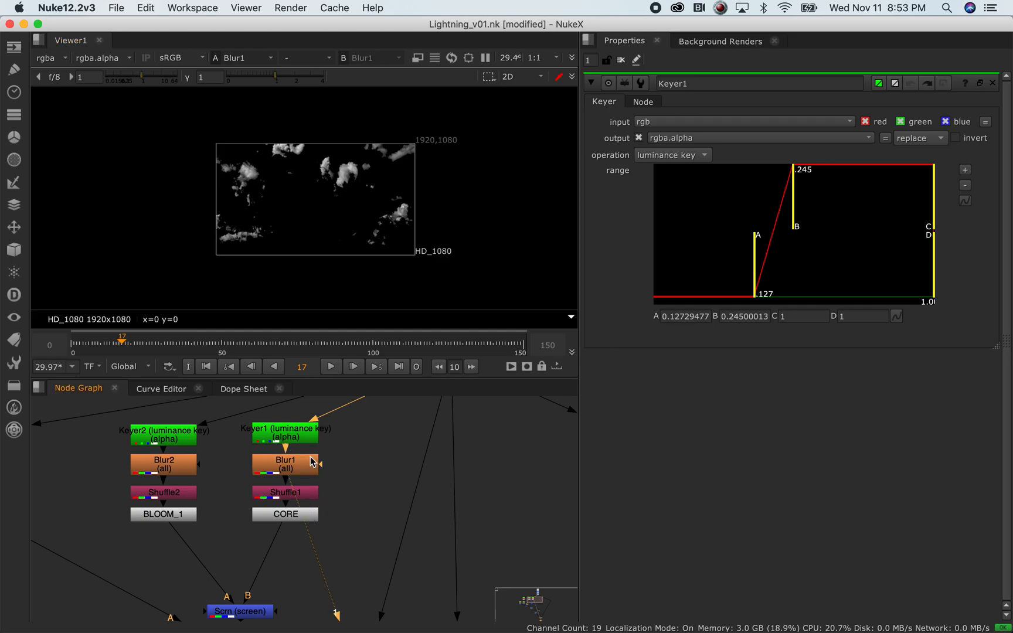
scroll(301, 201, up, 3)
scroll(302, 205, down, 1)
middle_drag(301, 202, 293, 186)
View the Blur2 and Blur3 blurred mattes, then select Shuffle1
click(182, 468)
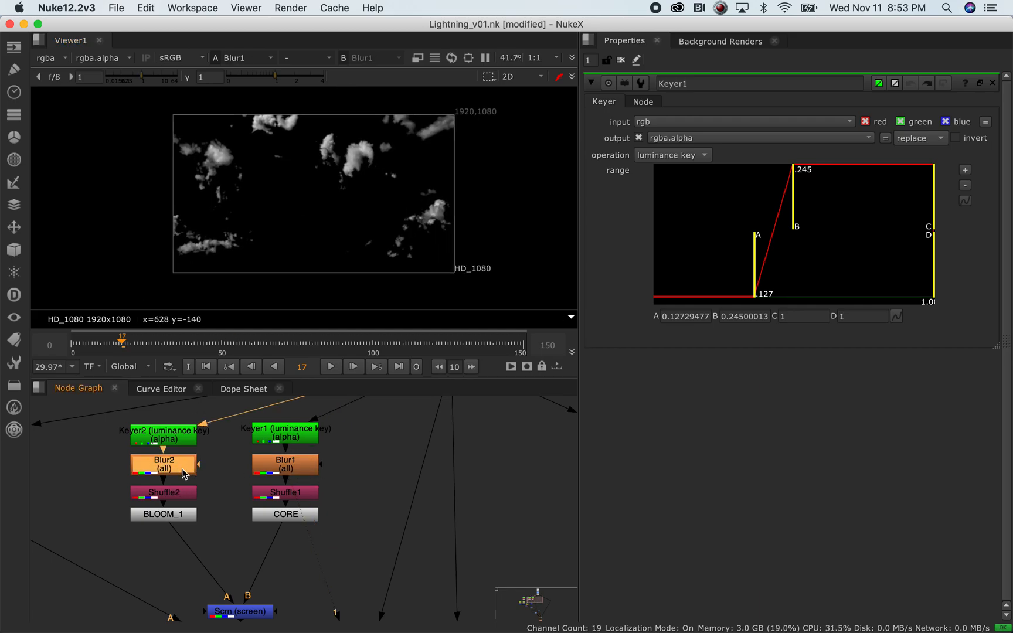
key(1)
click(224, 525)
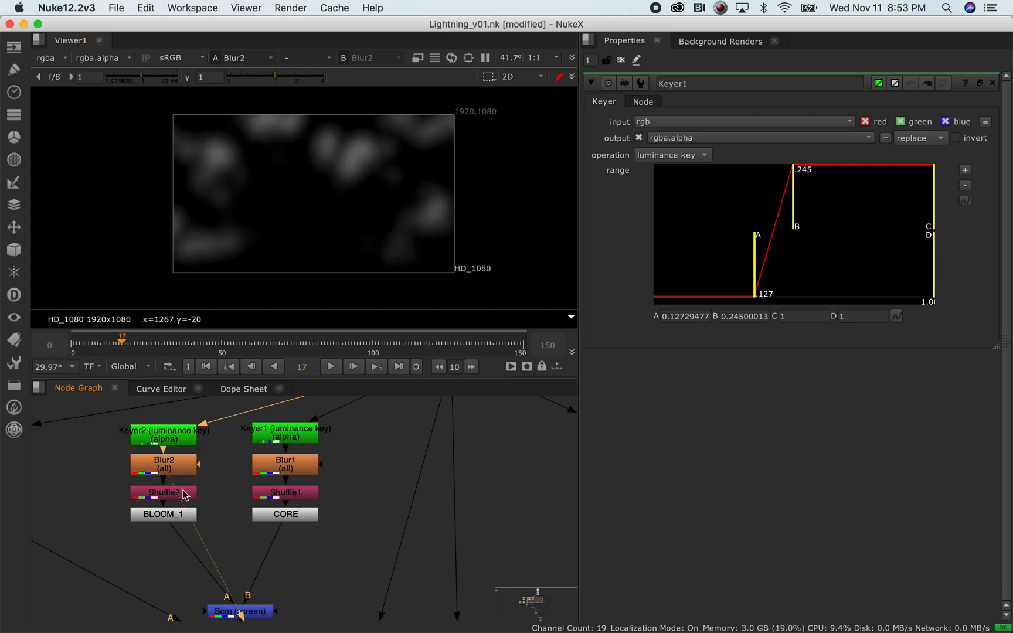
middle_drag(97, 505, 200, 494)
click(117, 464)
key(1)
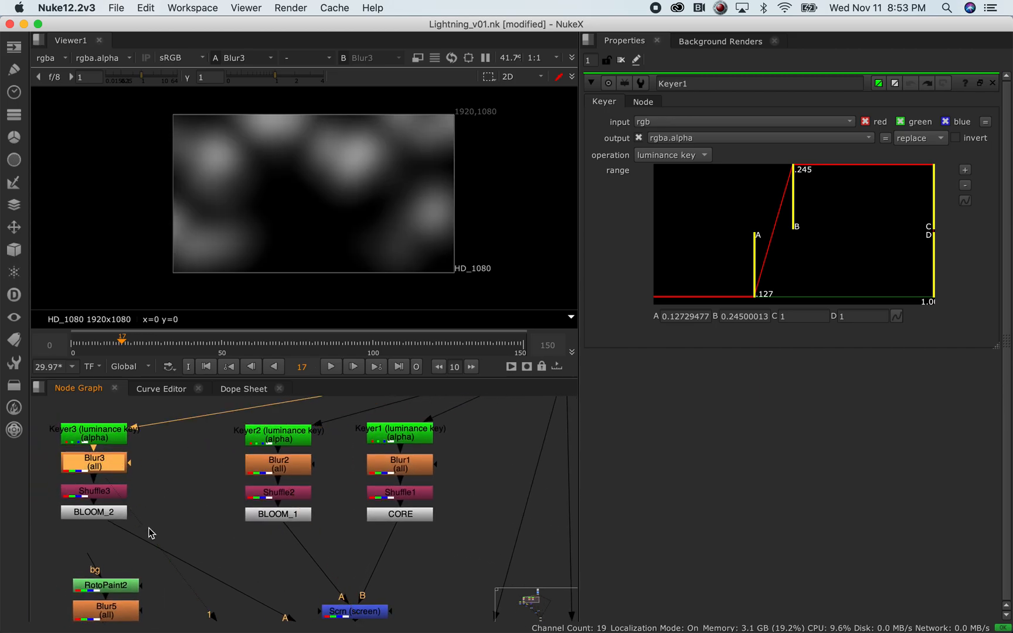
middle_drag(455, 516, 423, 500)
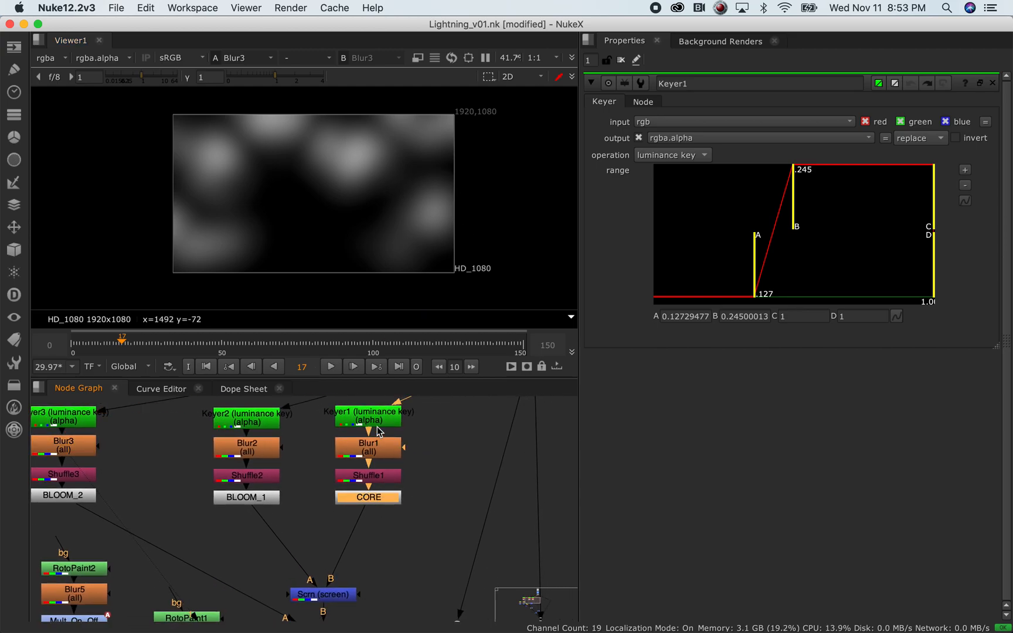
click(378, 480)
Route alpha into red, green and blue in Shuffle1, Shuffle2 and Shuffle3
key(1)
double_click(378, 479)
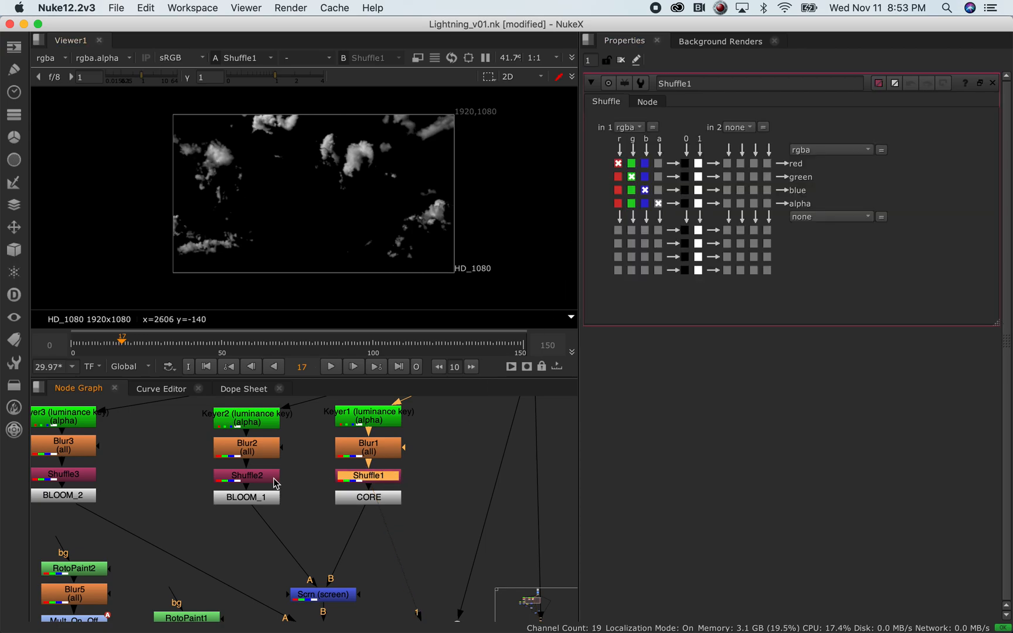
click(658, 163)
click(658, 176)
click(659, 190)
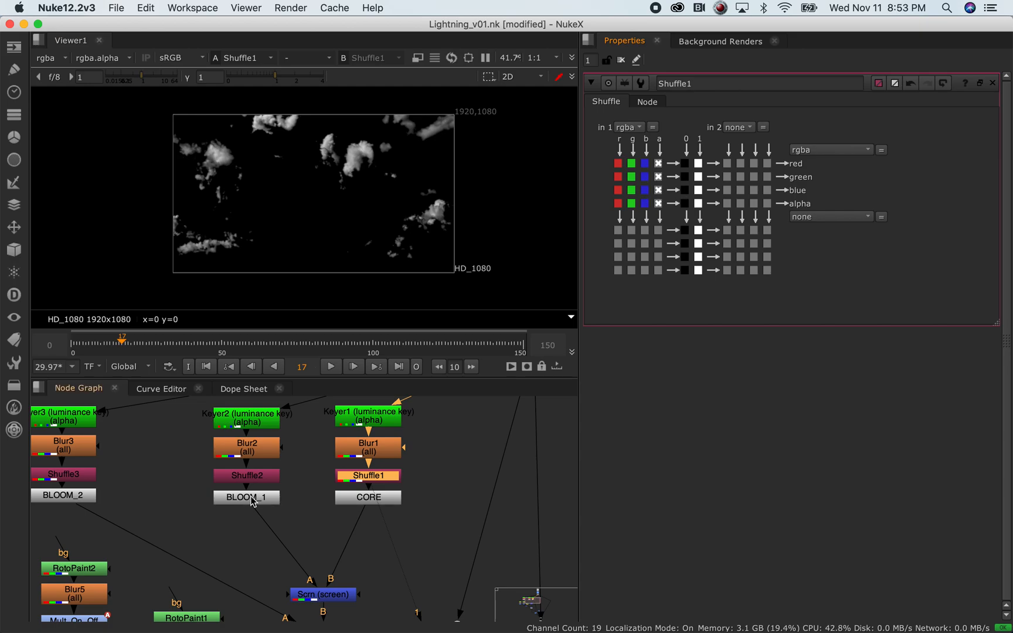
double_click(271, 476)
click(659, 163)
click(658, 177)
click(658, 190)
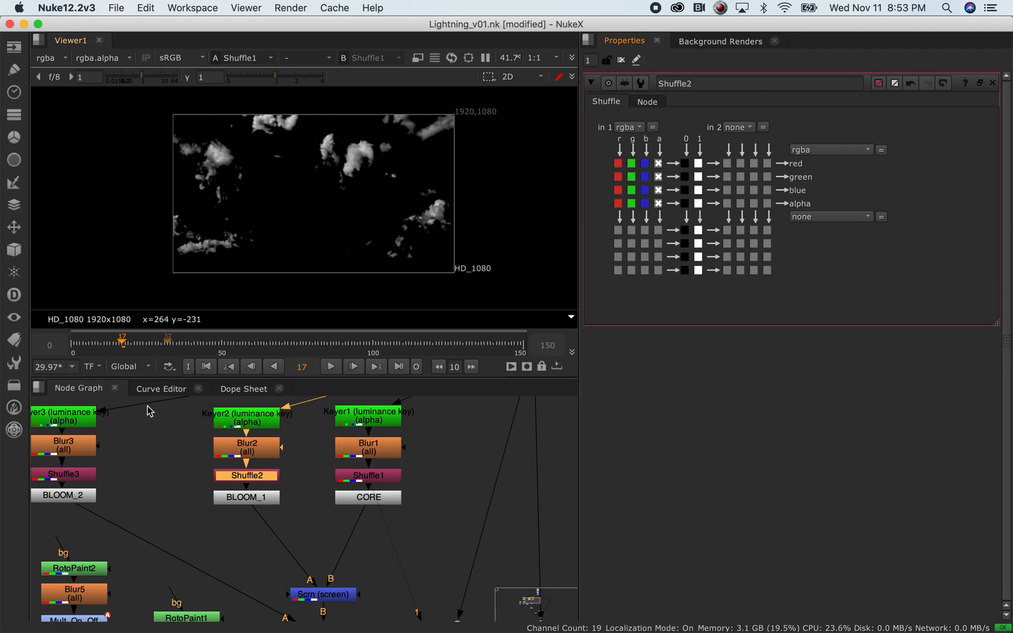
double_click(80, 475)
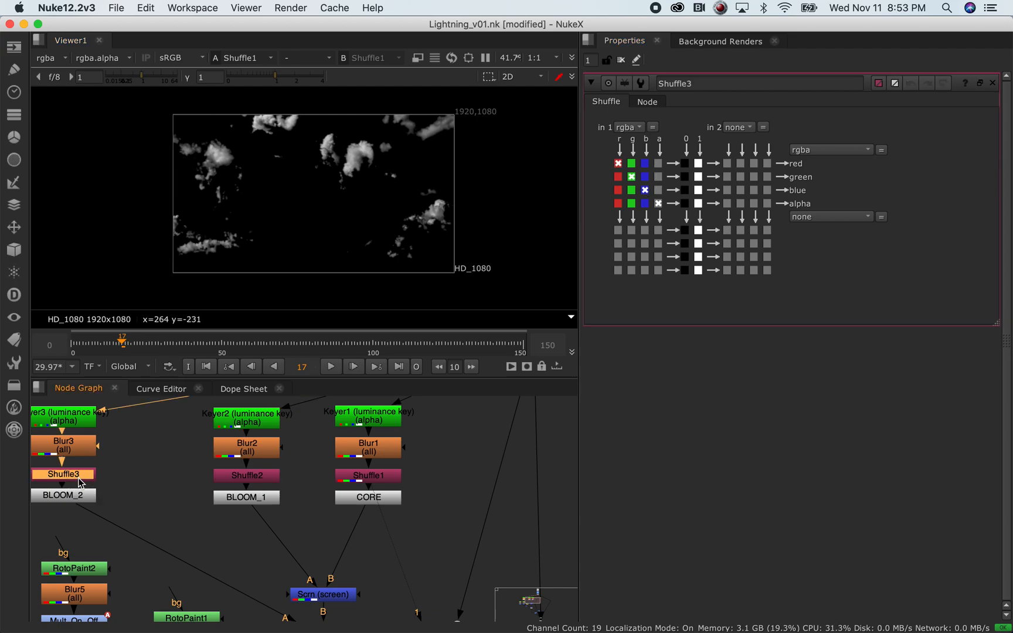
click(659, 163)
click(658, 176)
click(659, 190)
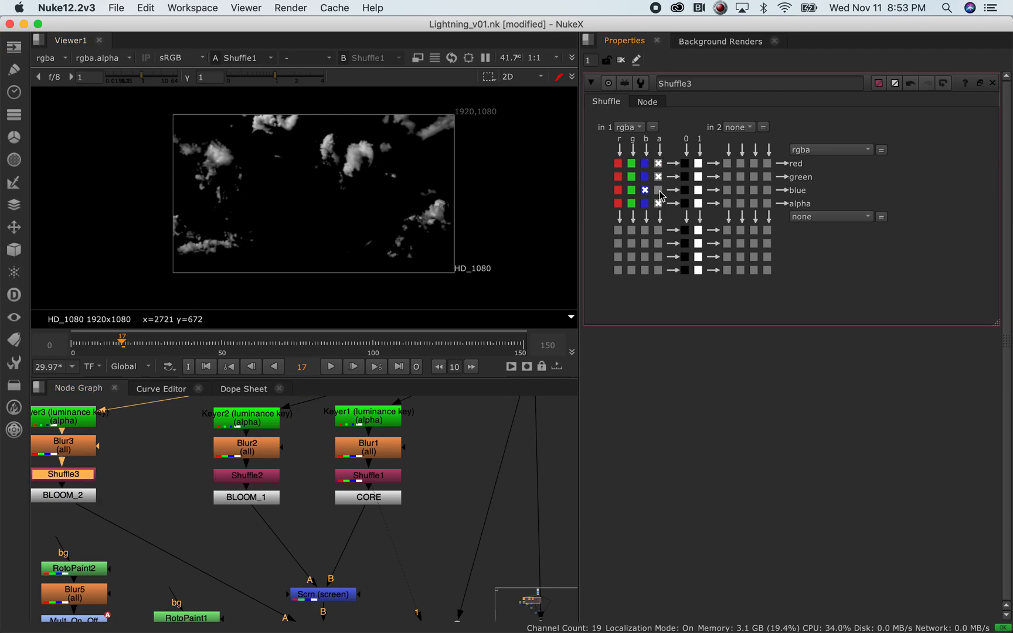
Bring the screen merge nodes into view and select the Scrn node
middle_drag(362, 530, 263, 474)
scroll(274, 519, down, 3)
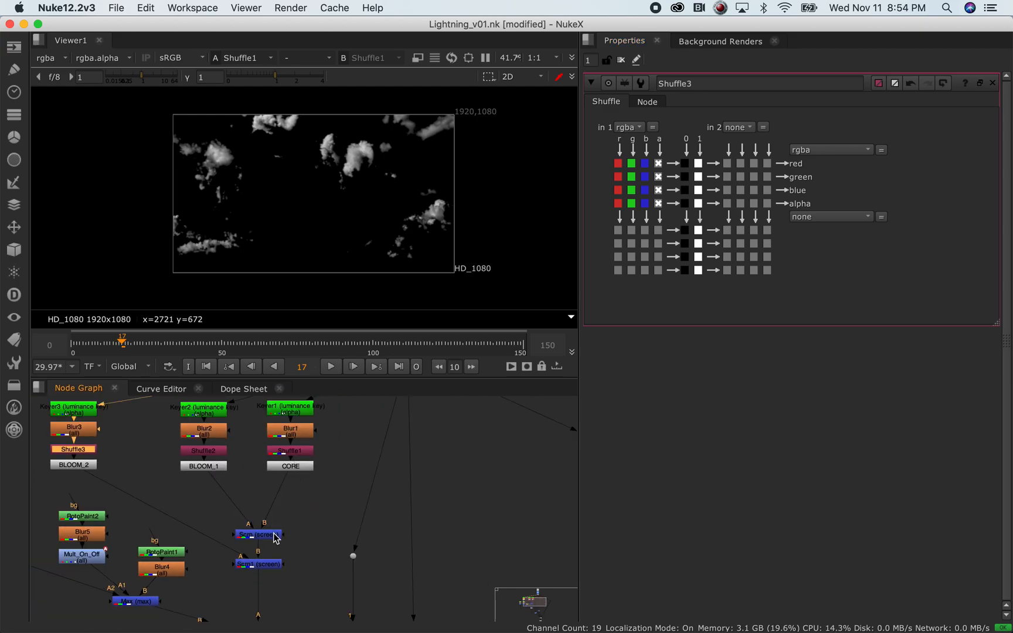
click(276, 538)
View the Scrn merge's combined matte and review its blend modes, leaving it on screen
key(1)
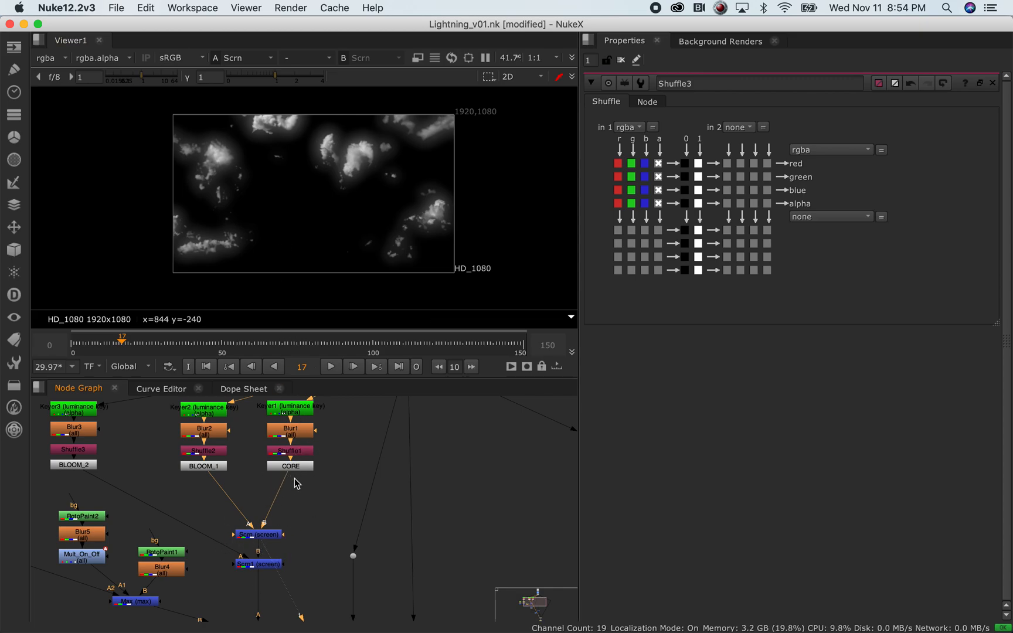
click(258, 534)
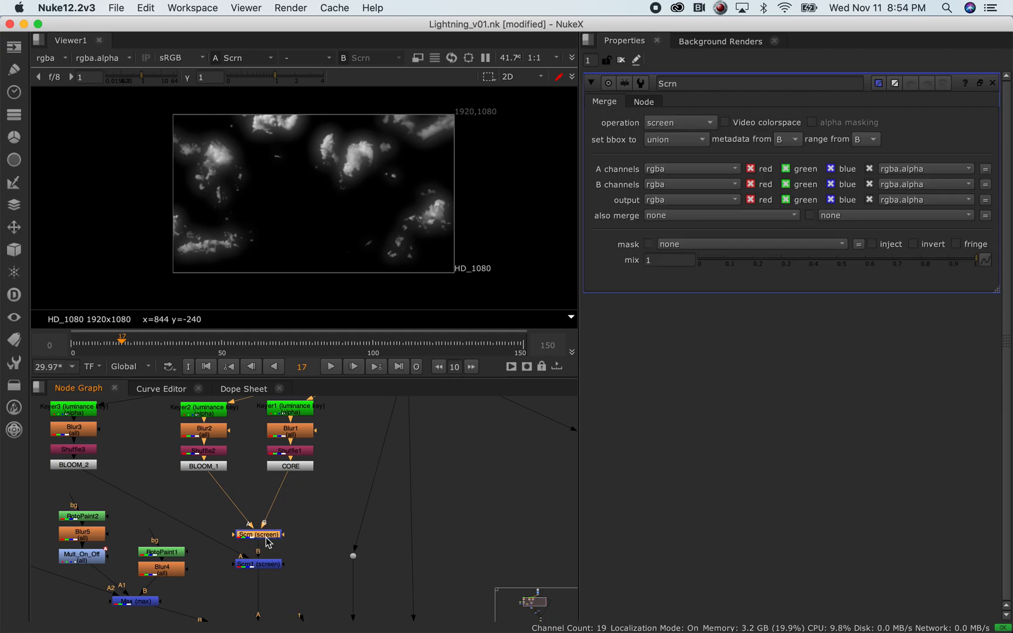
click(700, 125)
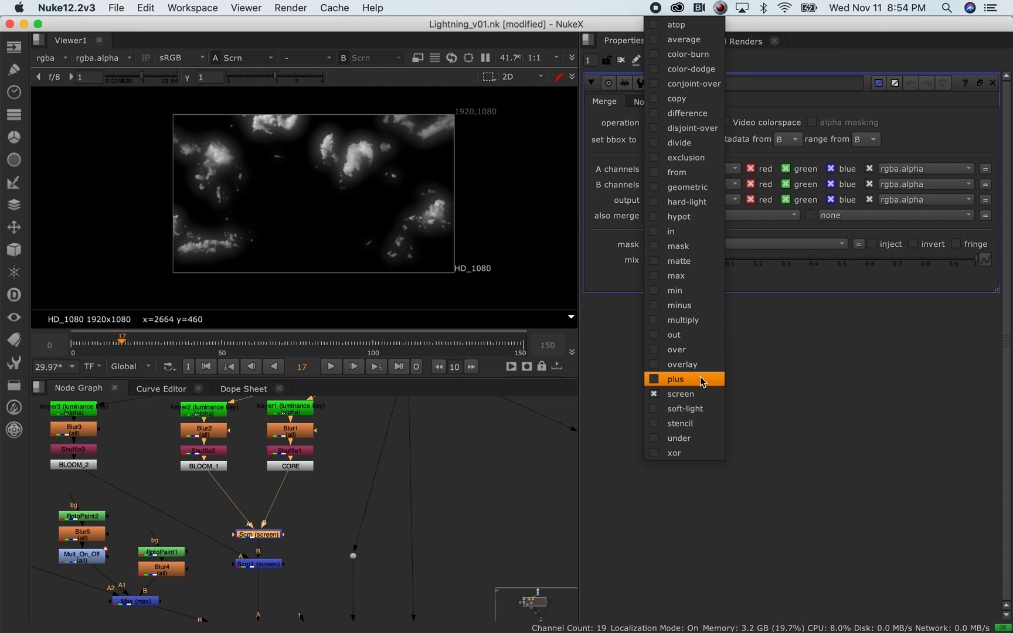
click(378, 426)
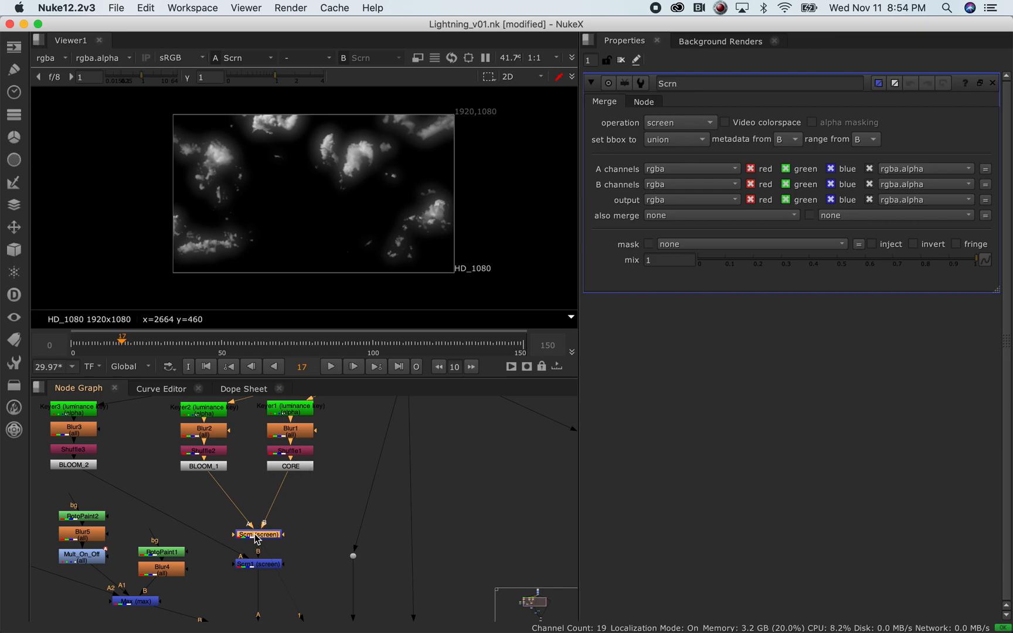
middle_drag(301, 569, 287, 518)
View the Scrn1 output and move down to the Out and Grade nodes
click(287, 521)
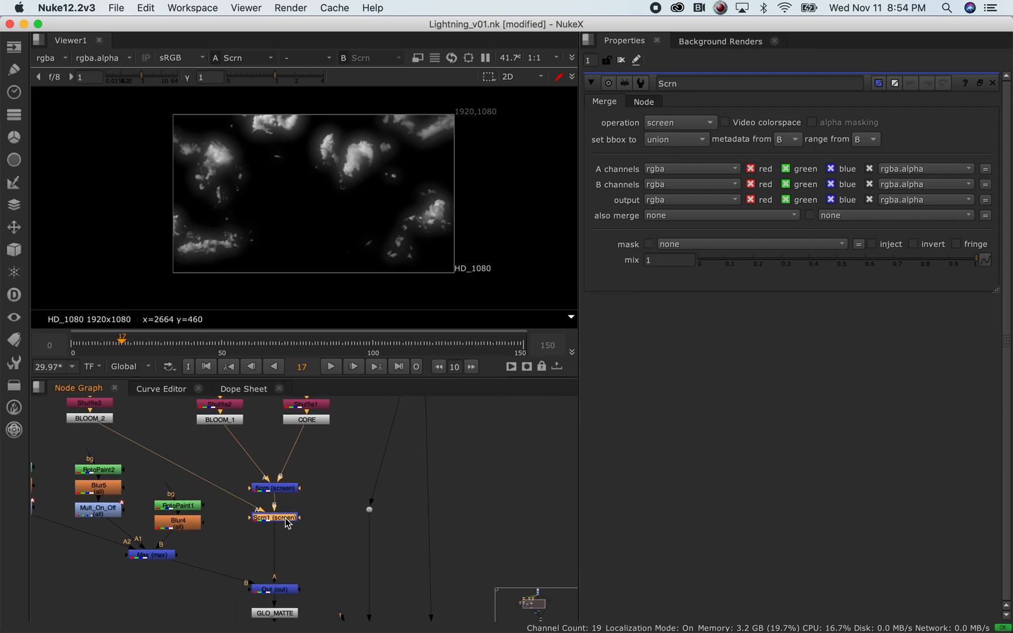
key(1)
mouse_move(225, 469)
middle_down()
mouse_move(270, 545)
mouse_move(229, 464)
middle_up()
scroll(349, 554, down, 3)
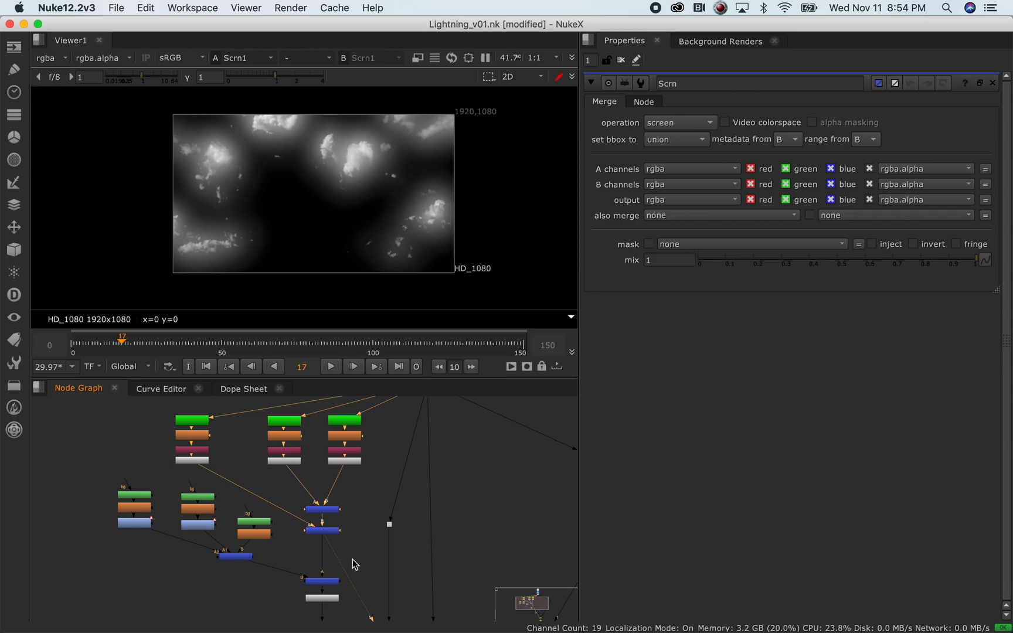
scroll(353, 560, down, 3)
middle_drag(415, 525, 355, 480)
scroll(341, 483, up, 3)
middle_drag(290, 533, 316, 439)
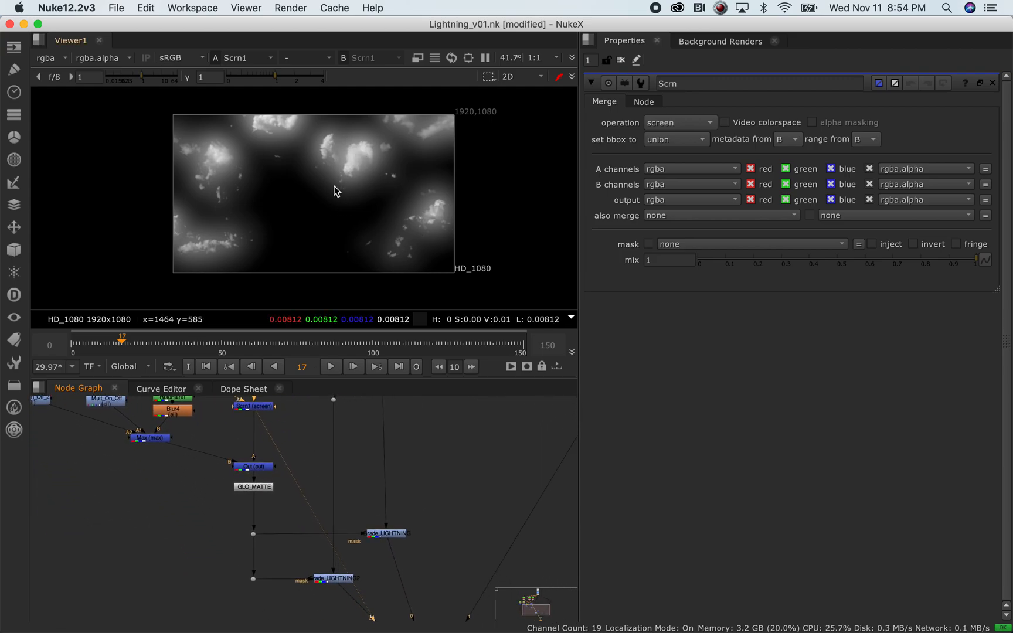
Select GLO_MATTE and open Grade_LIGHTNING's grade settings
drag(281, 475, 213, 508)
scroll(261, 494, up, 3)
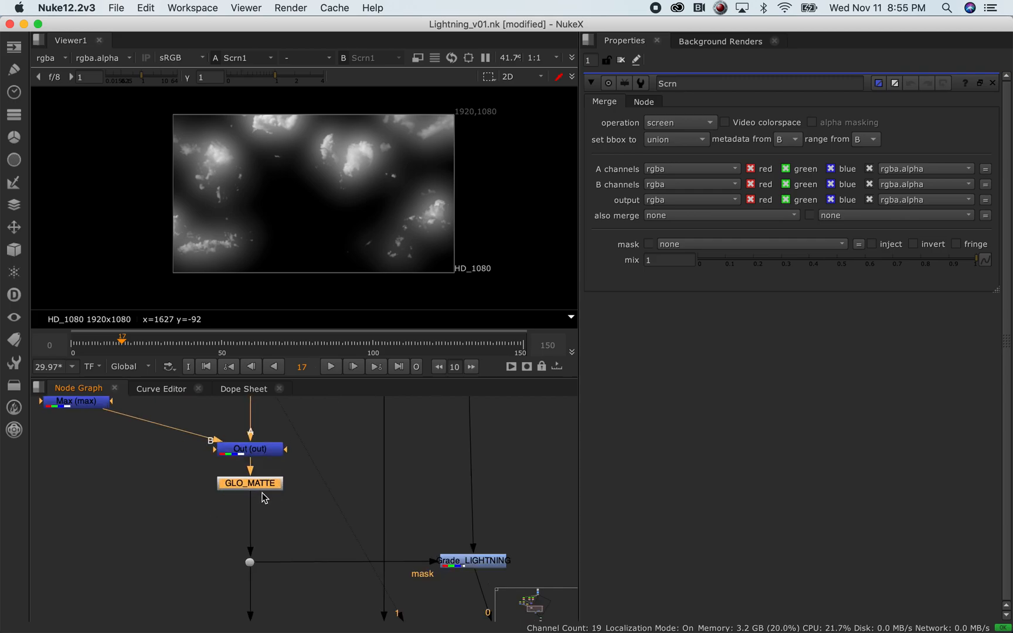
middle_drag(312, 534, 272, 473)
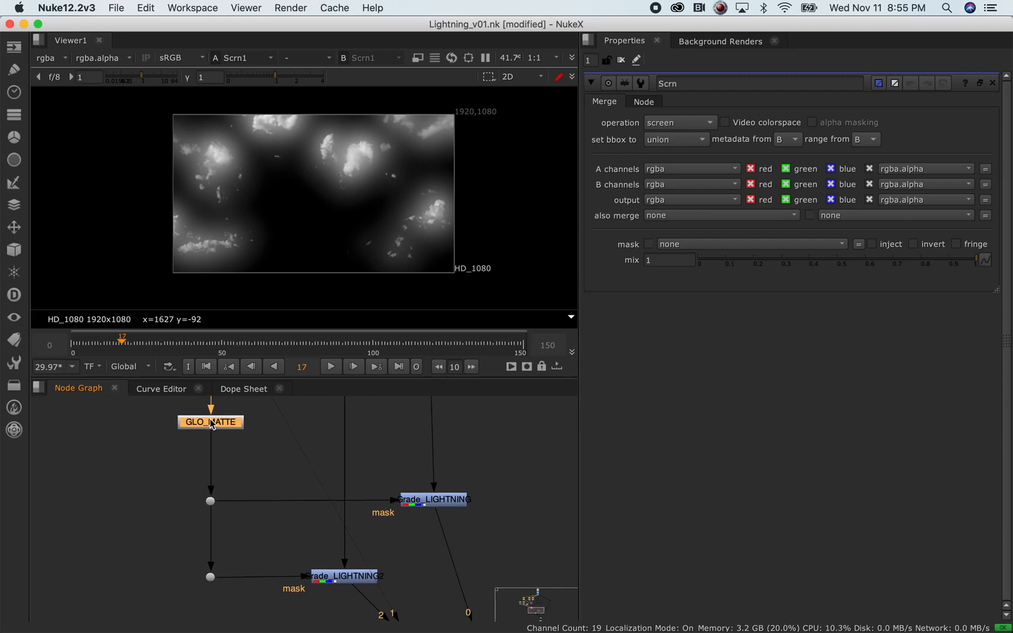
double_click(418, 501)
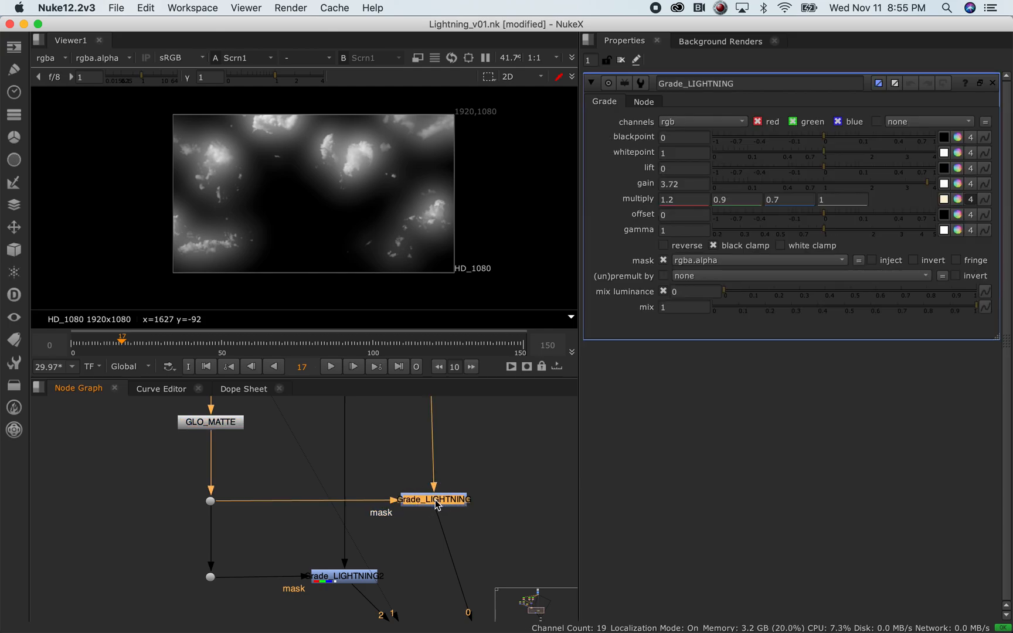
View Grade_LIGHTNING and toggle it off and back on with D to compare the grade
key(1)
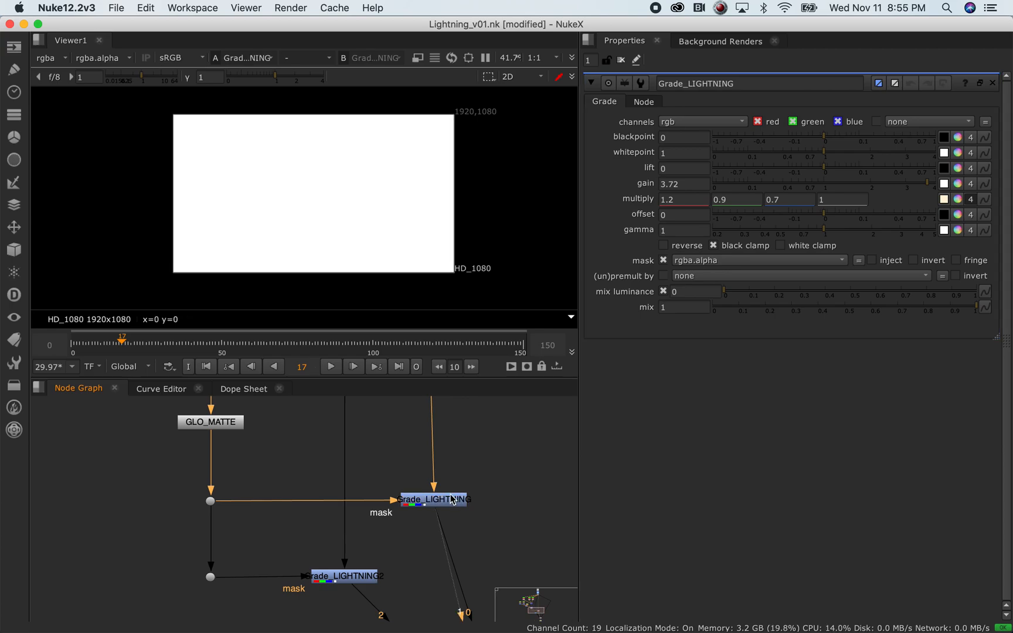
click(439, 503)
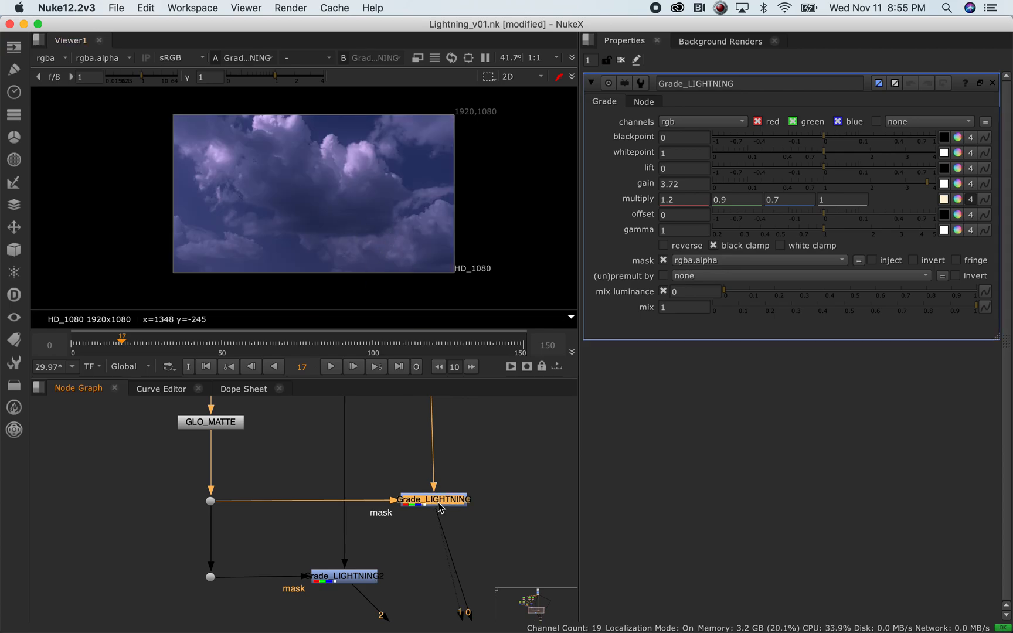
key(d)
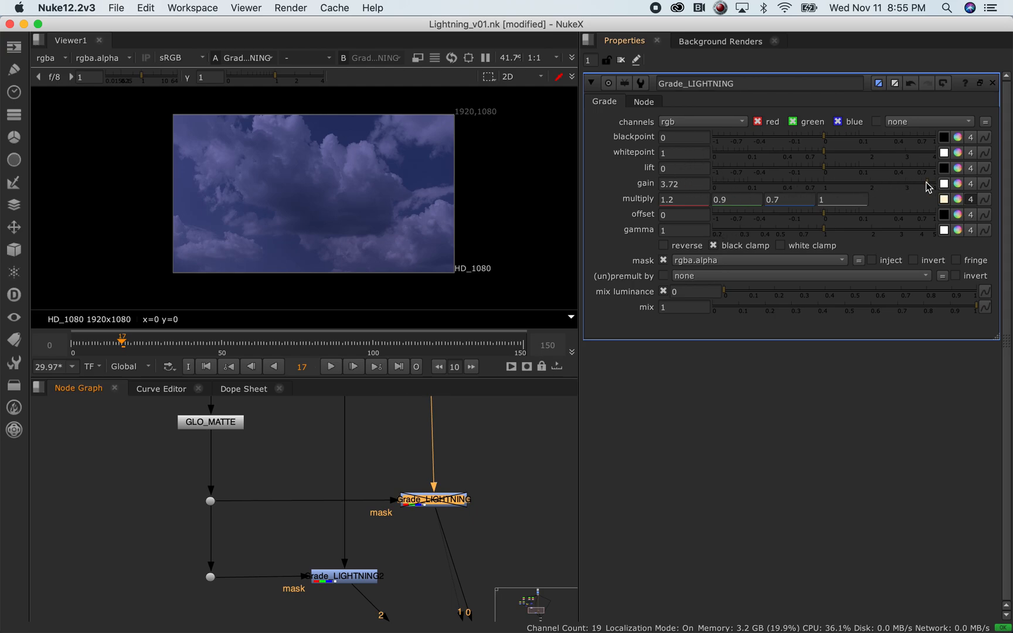
key(d)
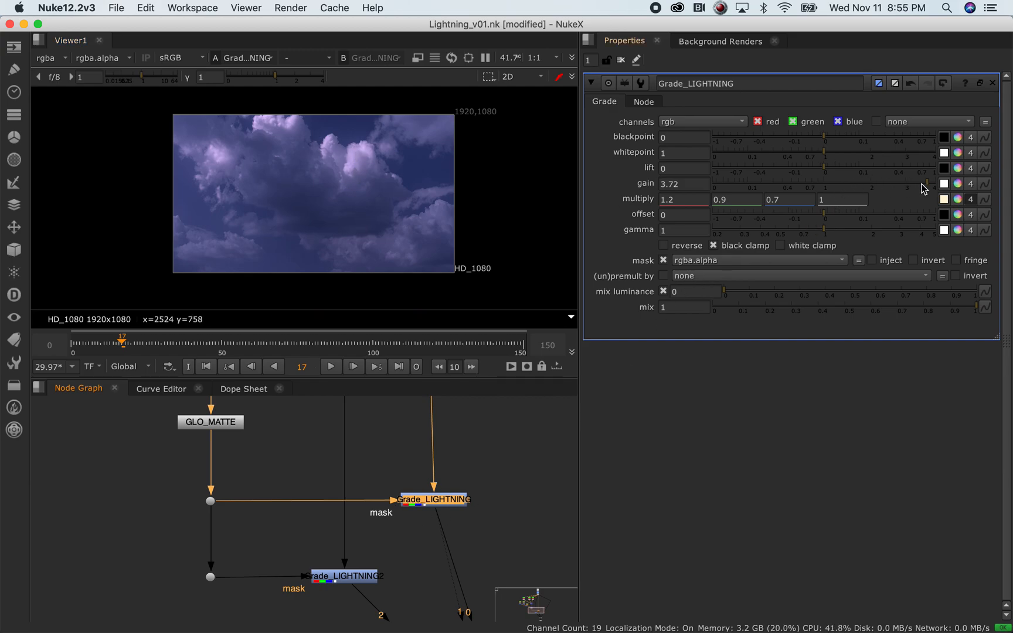
Show the Scrn1 cloud matte in the viewer
scroll(480, 487, up, 4)
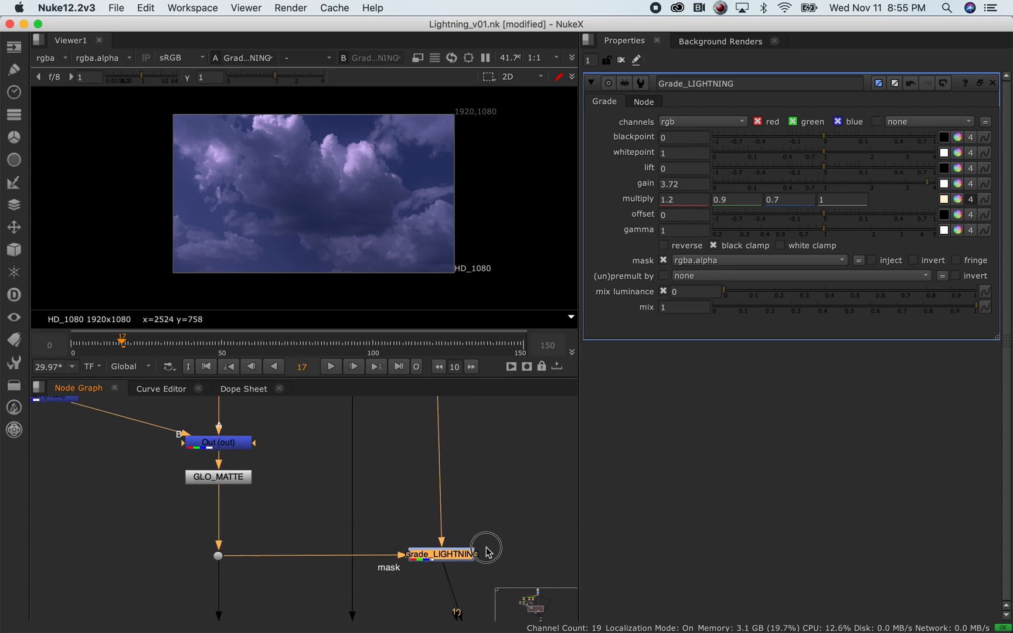
middle_drag(276, 430, 406, 512)
scroll(169, 448, down, 5)
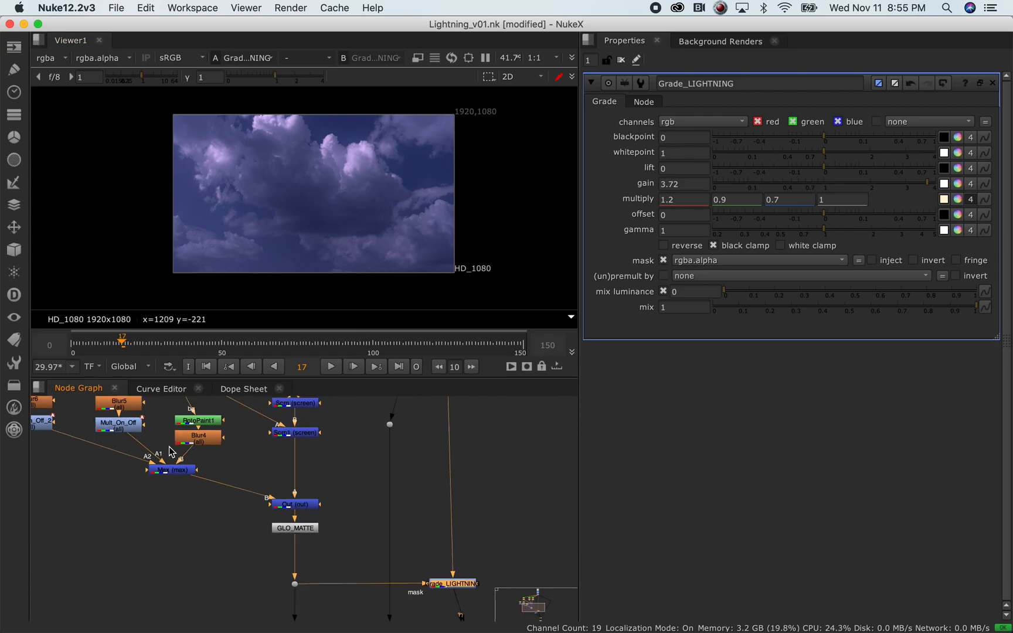
middle_drag(213, 446, 309, 487)
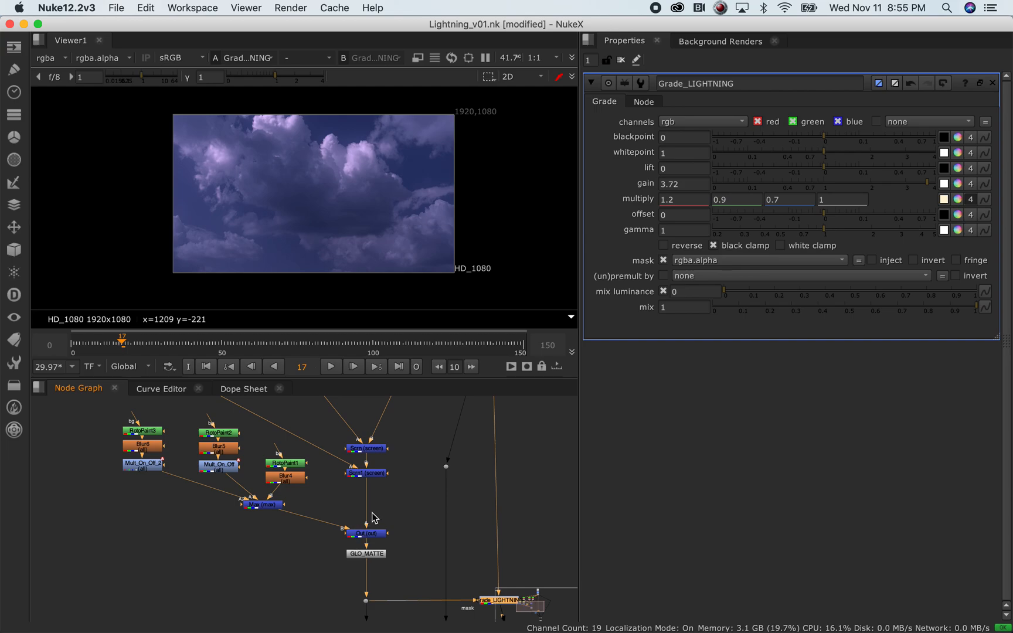
click(376, 535)
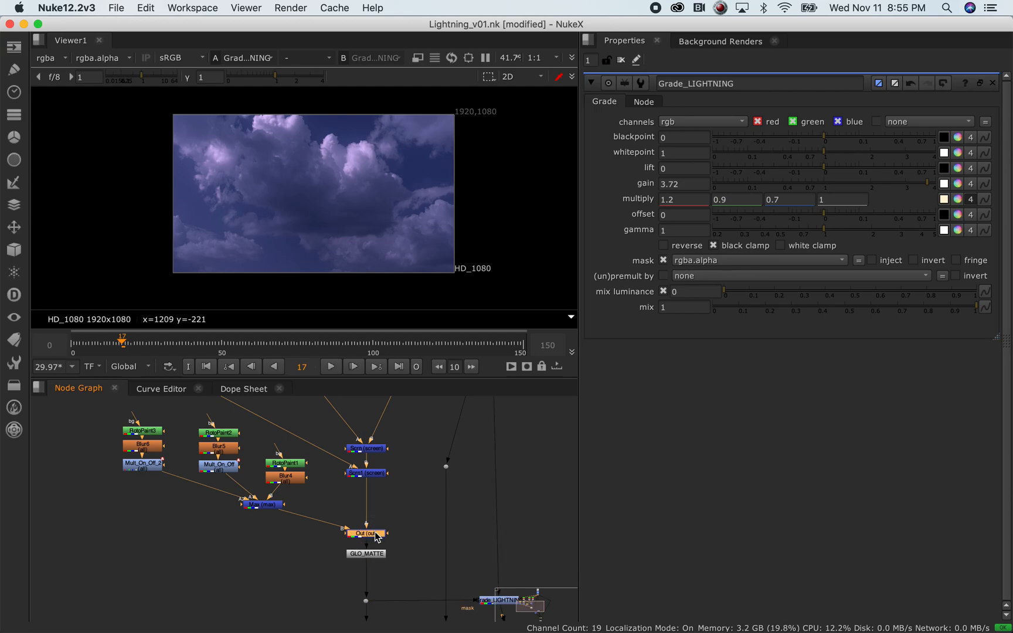
click(373, 477)
key(1)
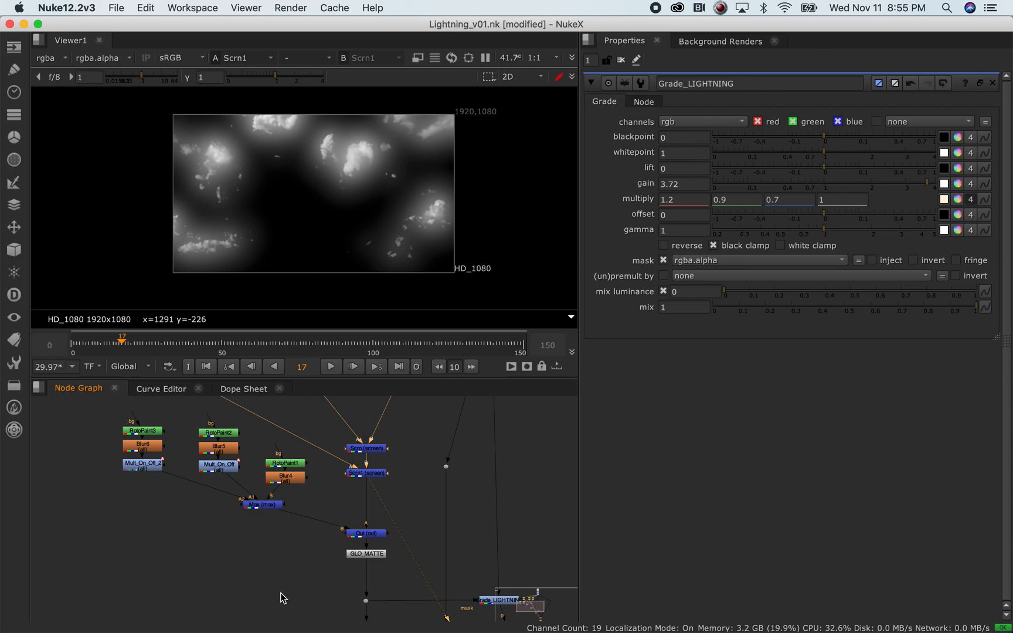
Zoom in on the matte branches and select the Max, RotoPaint3 and Scrn1 nodes
middle_drag(202, 524, 164, 524)
scroll(250, 505, up, 3)
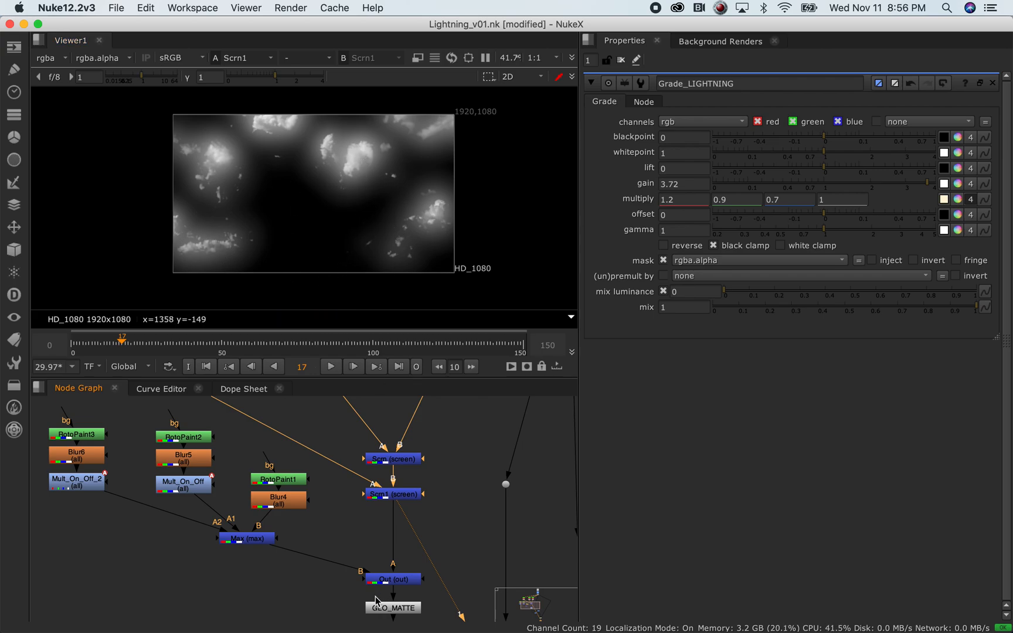
click(237, 538)
click(91, 435)
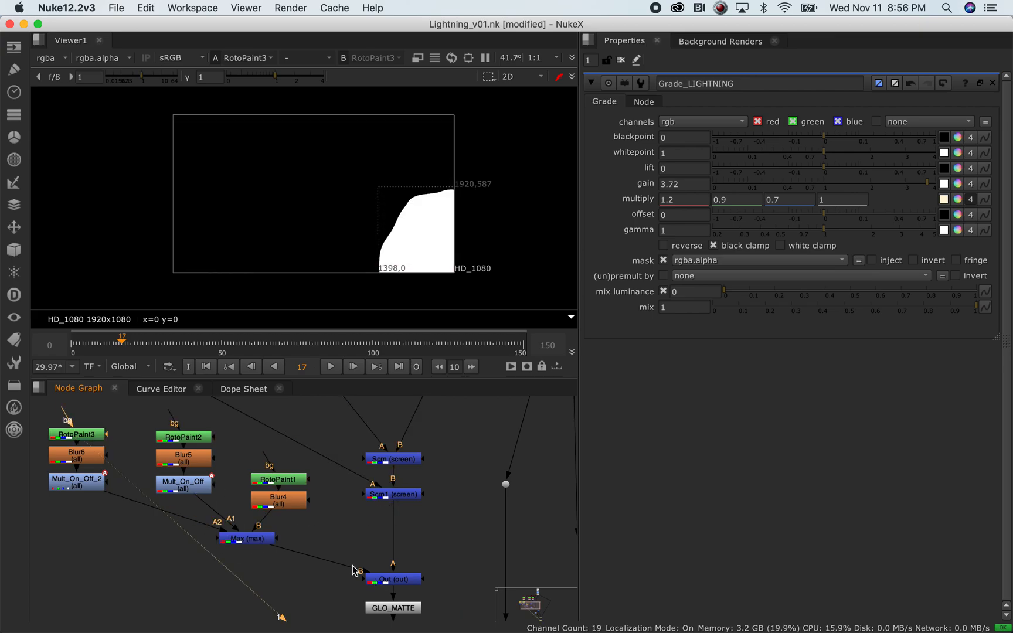
click(405, 496)
View Scrn1, then open RotoPaint3, RotoPaint2 and RotoPaint1 settings to inspect their Bezier shapes
key(1)
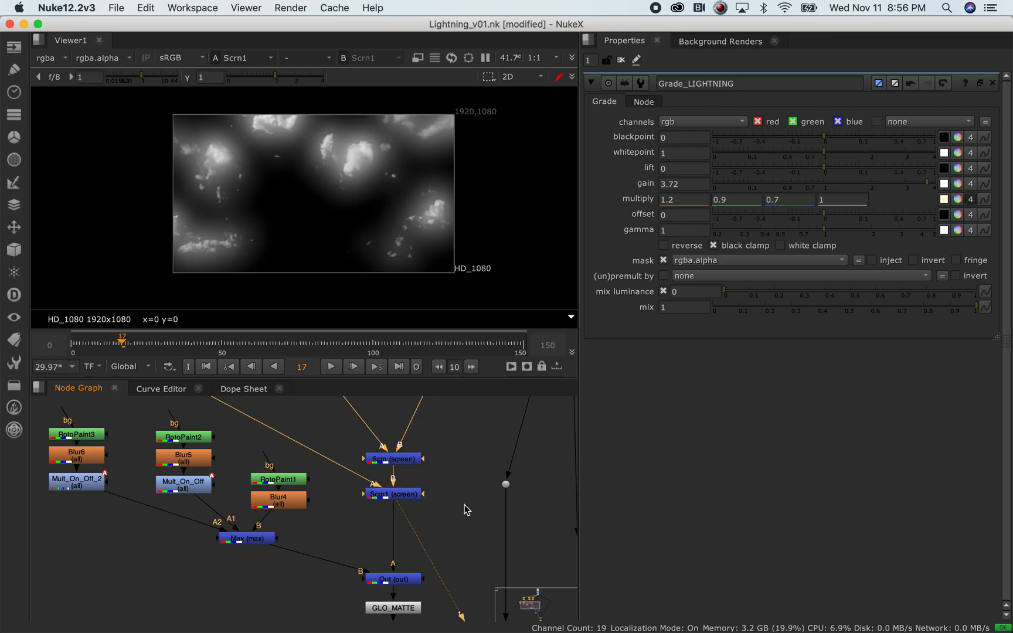
double_click(86, 440)
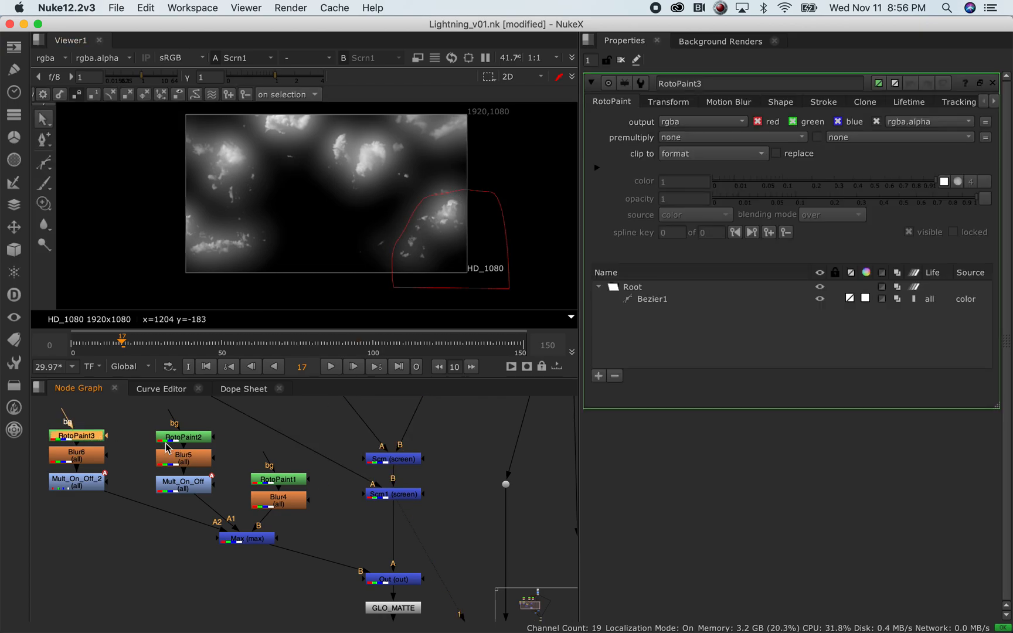
double_click(183, 437)
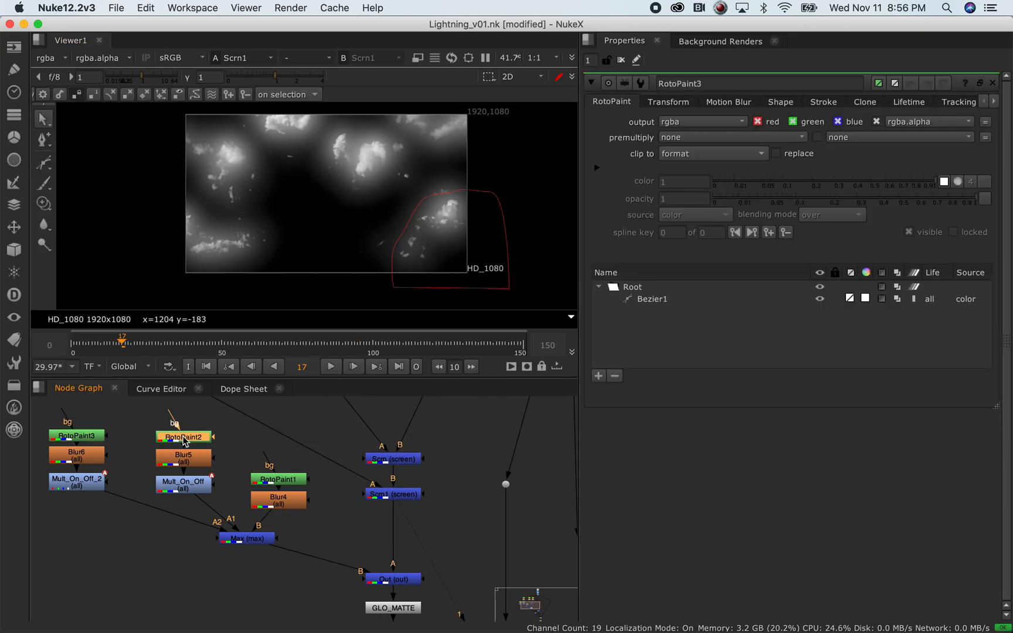
double_click(278, 480)
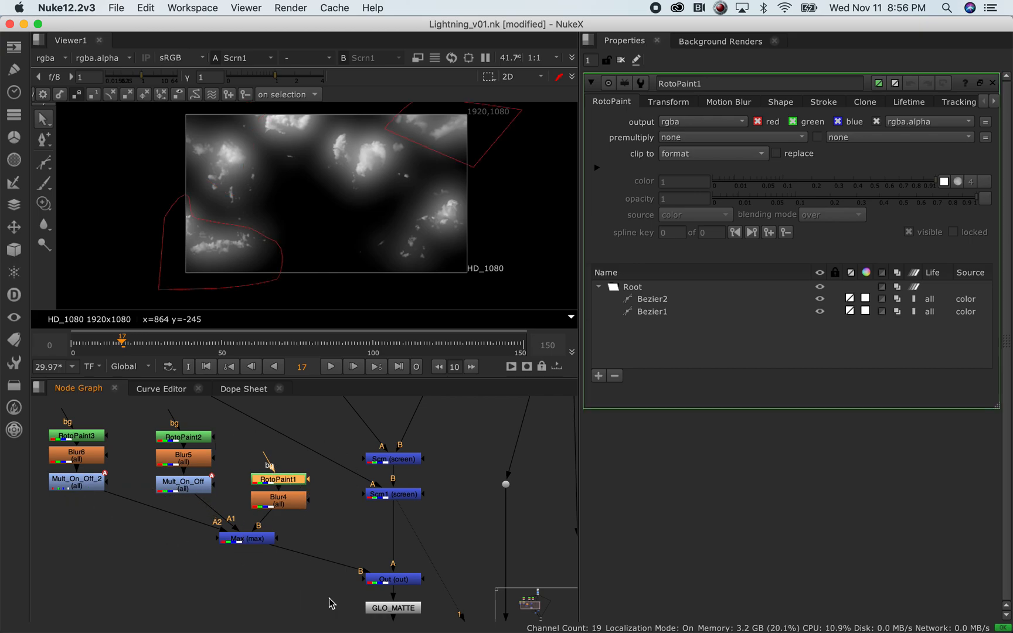
Compare the Out node's result with the GLO_MATTE output in the viewer
click(388, 580)
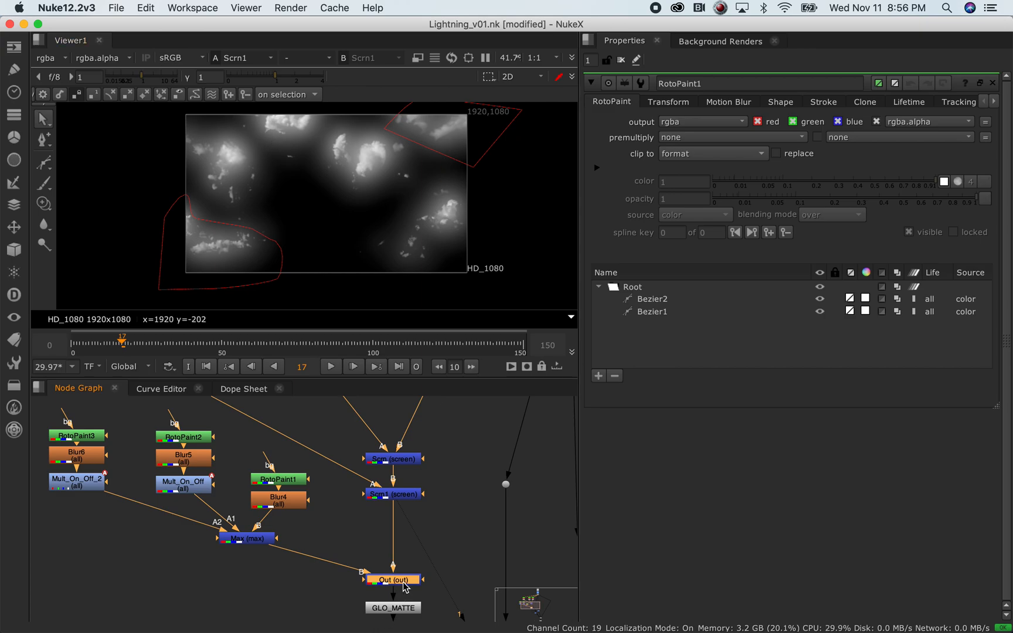
key(1)
middle_drag(447, 567, 375, 486)
key(1)
middle_drag(368, 490, 412, 528)
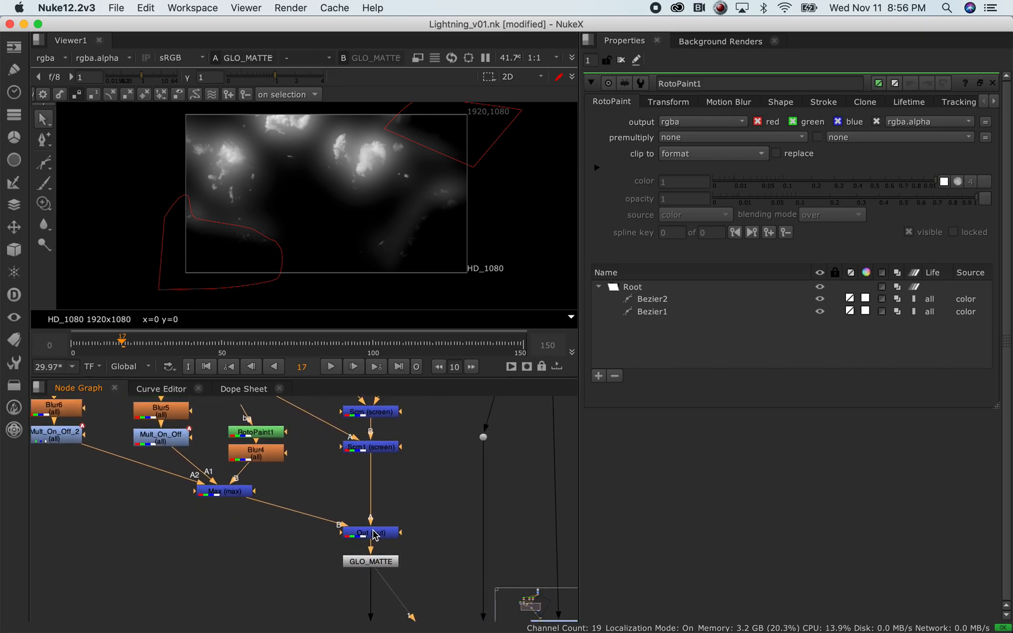
key(1)
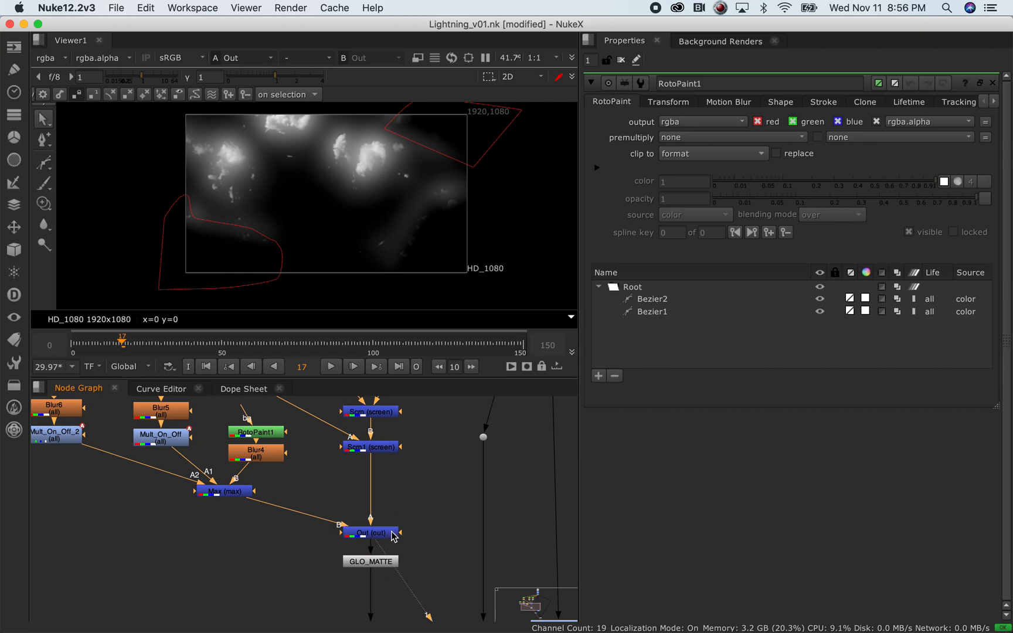
Compare the unlimited Scrn1 matte against the roto-limited GLO_MATTE result
click(380, 449)
key(1)
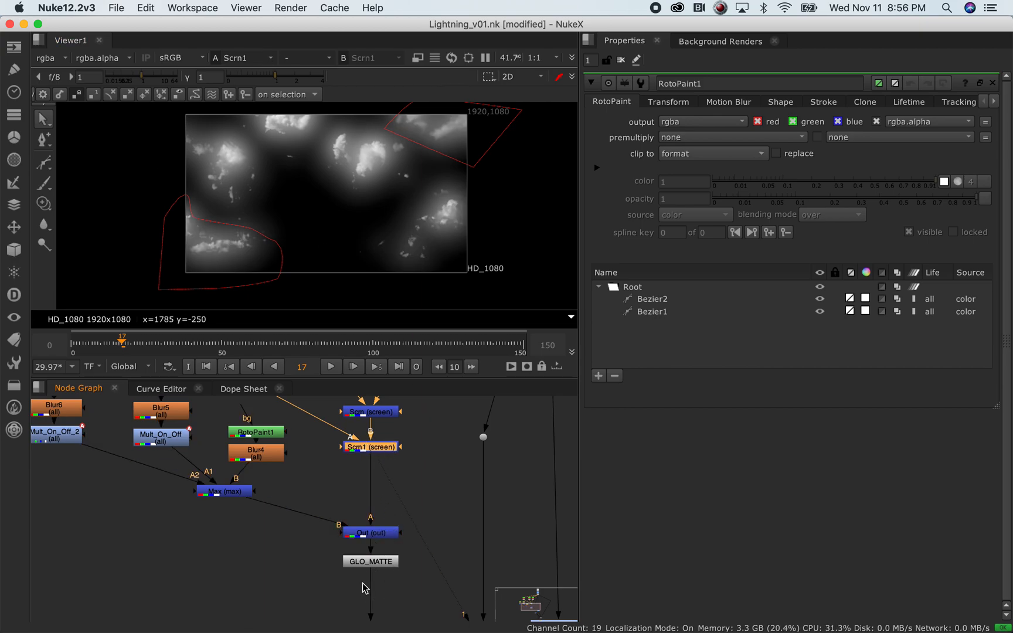
click(369, 561)
key(1)
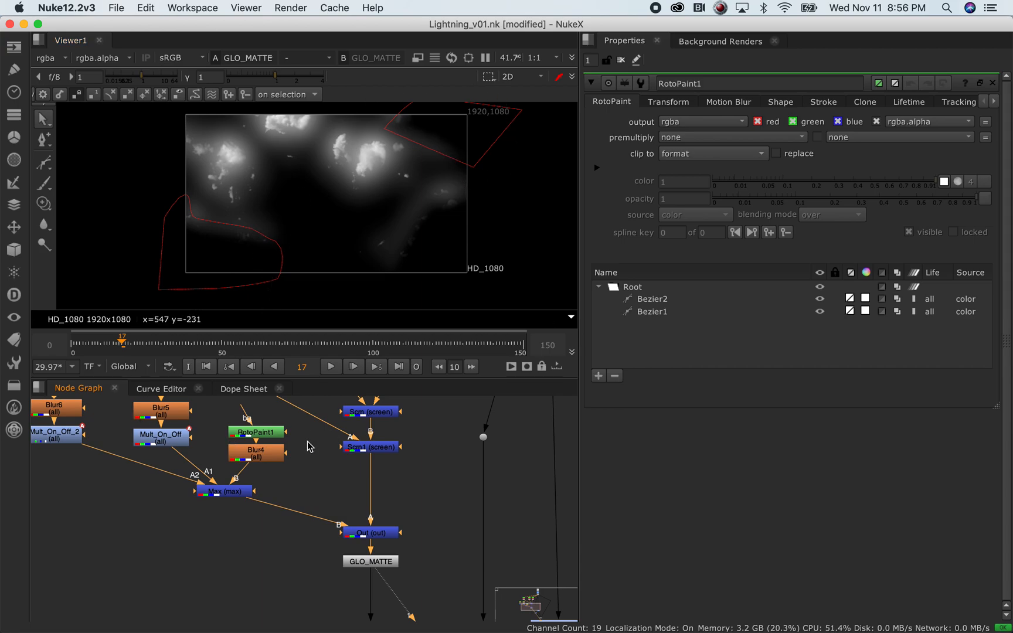
middle_drag(104, 510, 186, 562)
Select Mult_On_Off_2 and open its settings
click(156, 473)
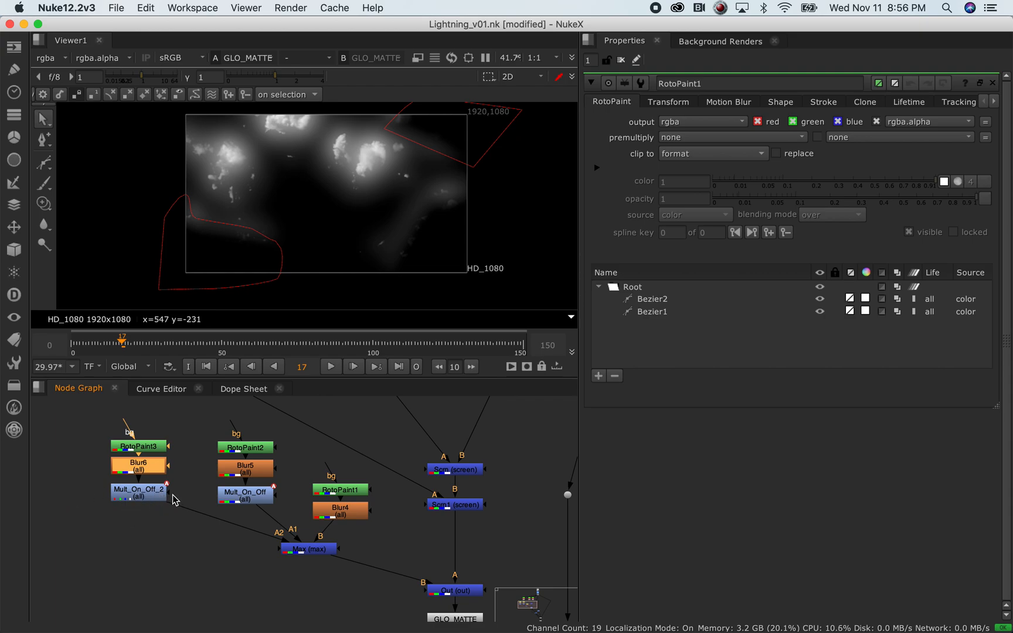
click(132, 500)
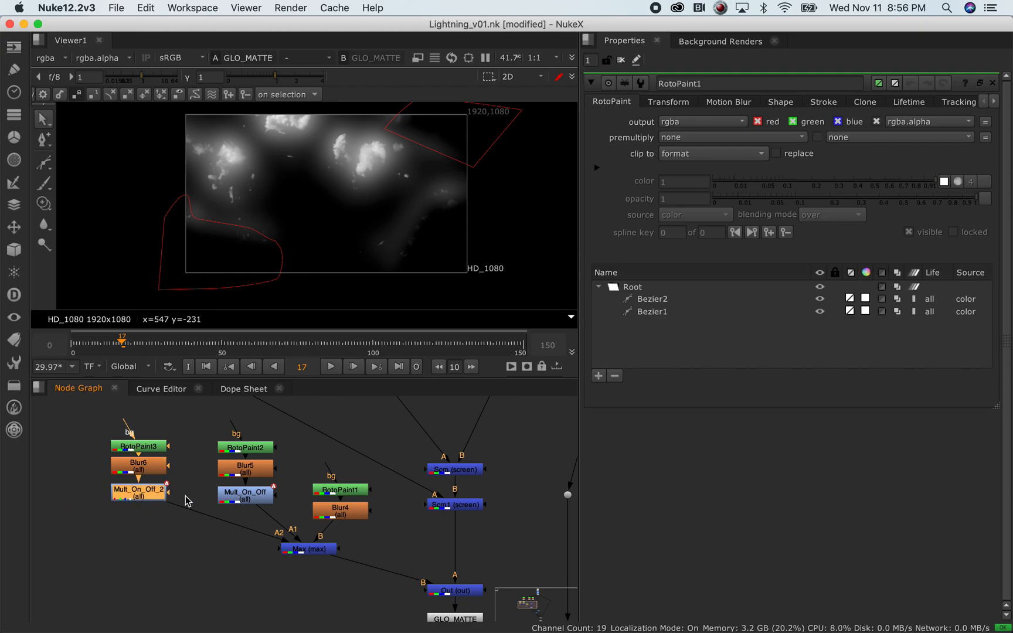
drag(188, 482, 98, 523)
drag(296, 485, 216, 514)
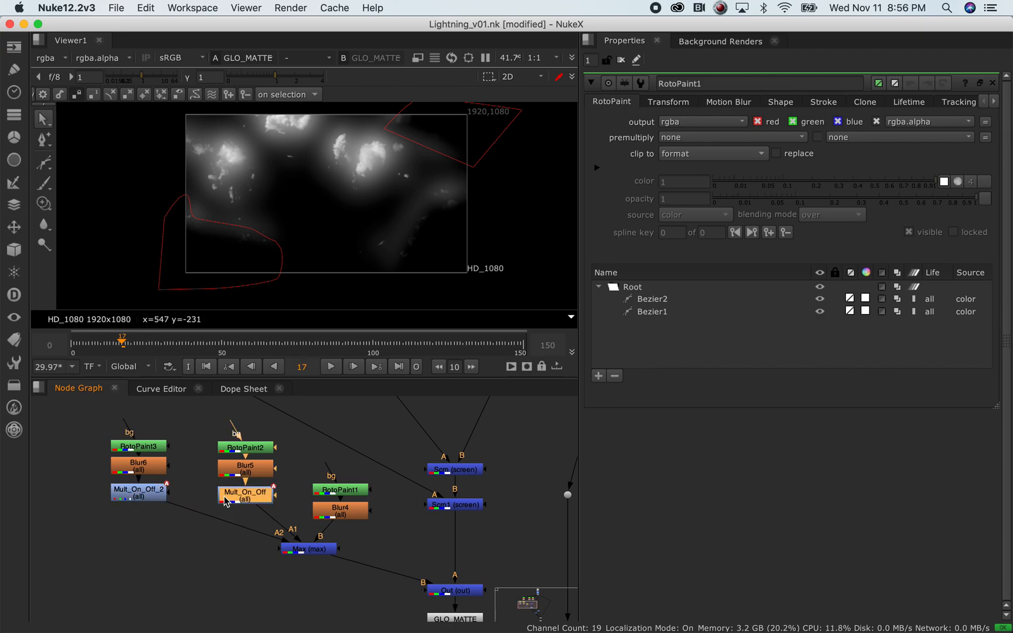
click(154, 499)
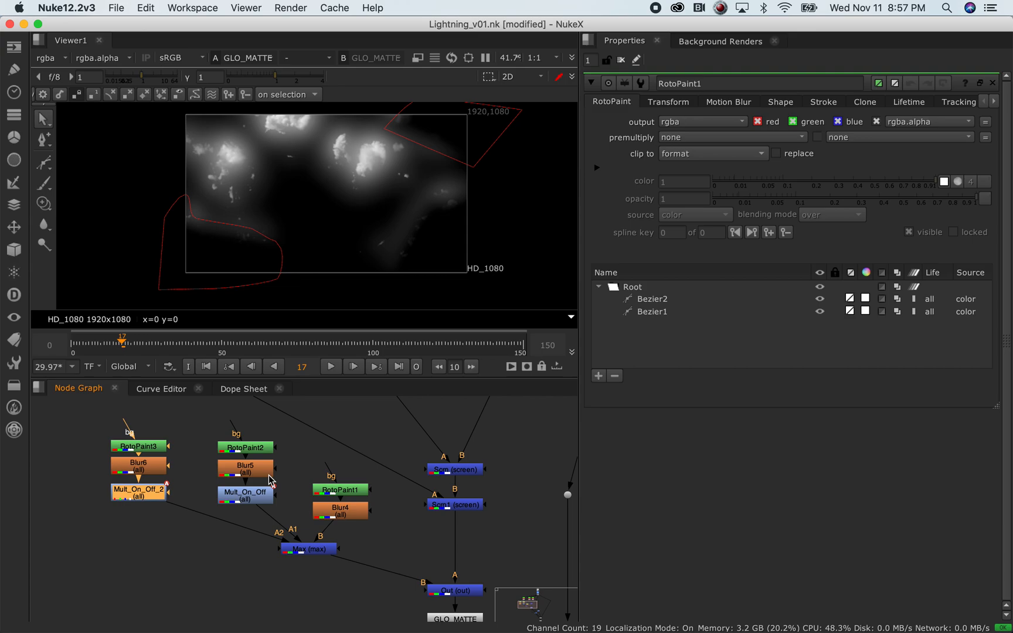
double_click(147, 496)
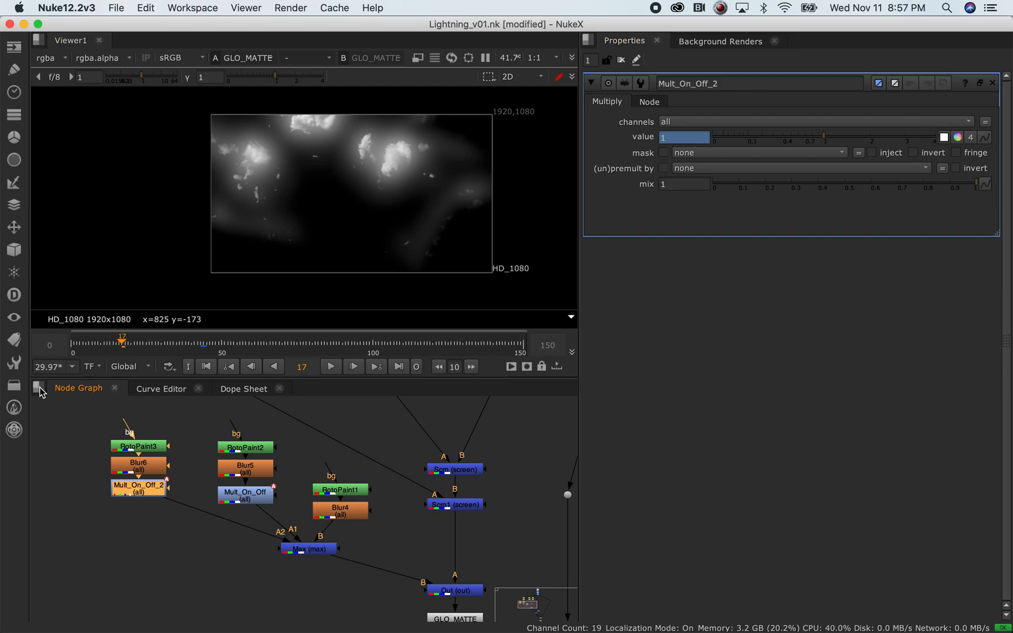
Open Mult_On_Off's settings and check its keyed value at frames 44 and 27
click(204, 345)
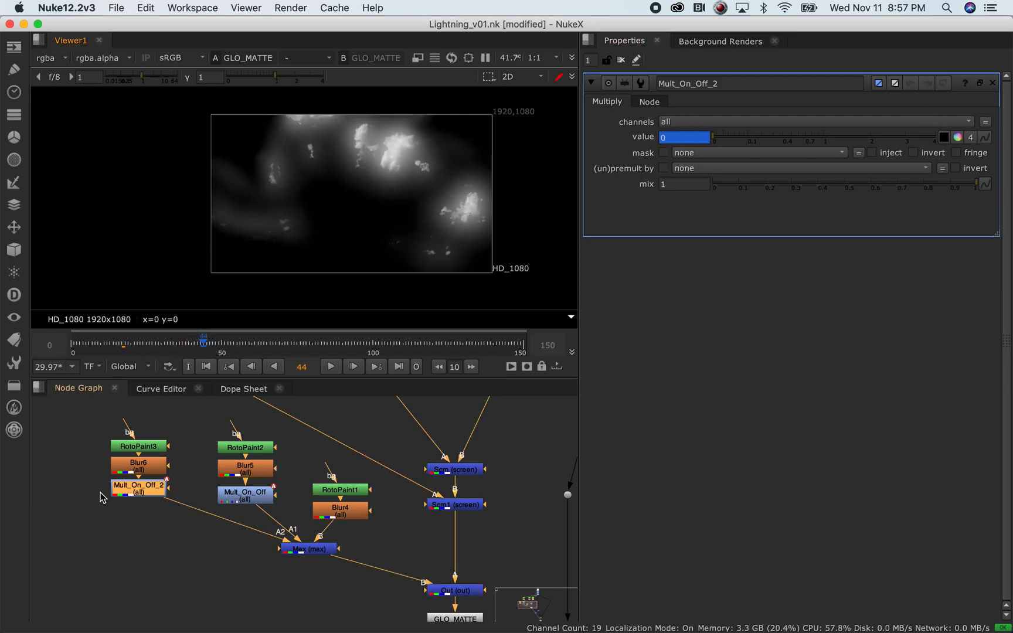
drag(187, 413, 41, 516)
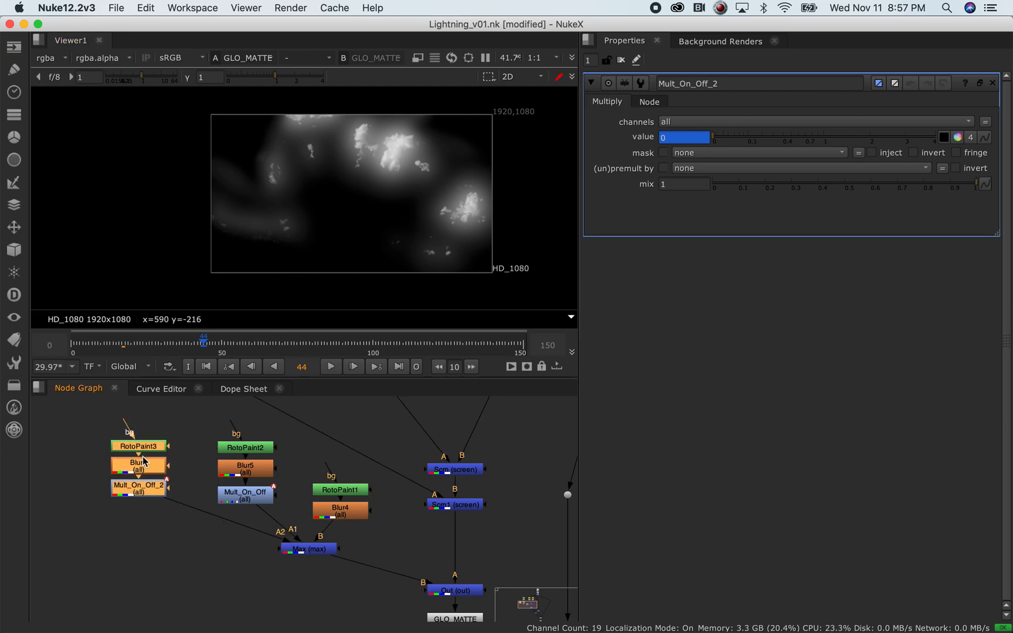
middle_drag(312, 597, 269, 560)
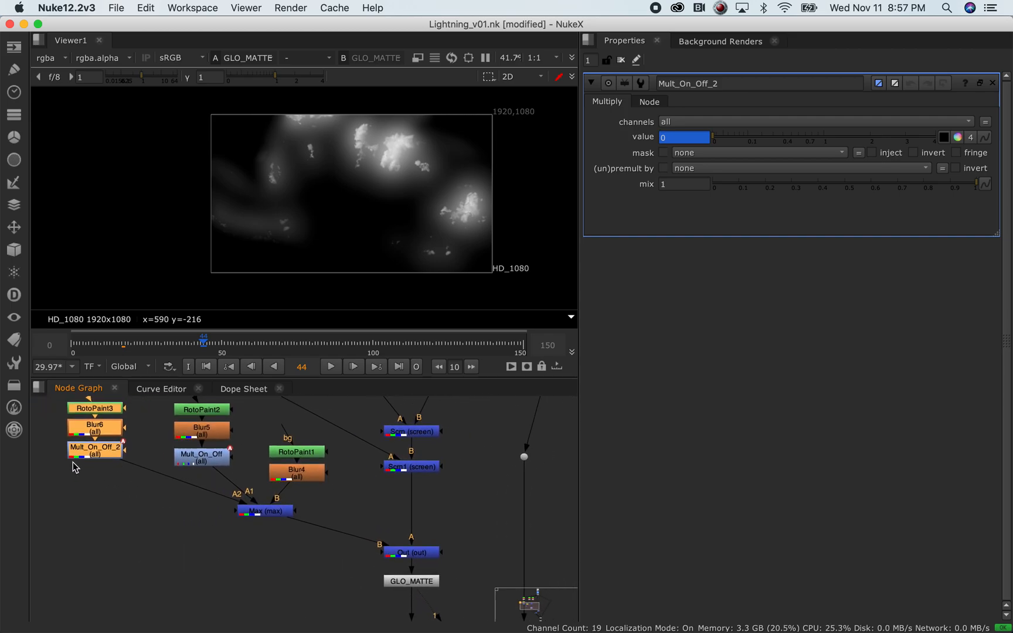
click(96, 452)
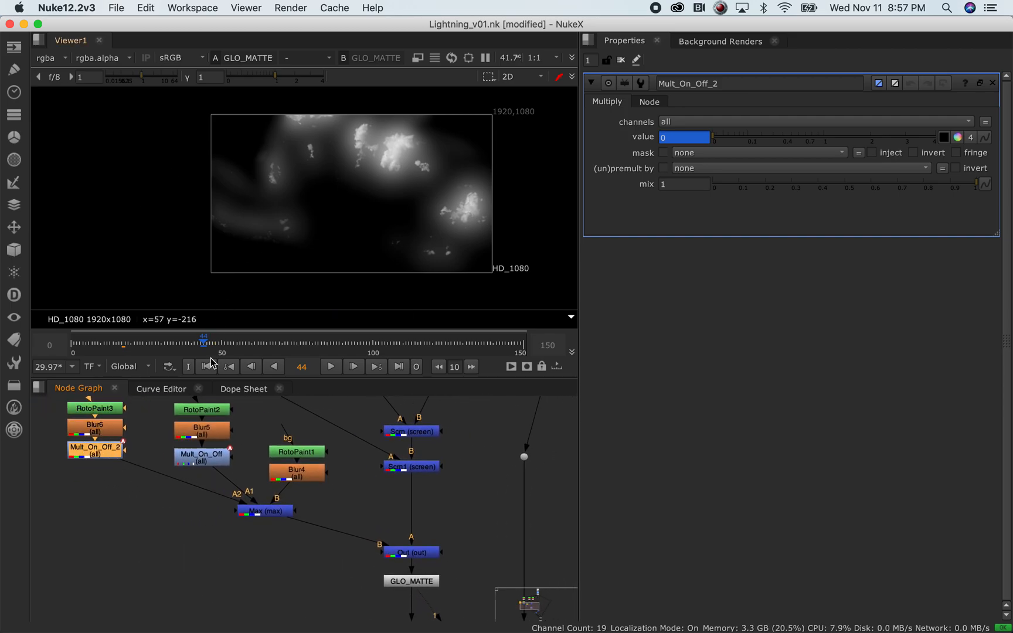
double_click(198, 453)
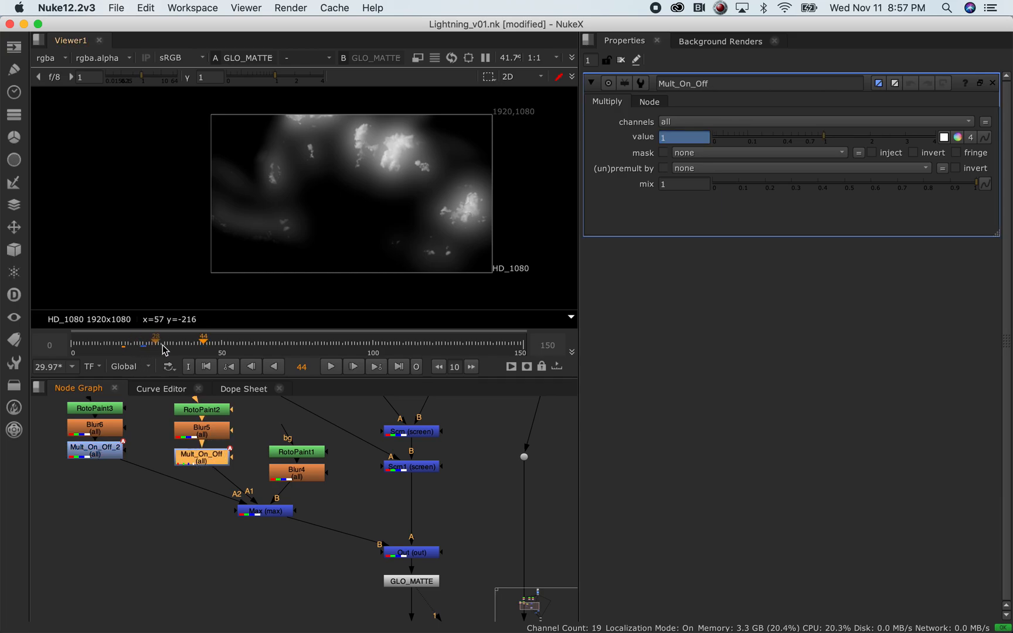
drag(166, 349, 131, 355)
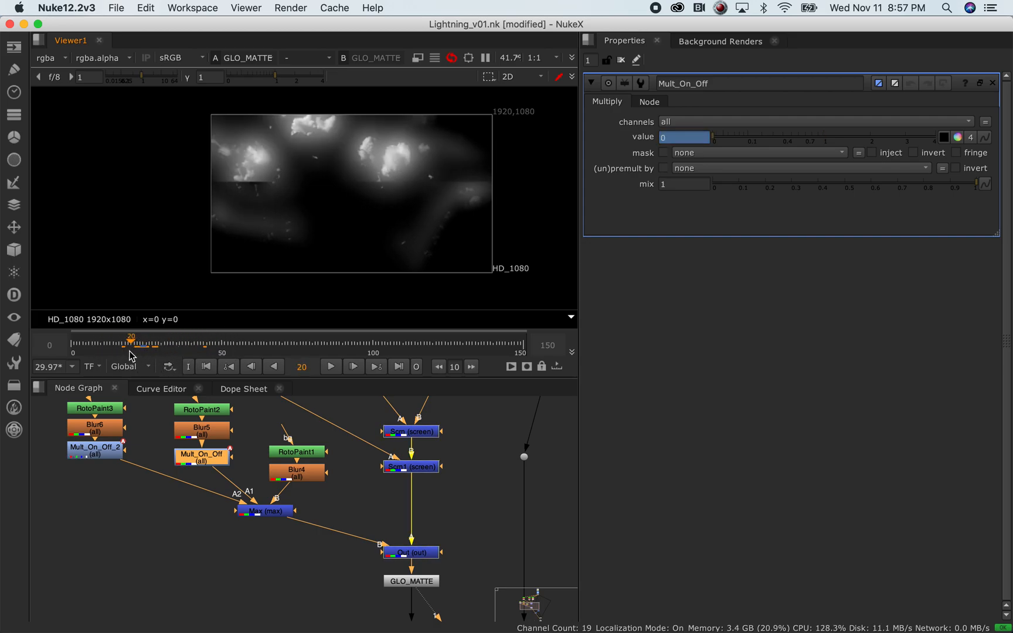
Scrub to where the matte turns on, then view GLO_MATTE at frame 82
shift+super+click(404, 557)
drag(100, 351, 319, 346)
middle_drag(276, 574, 237, 599)
click(383, 605)
key(1)
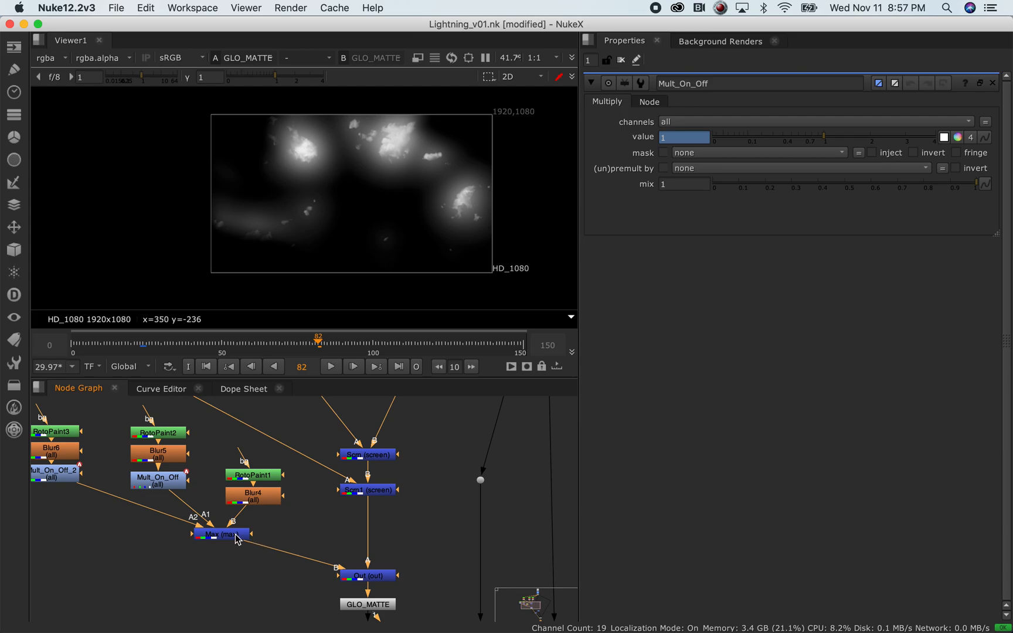
middle_drag(401, 558, 237, 359)
View Grade_LIGHTNING at frame 65 and open its settings (gain 3.72, multiply 1.2/0.9/0.7)
click(384, 478)
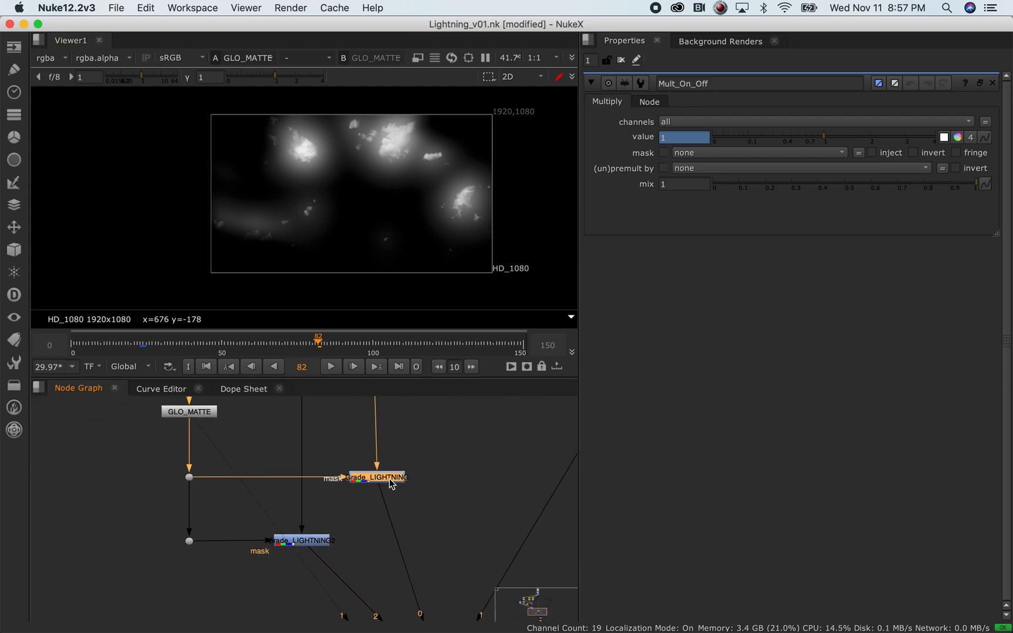
key(1)
click(125, 341)
drag(125, 342, 267, 340)
scroll(420, 497, down, 2)
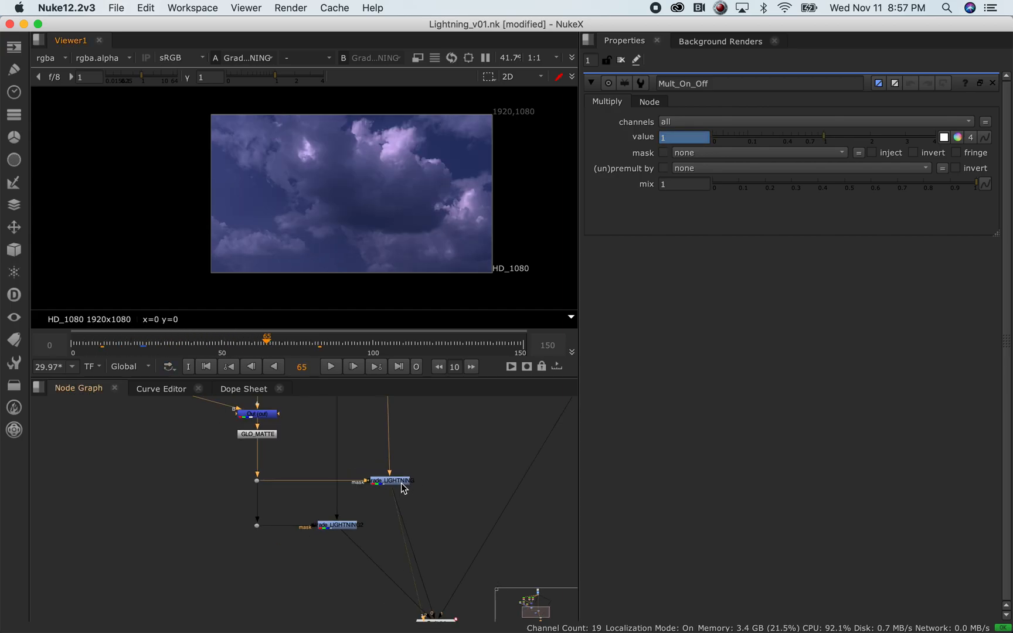
double_click(404, 488)
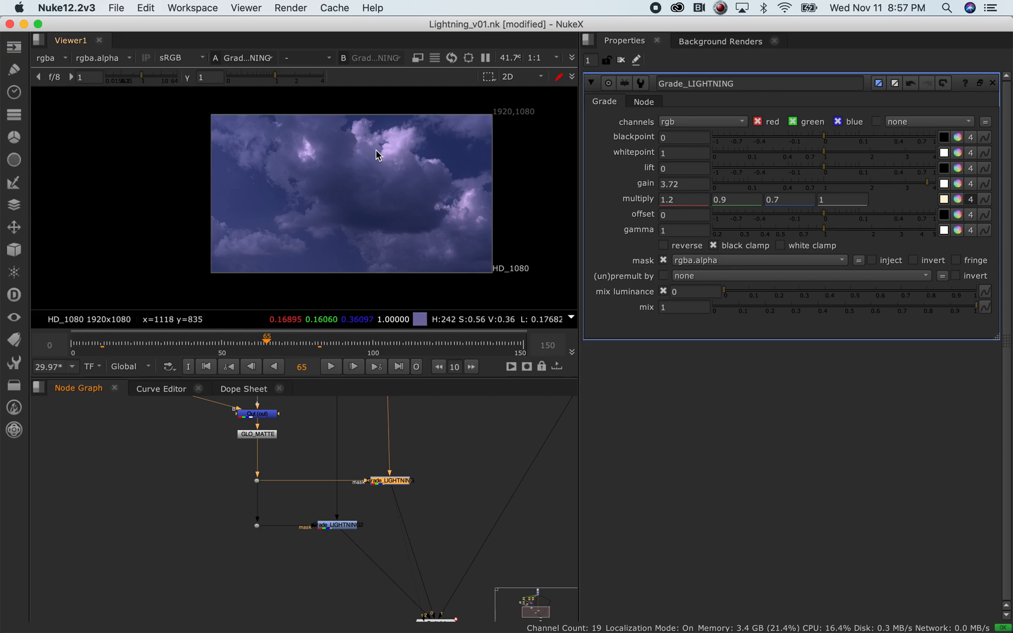
scroll(384, 488, up, 2)
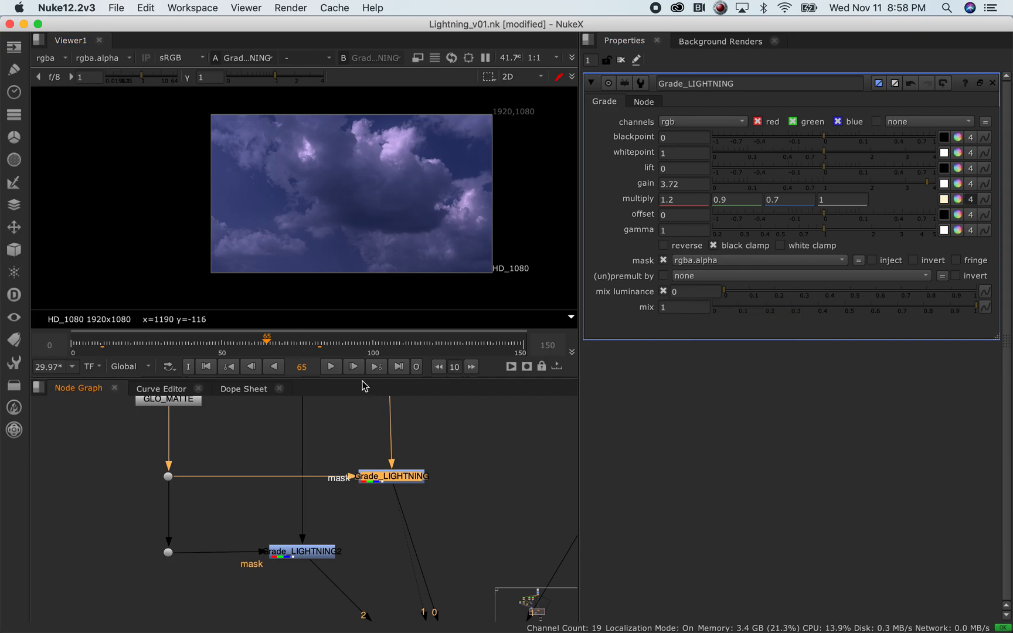
Play the graded purple clouds and stop playback at frame 45
click(331, 367)
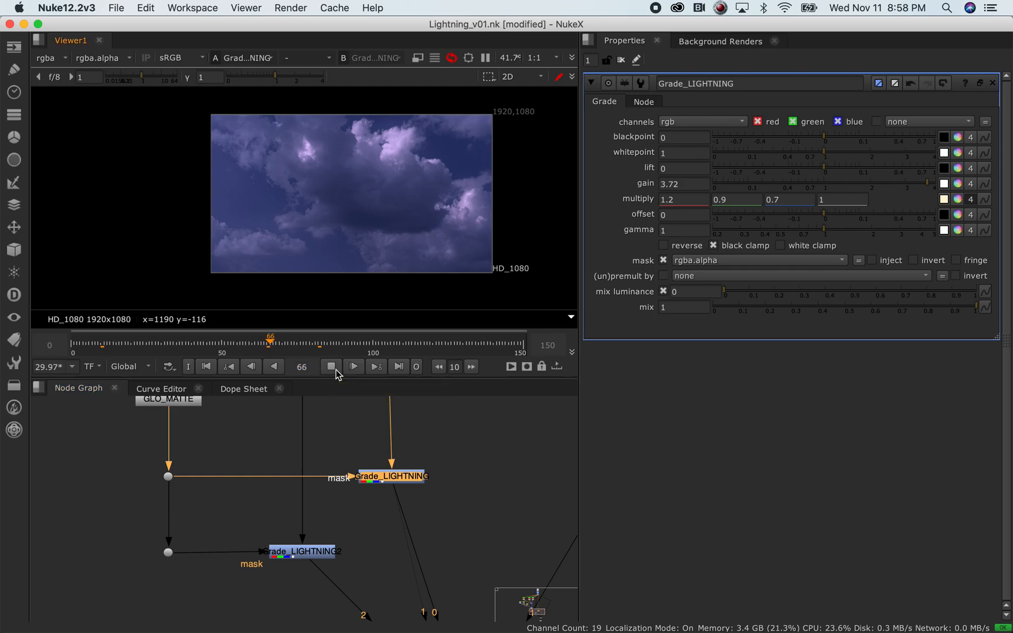
click(175, 340)
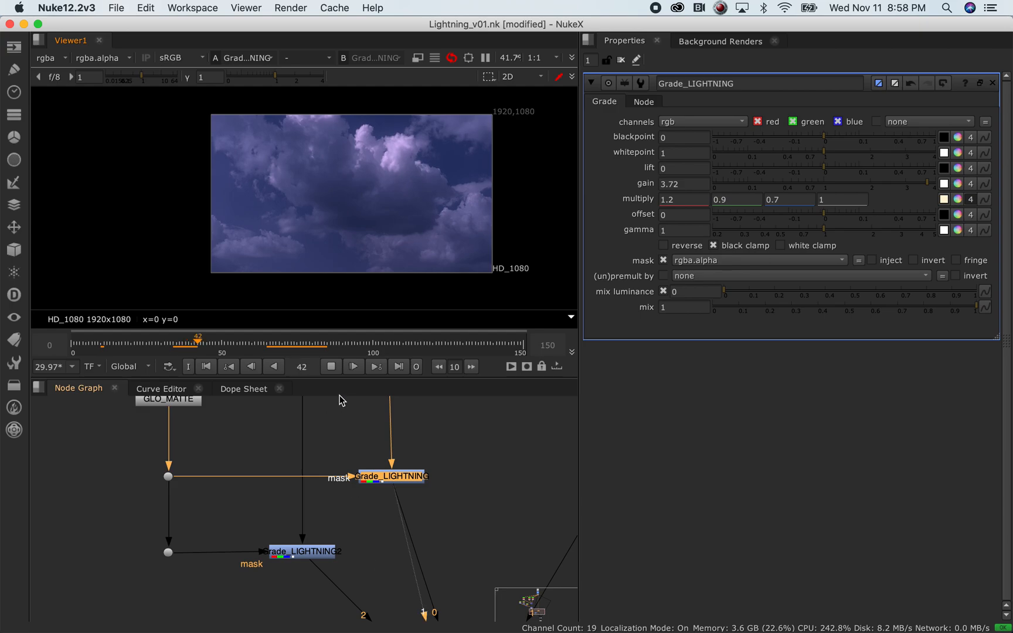
click(334, 367)
middle_drag(380, 570, 390, 456)
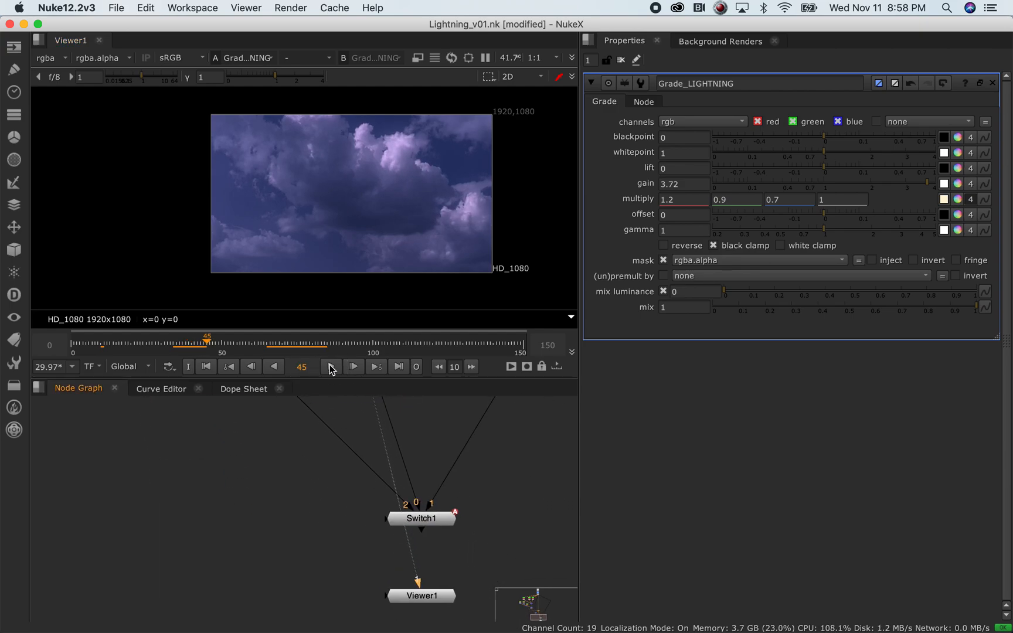
View Switch1's output and play it through, restarting near frame 27
click(439, 521)
key(1)
middle_drag(281, 450, 269, 597)
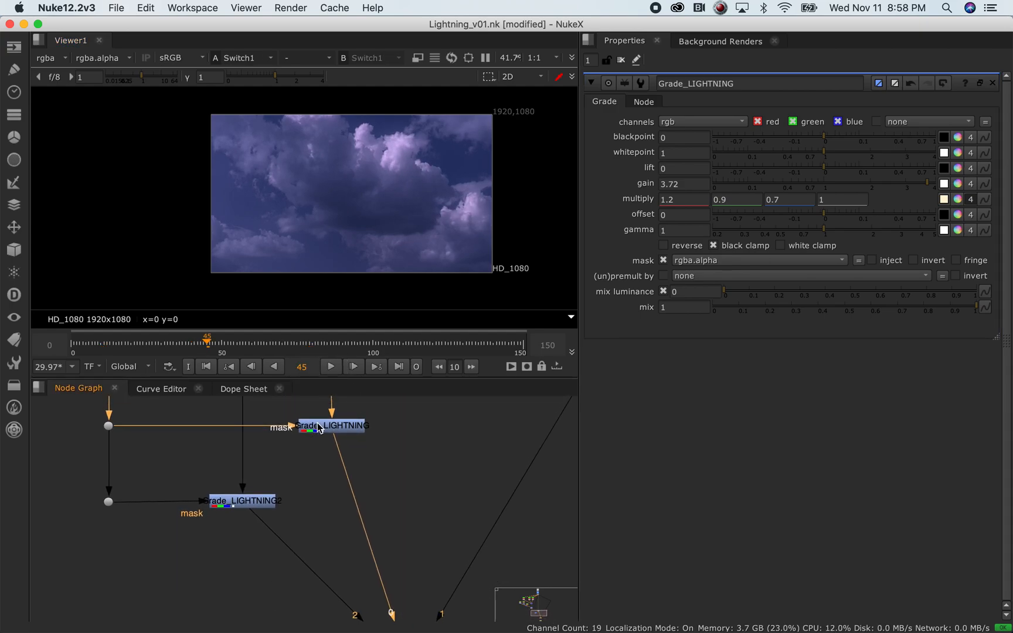
click(330, 367)
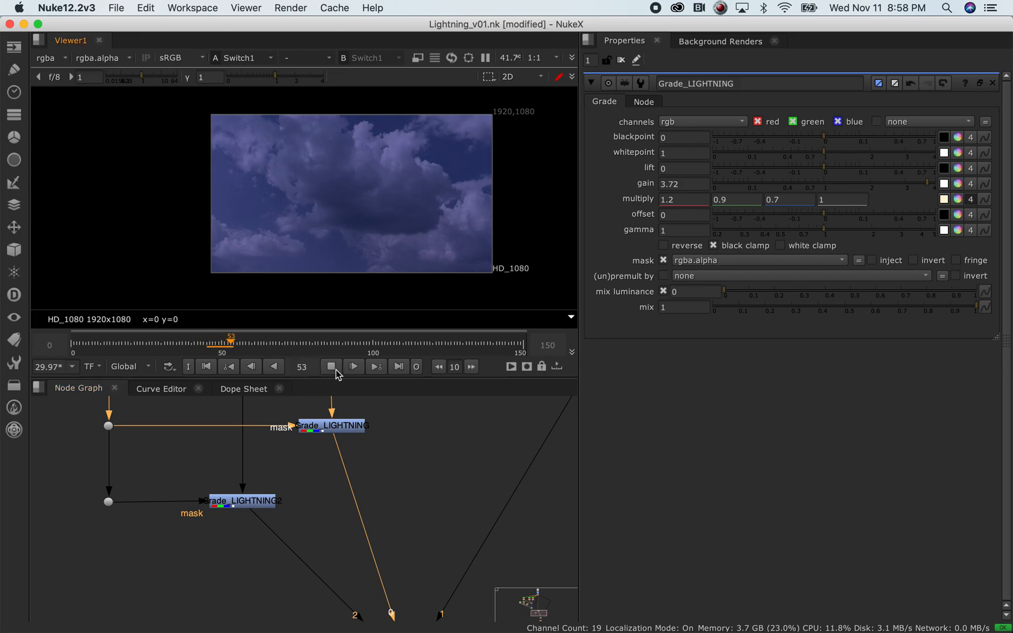
click(168, 345)
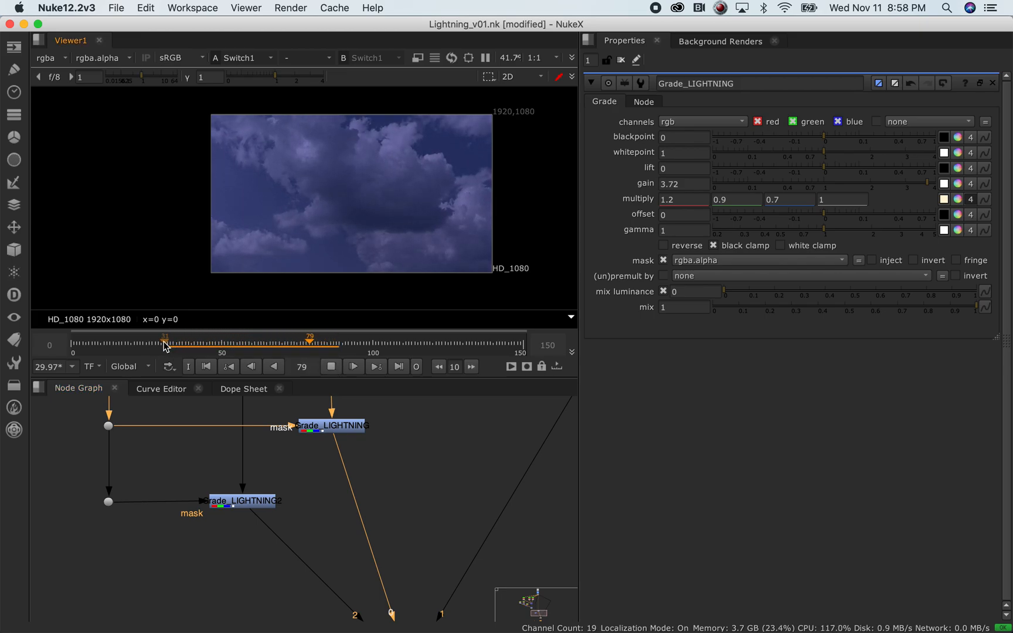
click(152, 345)
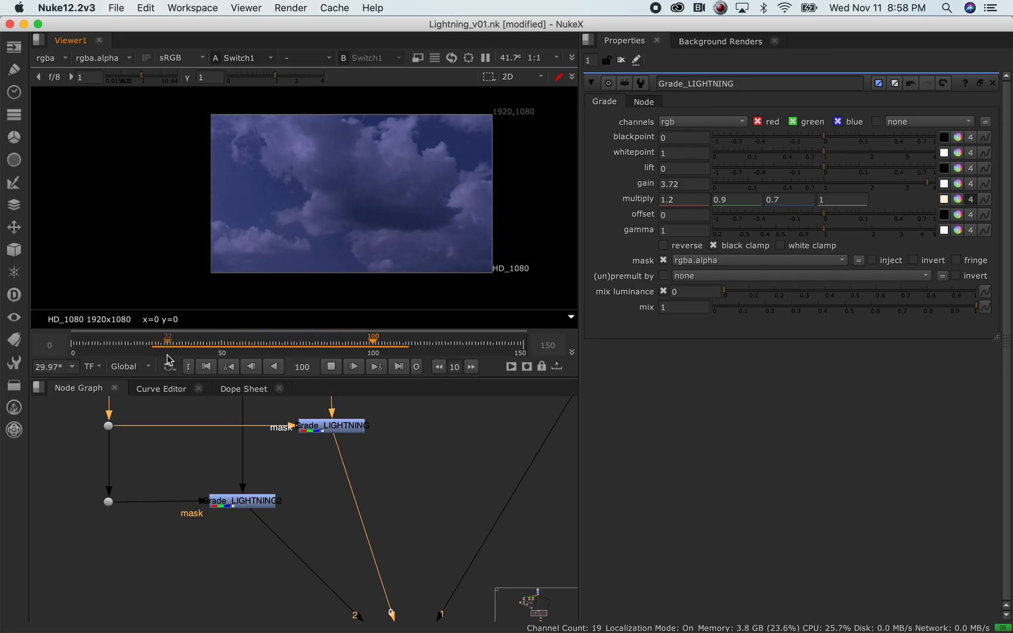
click(331, 367)
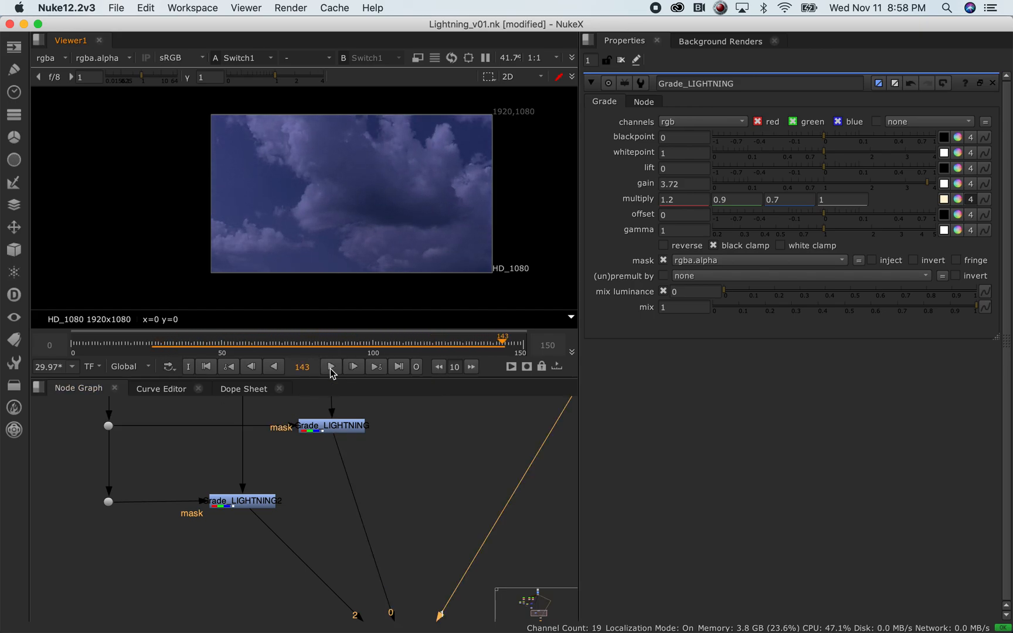
Inspect Grade_LIGHTNING's gain field, leaving it unchanged at 3.72
middle_drag(378, 438, 403, 540)
mouse_move(404, 485)
middle_down()
mouse_move(413, 508)
mouse_move(405, 466)
middle_up()
click(392, 463)
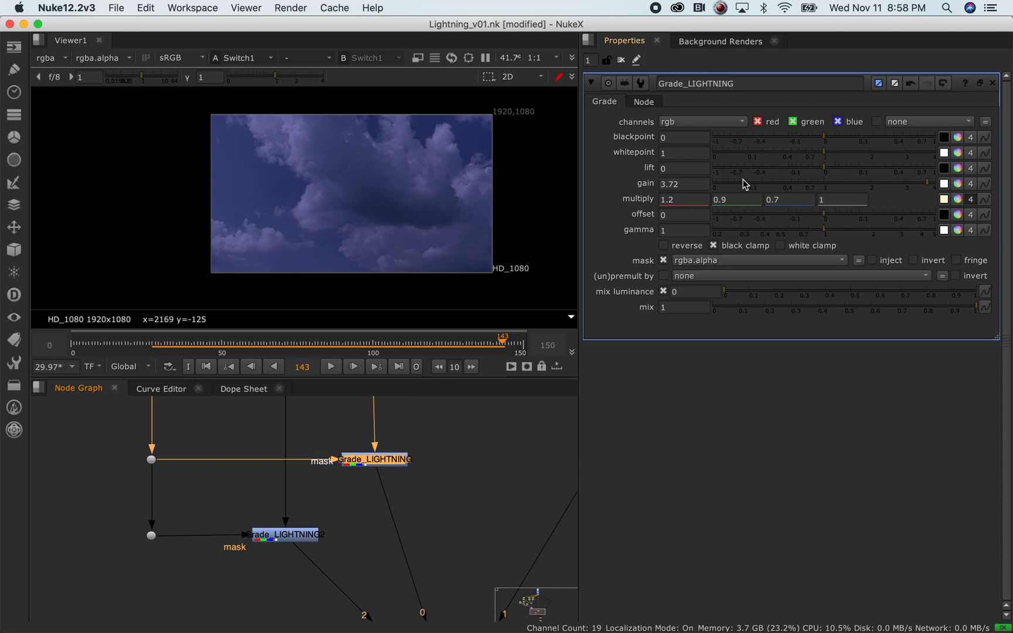
double_click(675, 182)
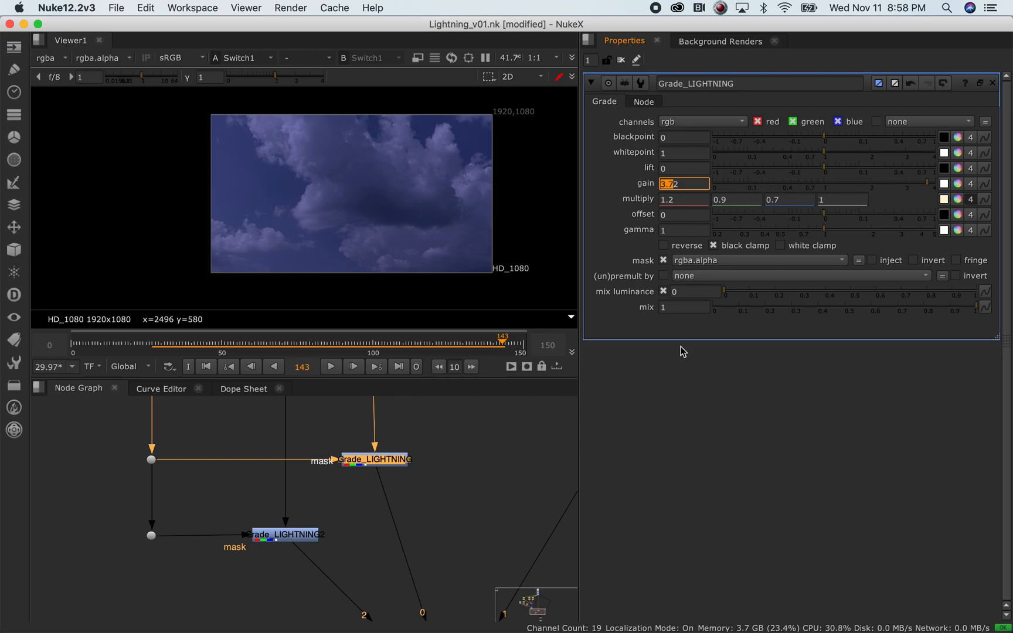
click(361, 541)
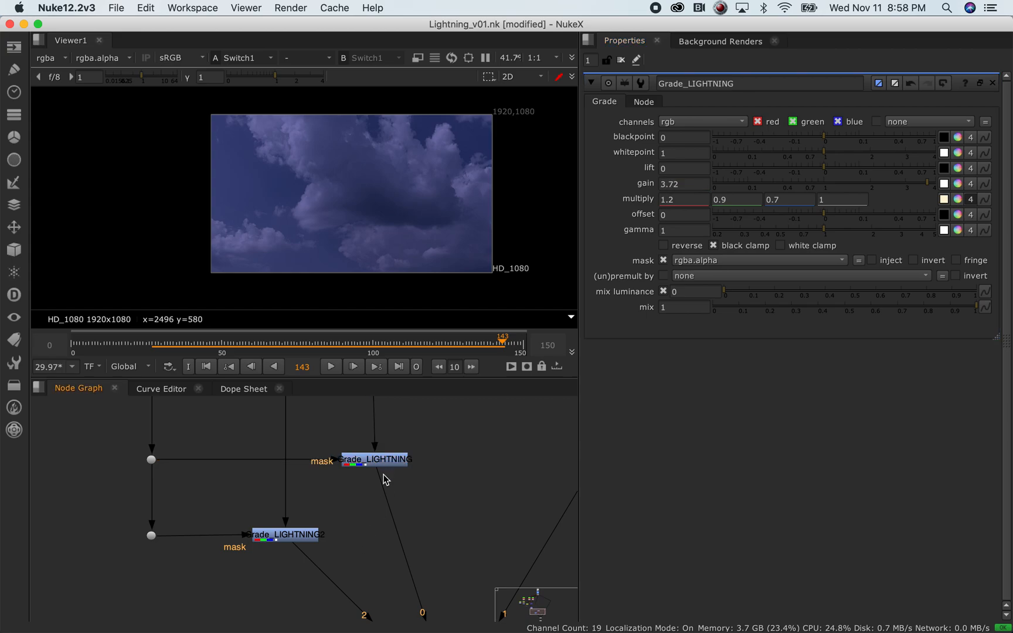
click(380, 462)
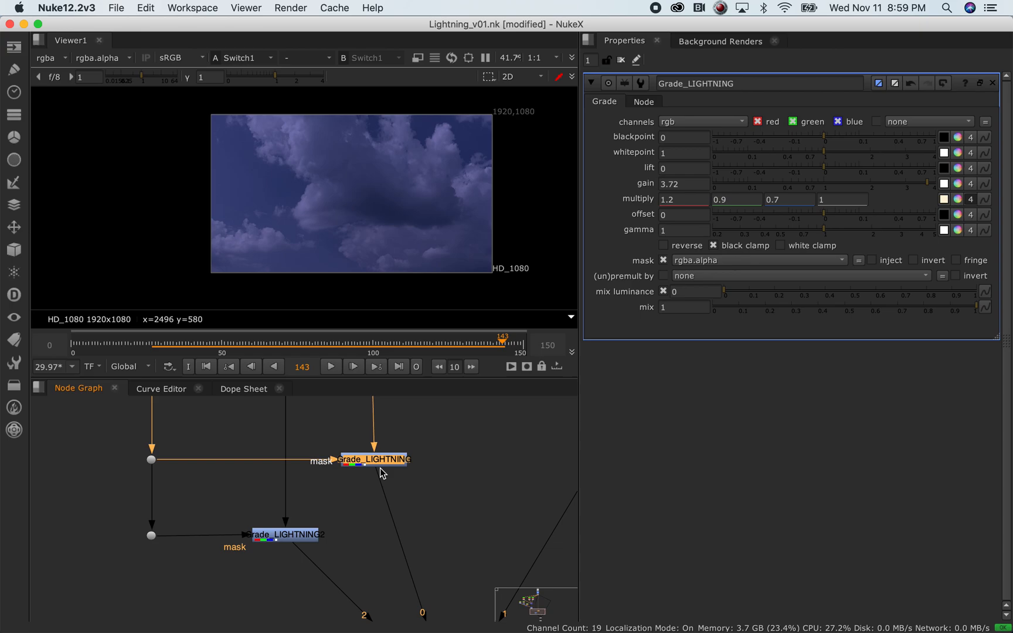
click(301, 538)
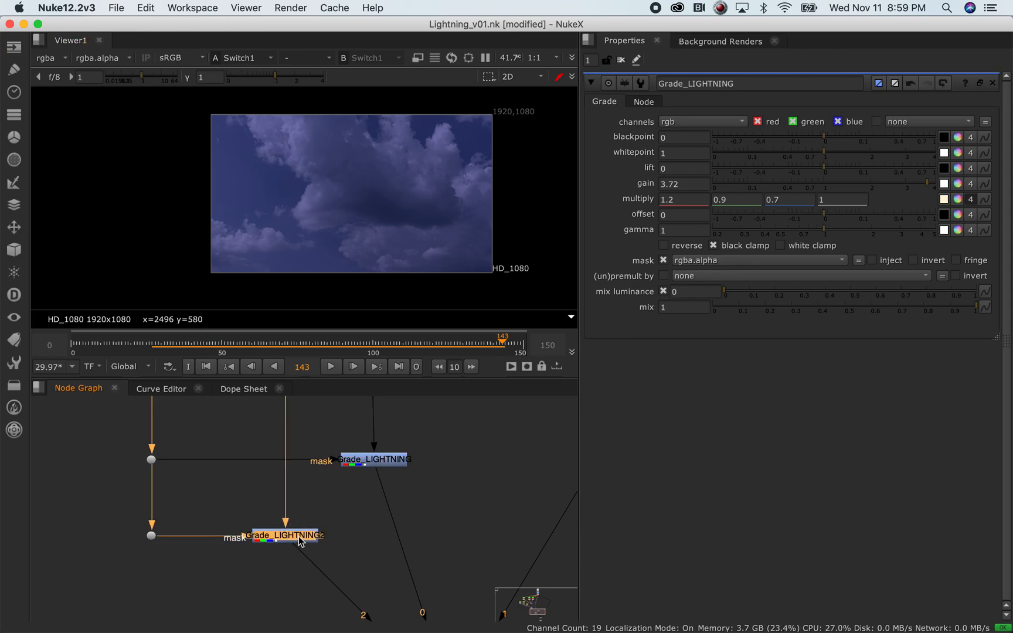
key(1)
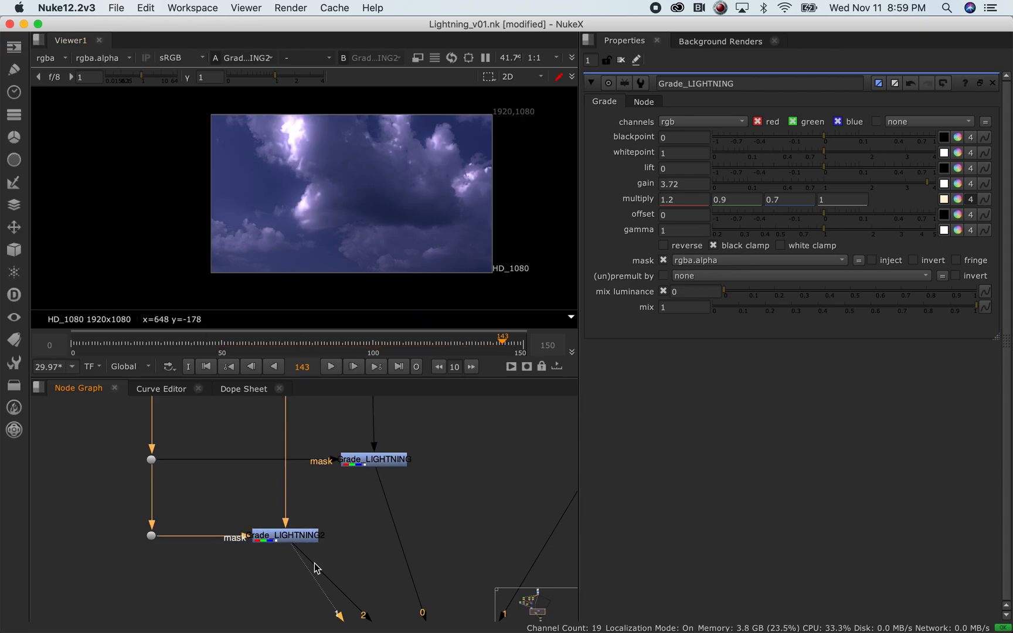
double_click(280, 544)
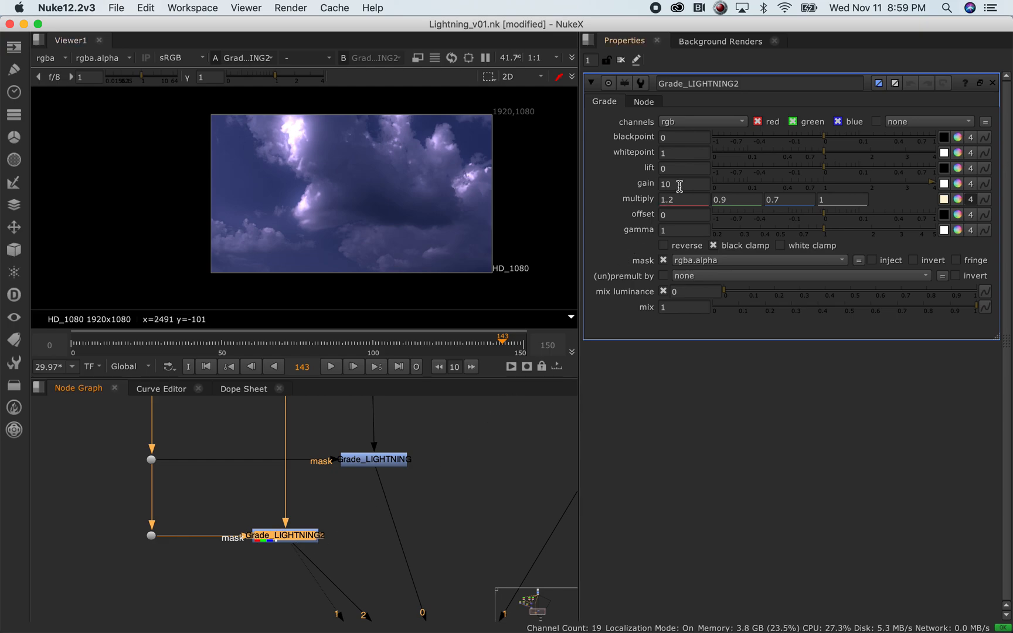
click(384, 466)
key(1)
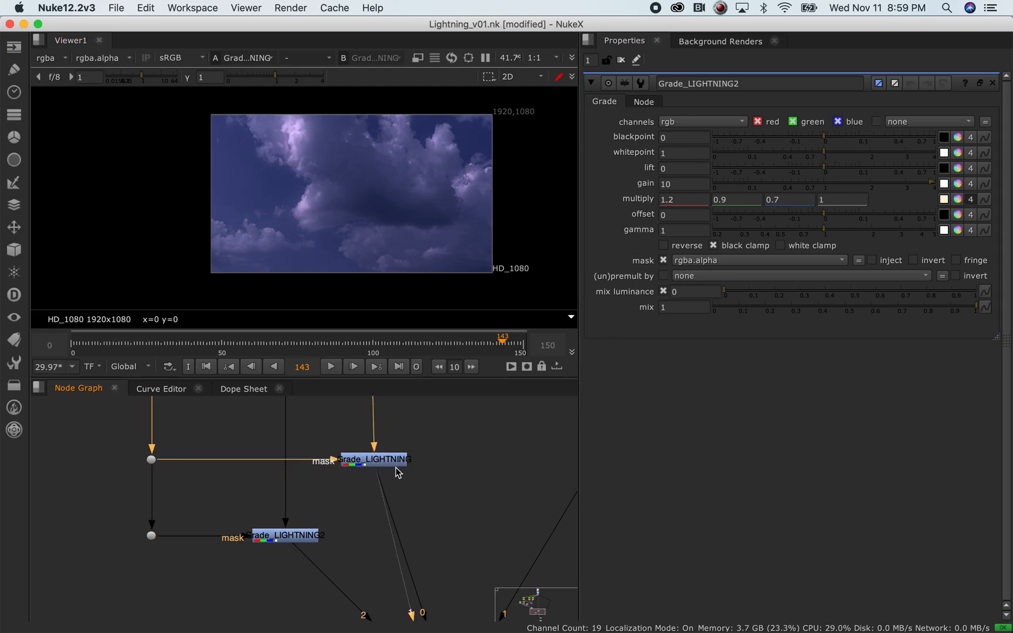
double_click(387, 463)
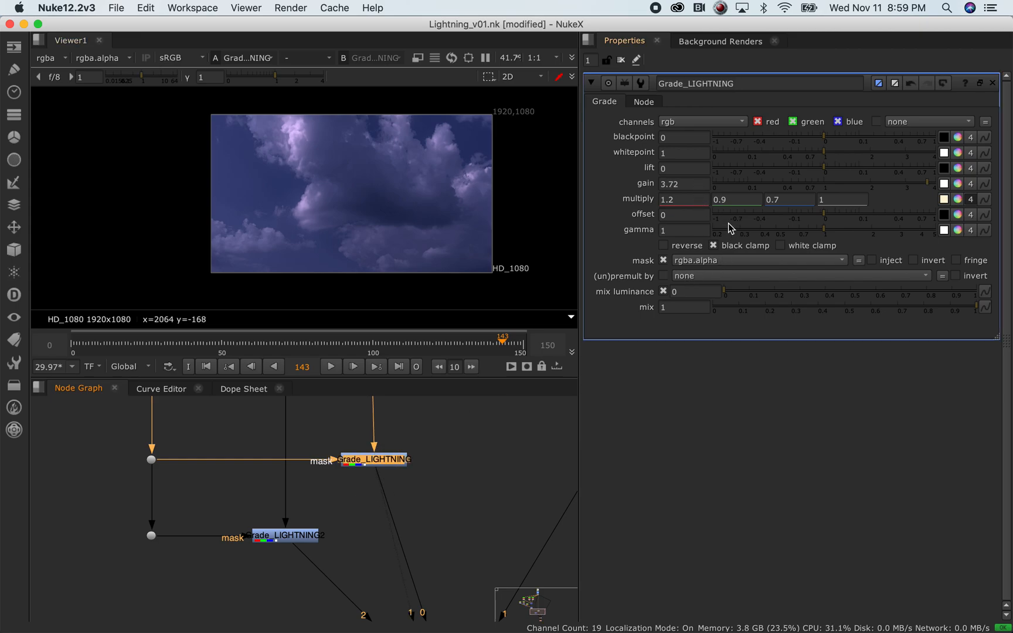
double_click(694, 184)
double_click(317, 535)
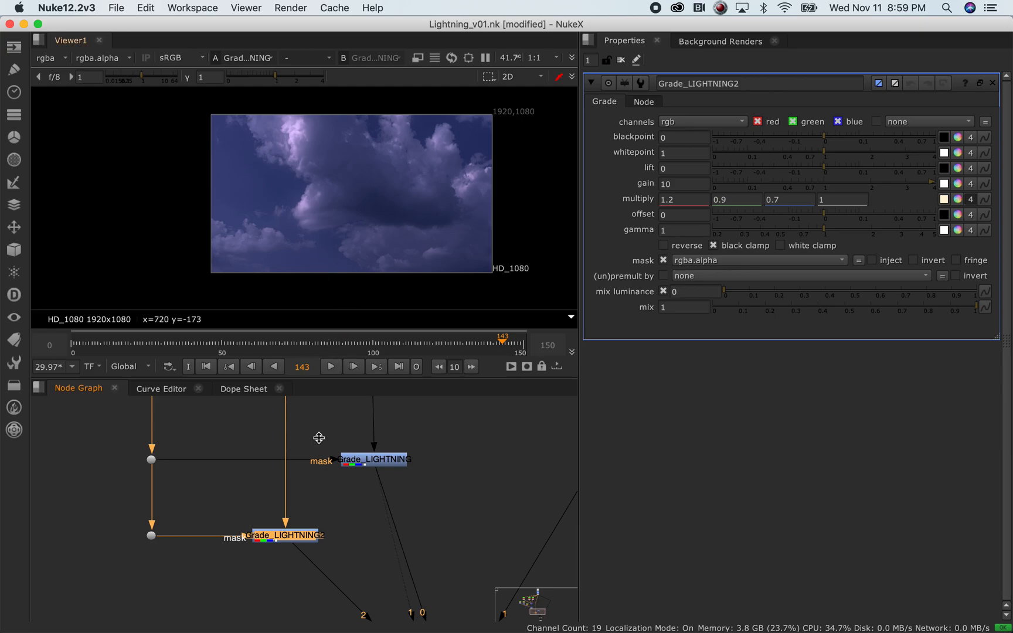
key(1)
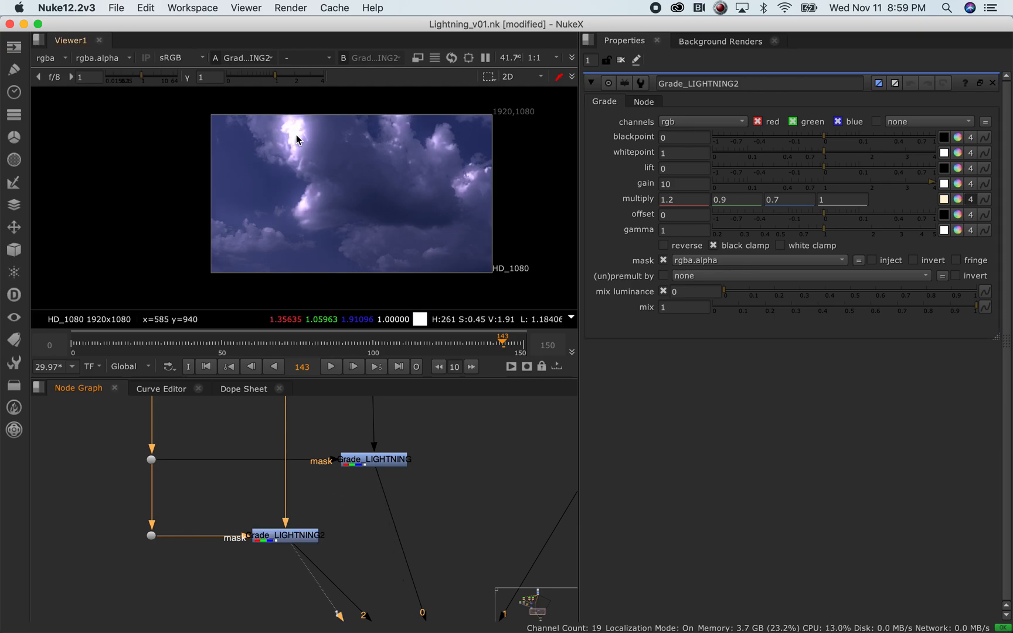
scroll(295, 139, up, 8)
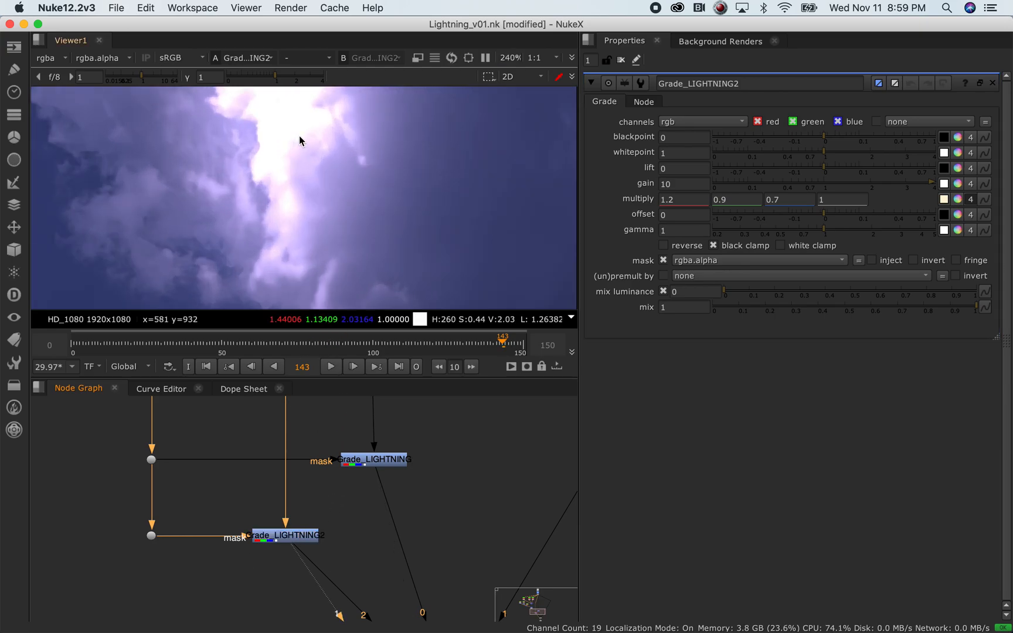
scroll(299, 138, up, 3)
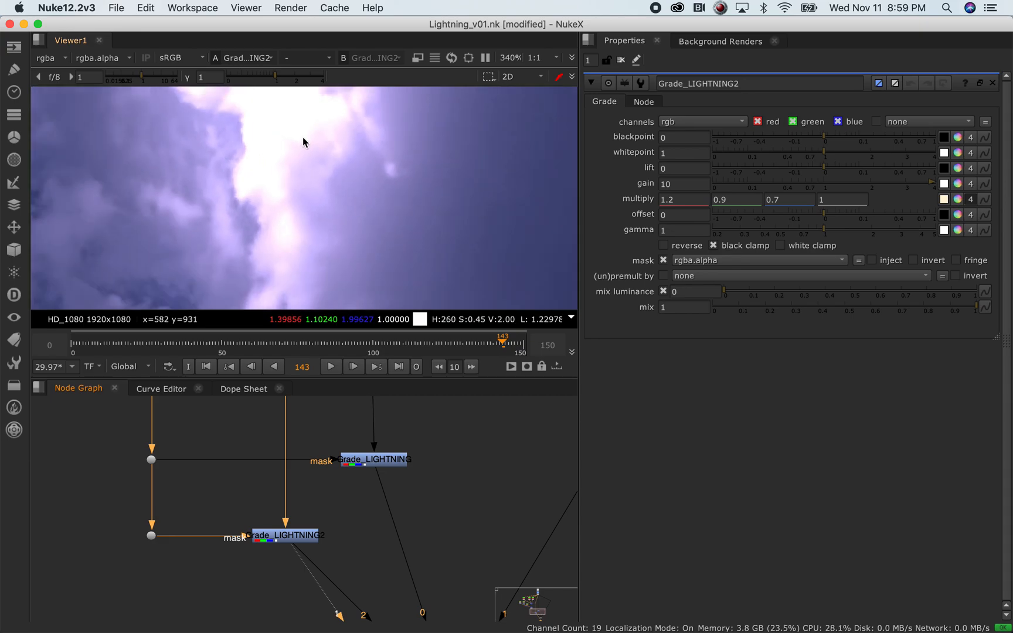
scroll(310, 132, down, 7)
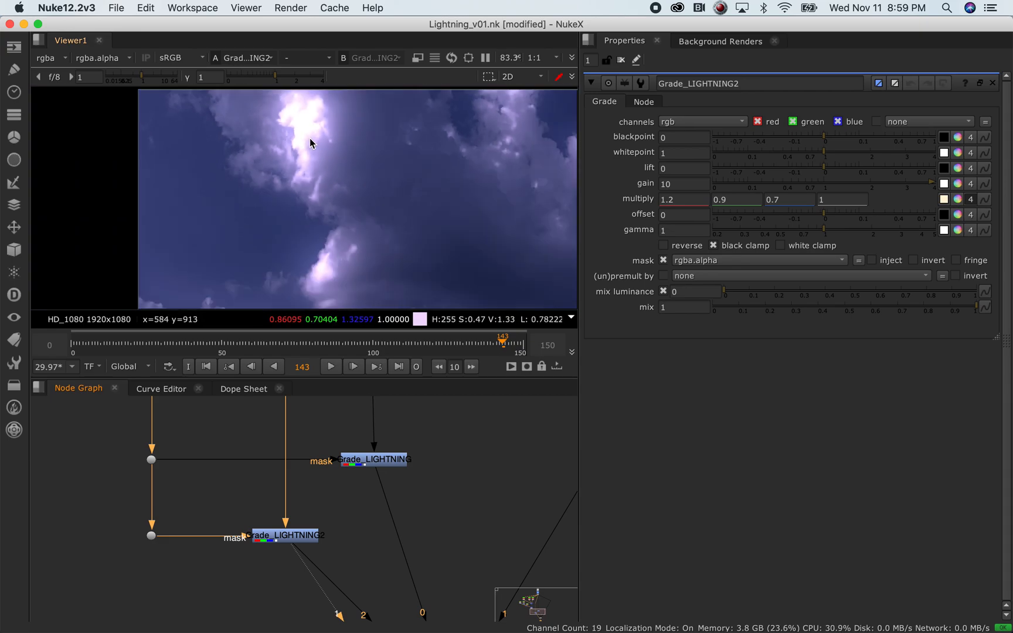
middle_drag(418, 162, 326, 130)
middle_drag(300, 106, 283, 129)
middle_drag(465, 479, 334, 409)
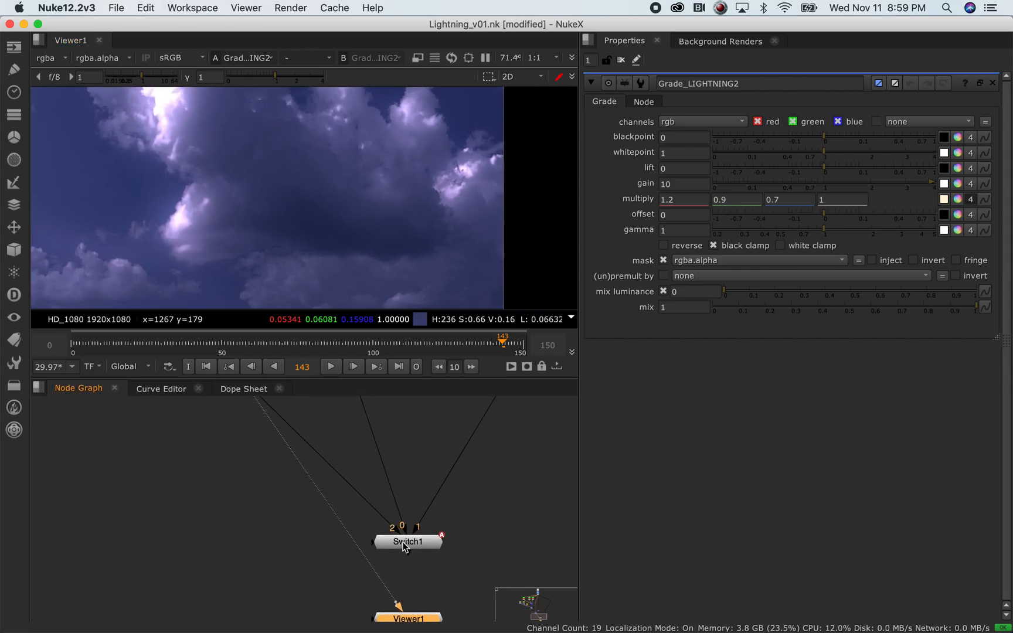
Marquee-select both Grade_LIGHTNING nodes, then view Switch1 and open its properties (which 1)
middle_drag(303, 461, 217, 501)
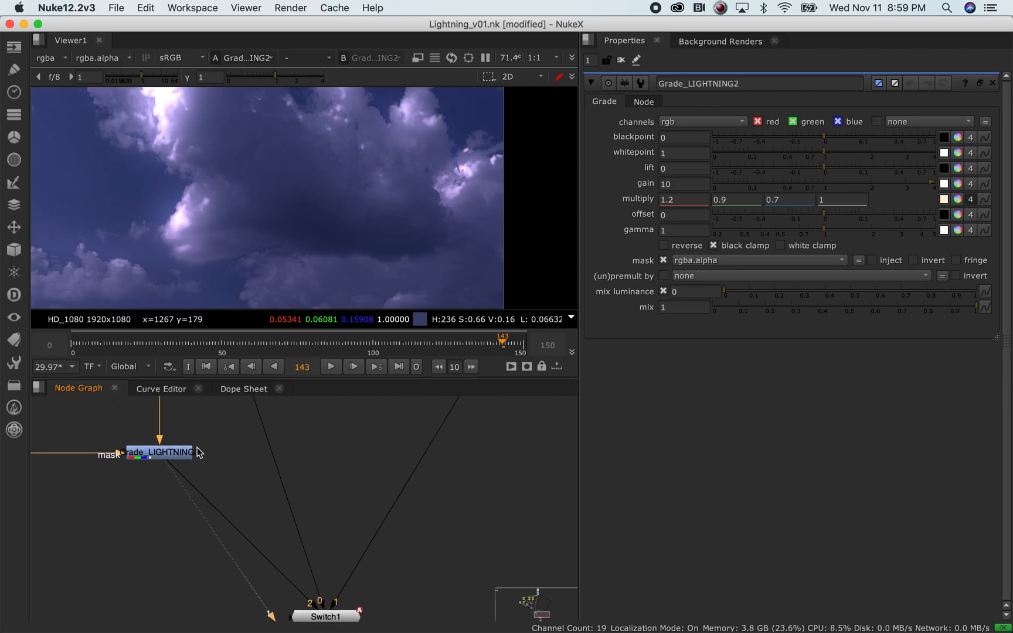
middle_drag(334, 569, 365, 621)
drag(345, 410, 93, 557)
middle_drag(452, 581, 408, 448)
click(332, 538)
key(1)
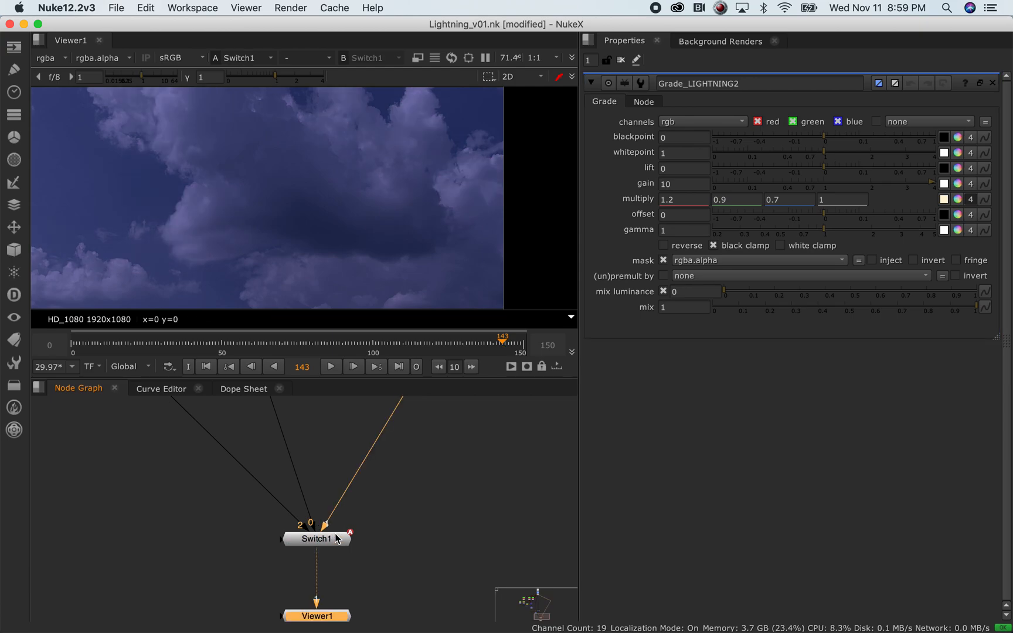
double_click(336, 540)
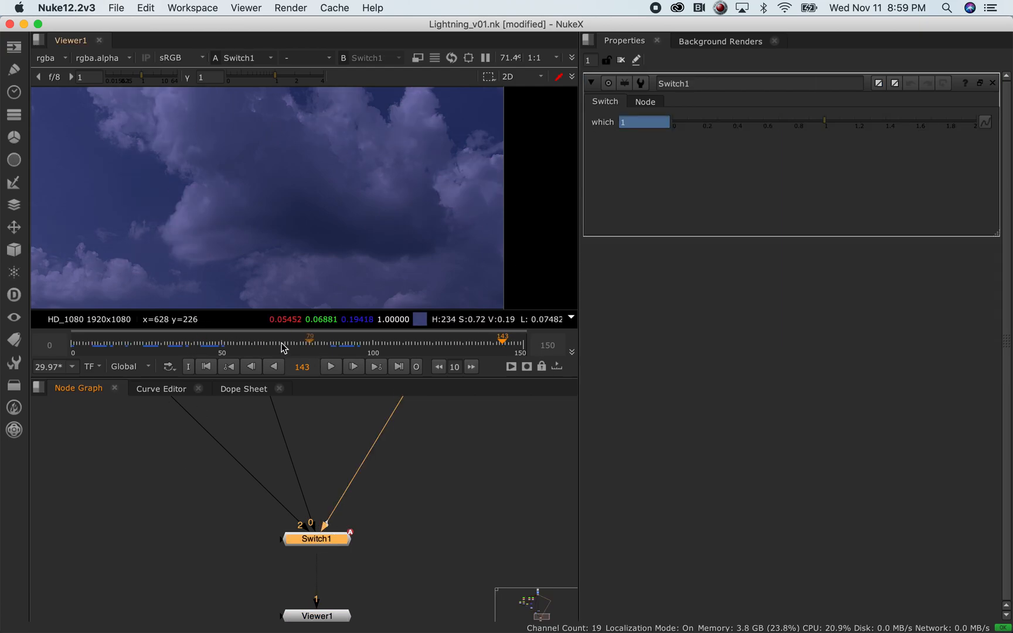
Scrub back to frame 11 and replay the clip from the start
mouse_move(91, 346)
mouse_down()
mouse_move(261, 367)
mouse_move(365, 362)
mouse_move(76, 349)
mouse_up()
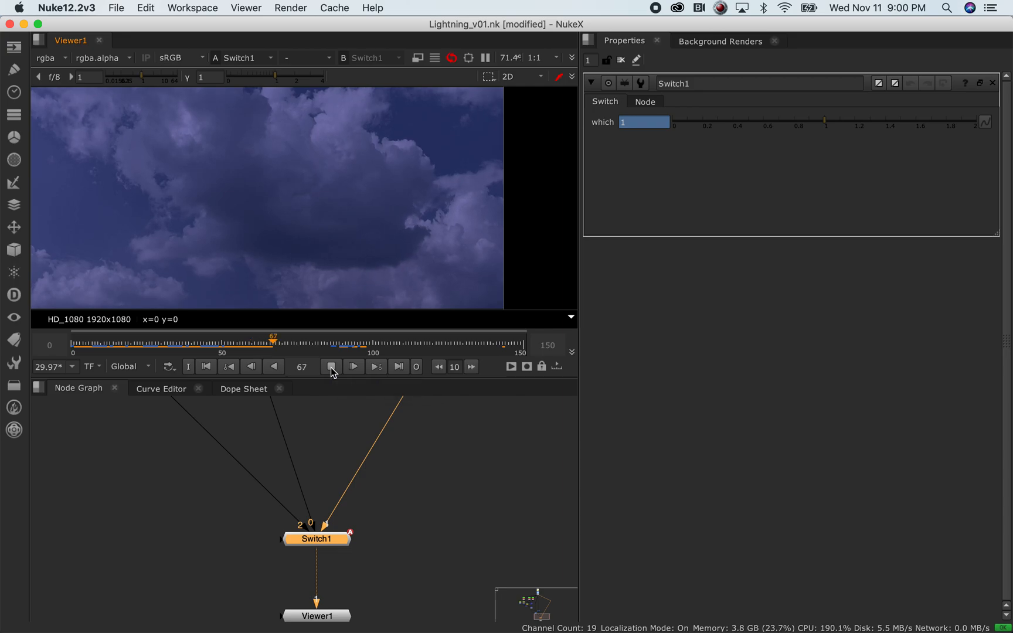
click(76, 343)
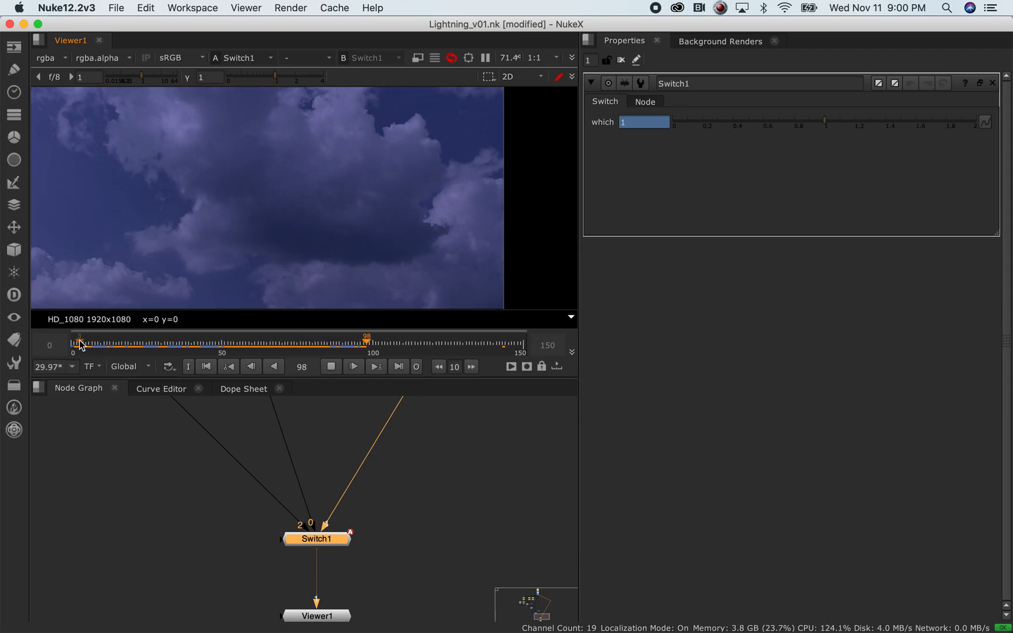
click(80, 344)
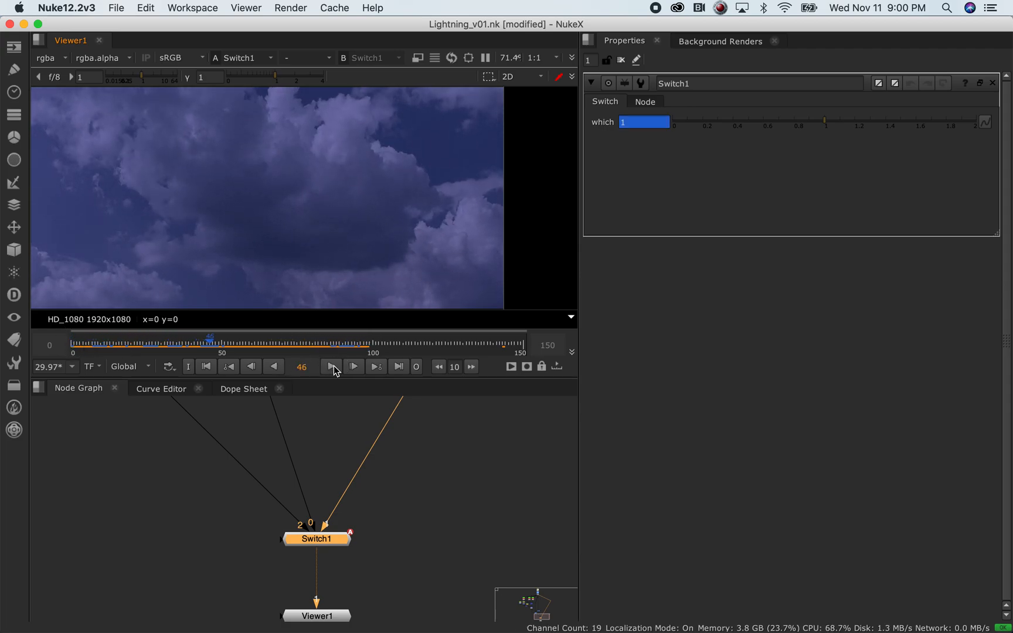
scroll(334, 519, down, 5)
middle_drag(381, 453, 351, 478)
View Grade_LIGHTNING2 and play from the start, stopping at frame 17
scroll(345, 469, down, 5)
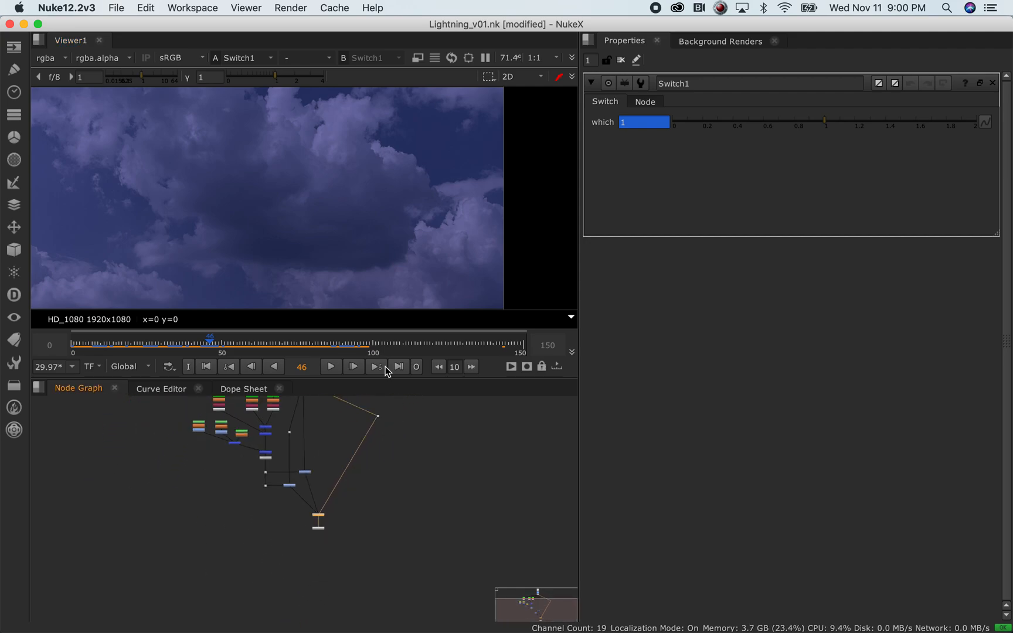
middle_drag(344, 449, 330, 491)
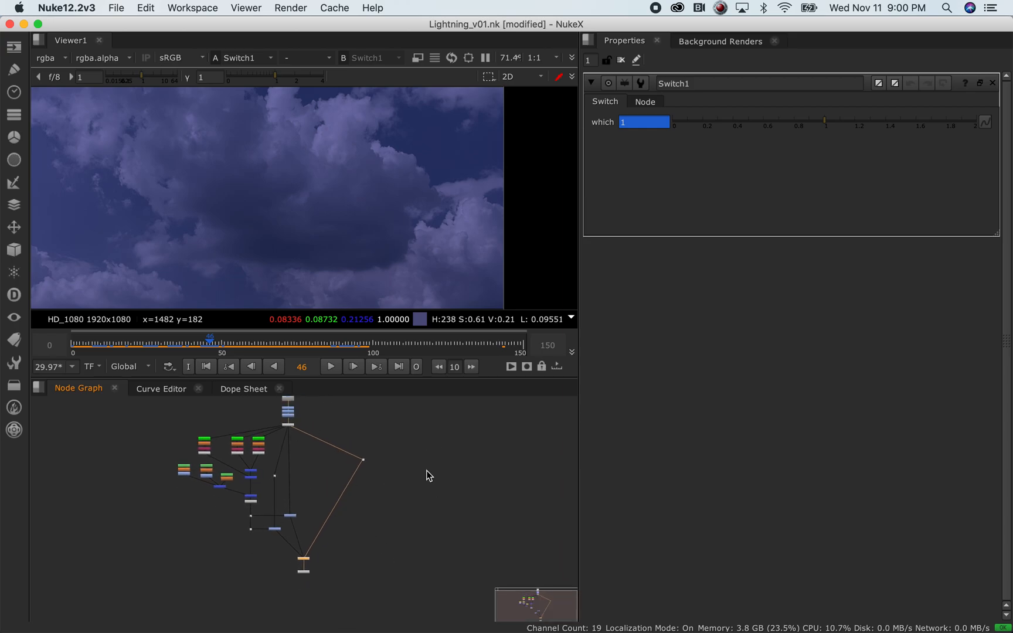
scroll(312, 518, up, 8)
middle_drag(336, 479, 280, 484)
click(186, 499)
key(1)
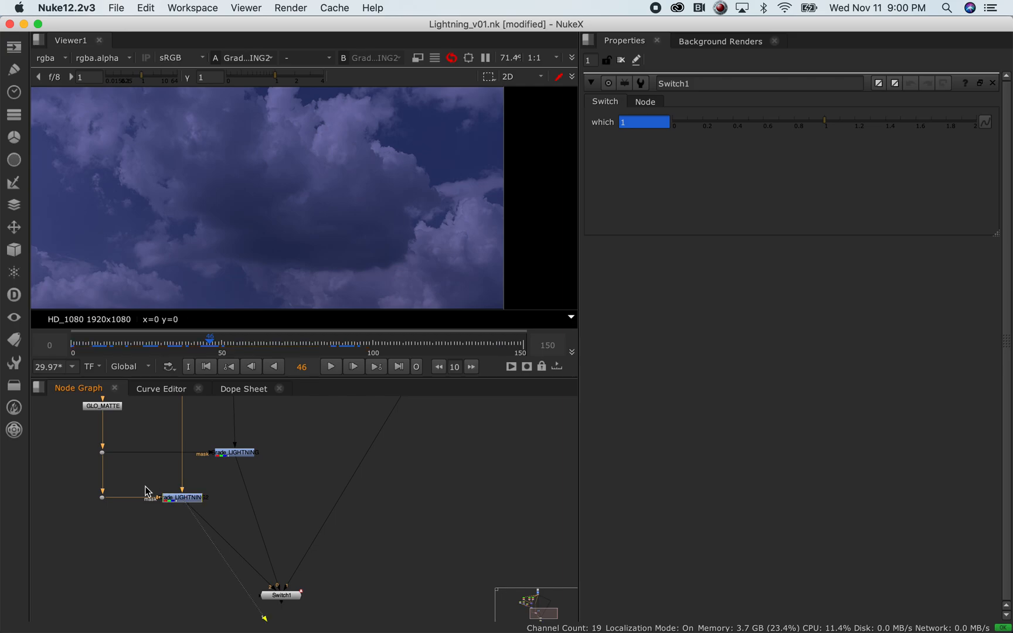
middle_drag(72, 438, 157, 544)
middle_drag(116, 500, 182, 471)
click(80, 341)
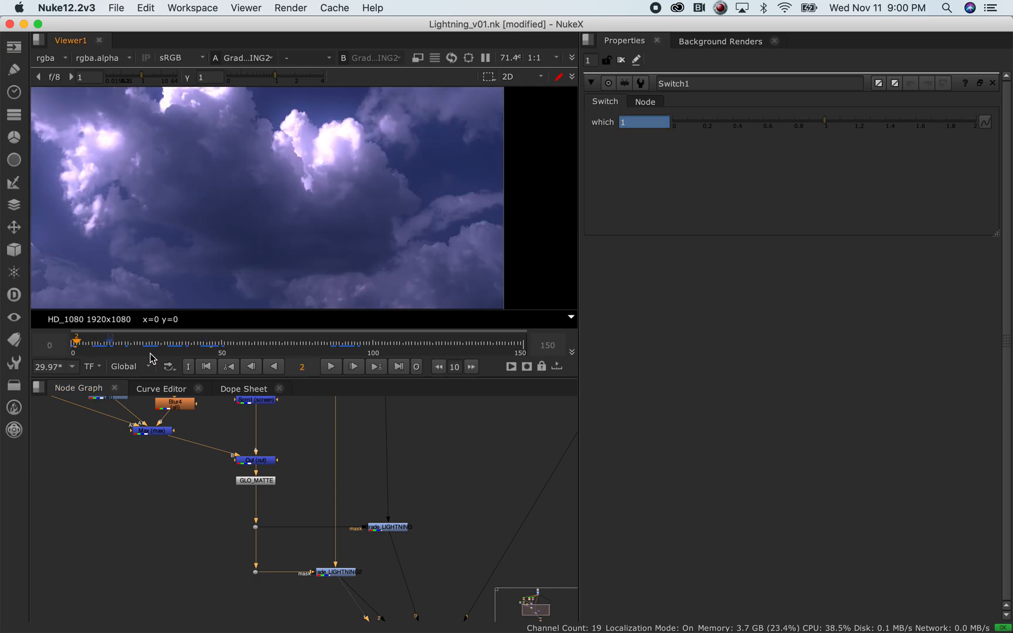
click(332, 368)
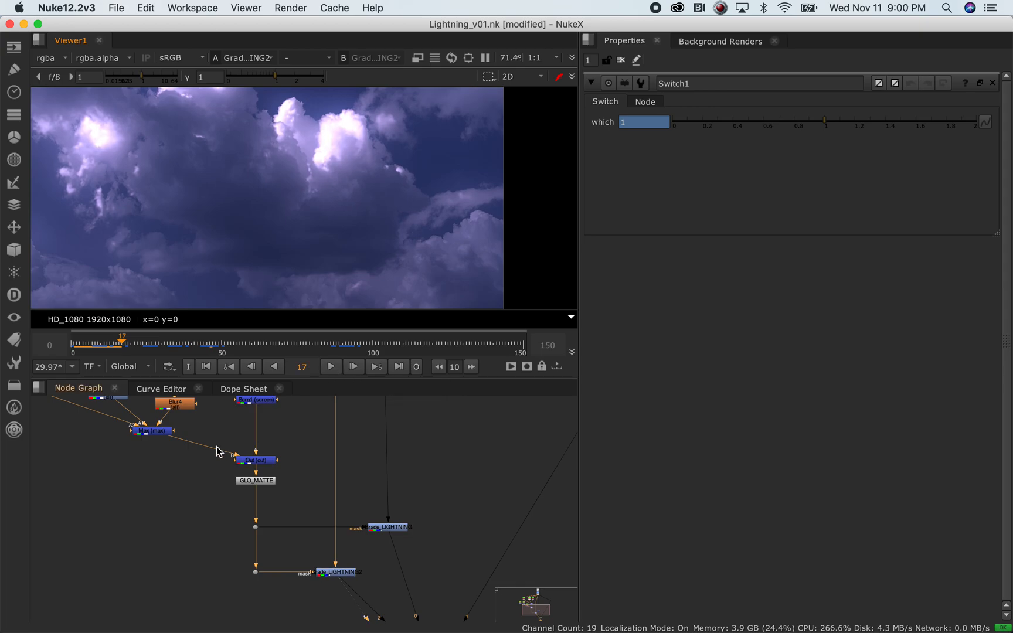
Open RotoPaint2's properties and marquee-select all points of its Bezier1 shape
middle_drag(212, 423, 306, 546)
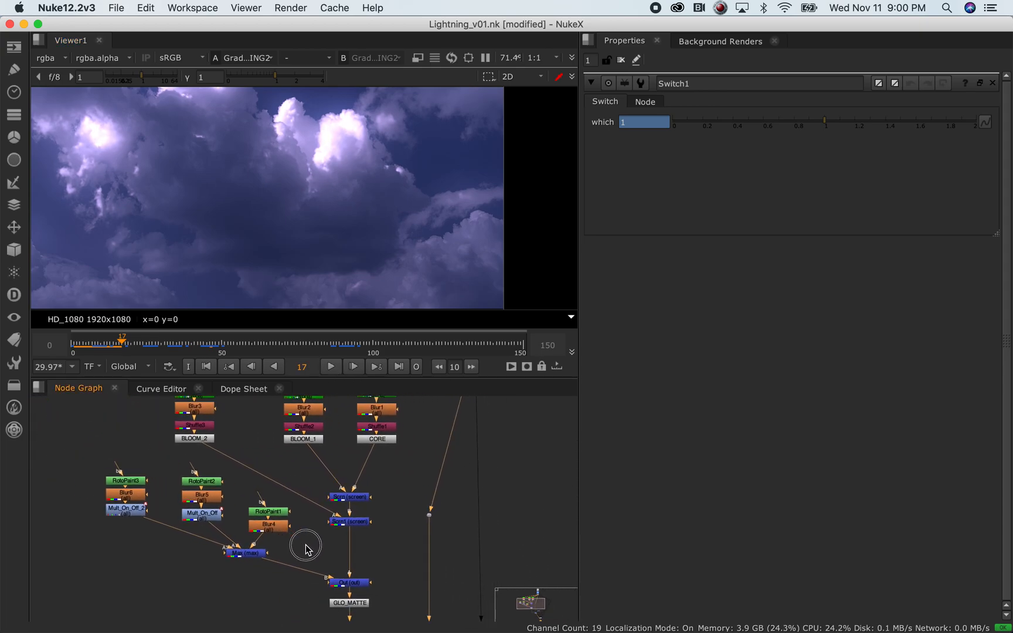
double_click(215, 483)
scroll(285, 235, down, 3)
drag(89, 101, 244, 240)
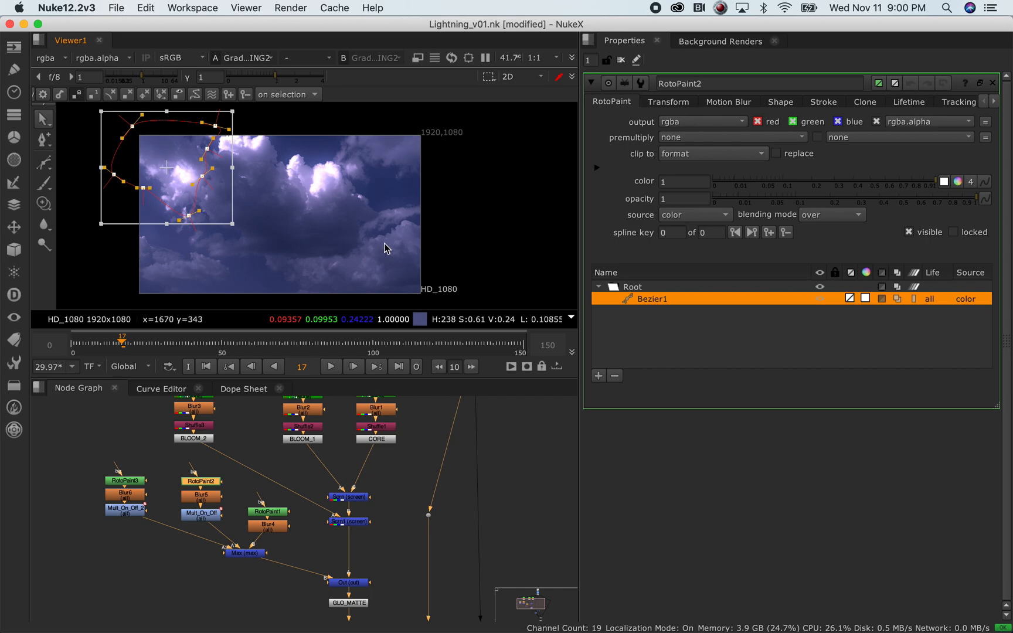
Inspect Blur5's settings and Mult_On_Off's multiply value of 0 at frame 17
click(404, 490)
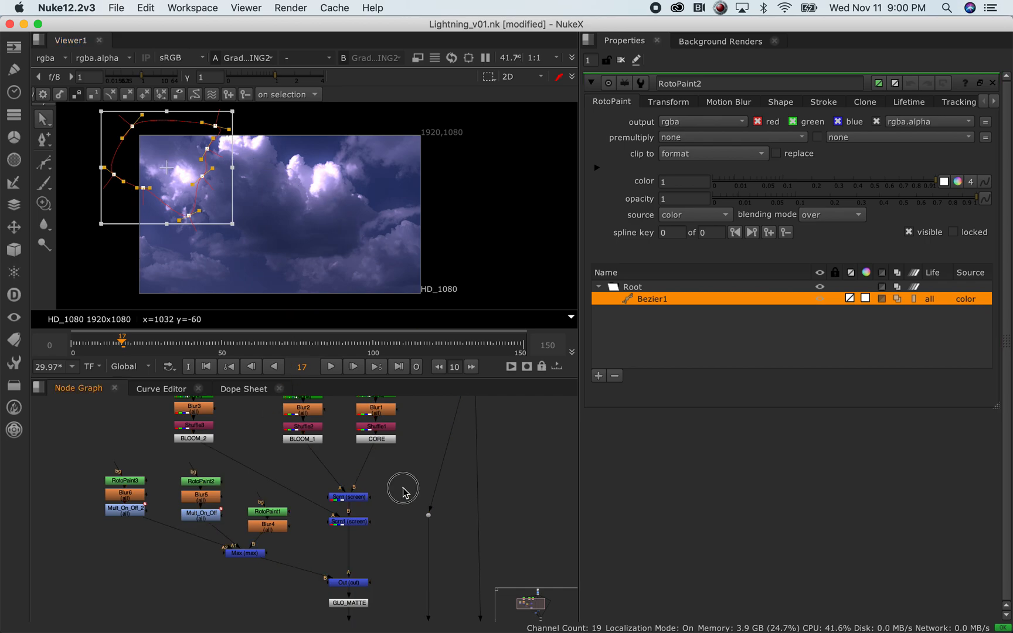
scroll(305, 520, up, 1)
middle_drag(299, 479, 247, 412)
middle_drag(122, 524, 182, 574)
middle_drag(325, 463, 333, 421)
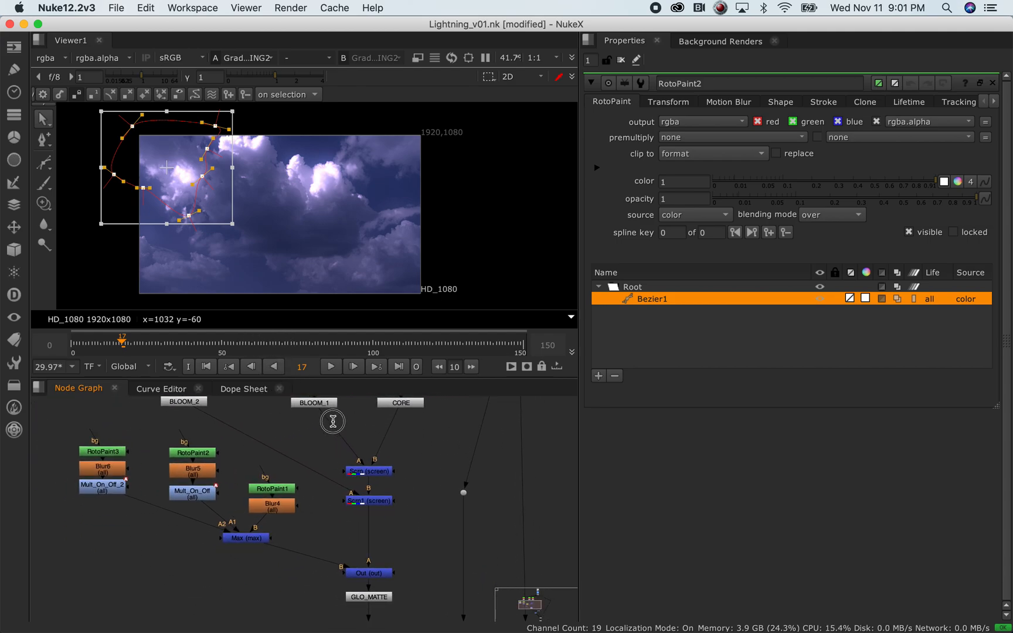
click(199, 477)
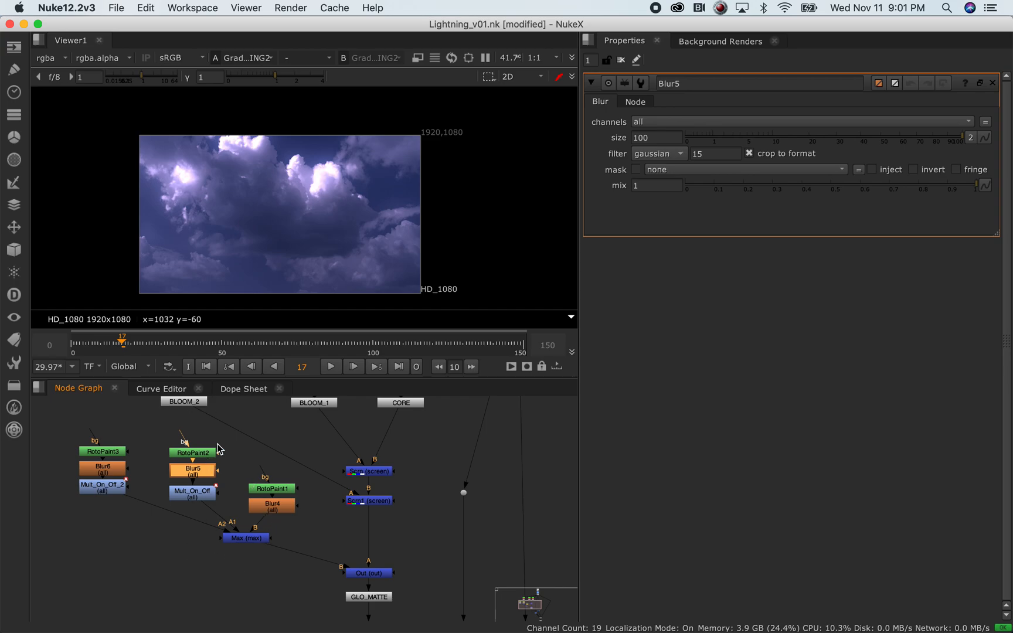
click(200, 498)
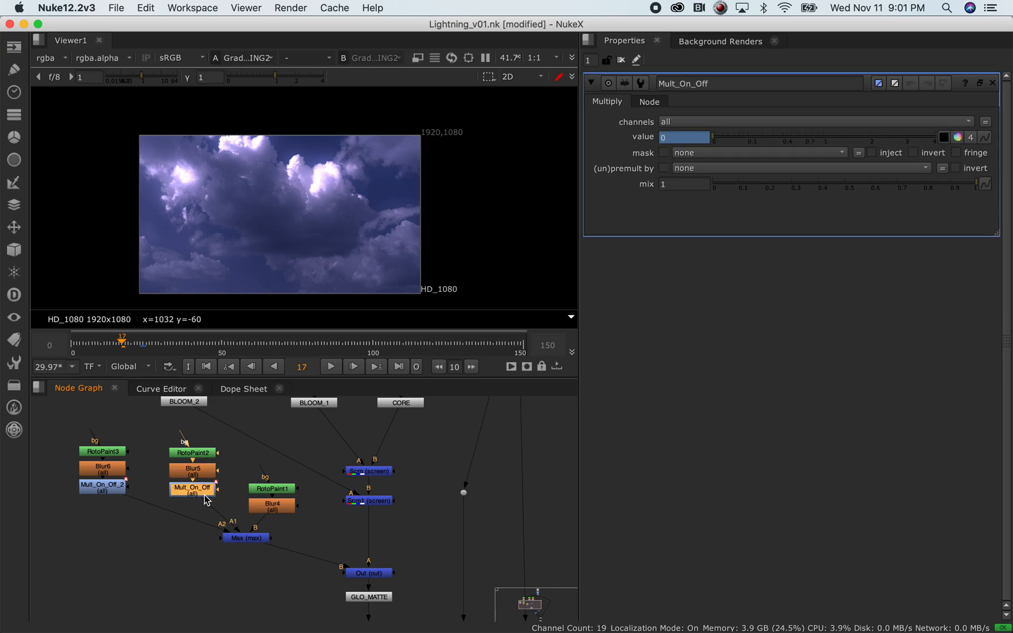
Survey the whole node tree and marquee-select the Keyer, Blur and Shuffle node columns
scroll(346, 463, down, 8)
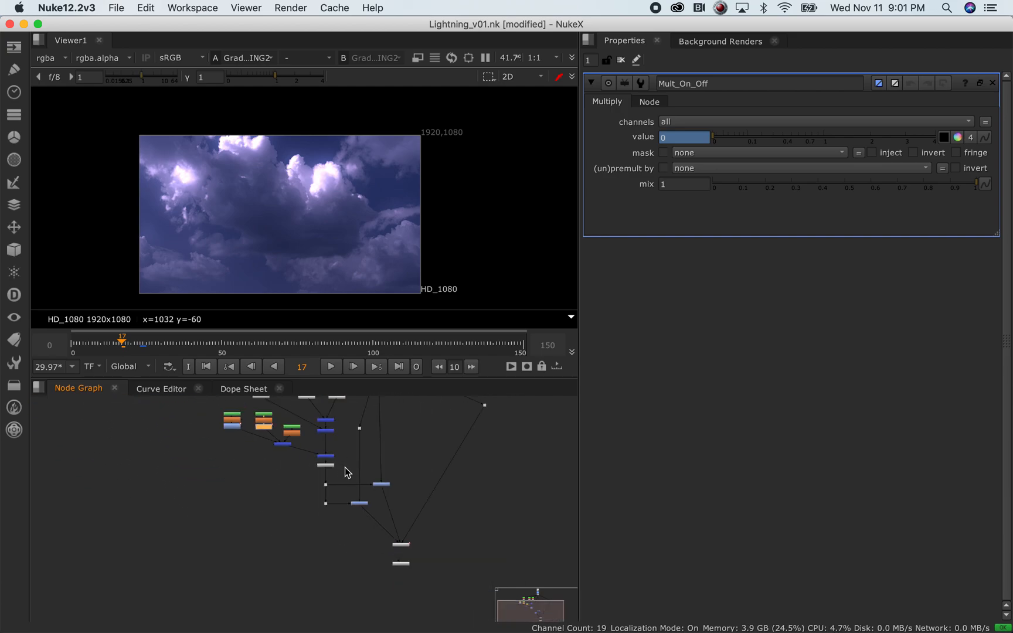
scroll(393, 487, up, 3)
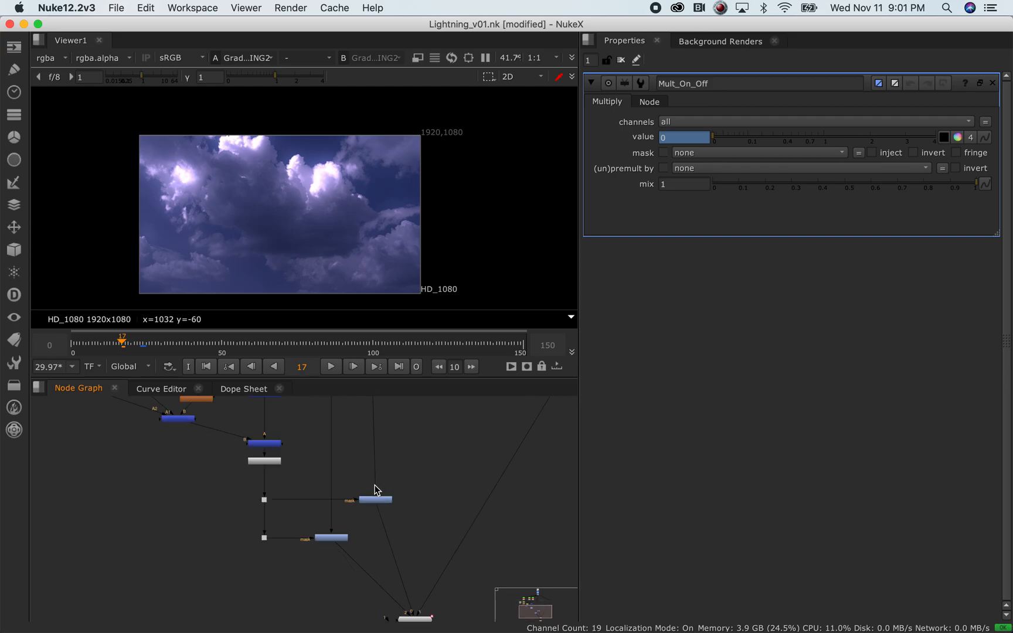
scroll(367, 492, down, 4)
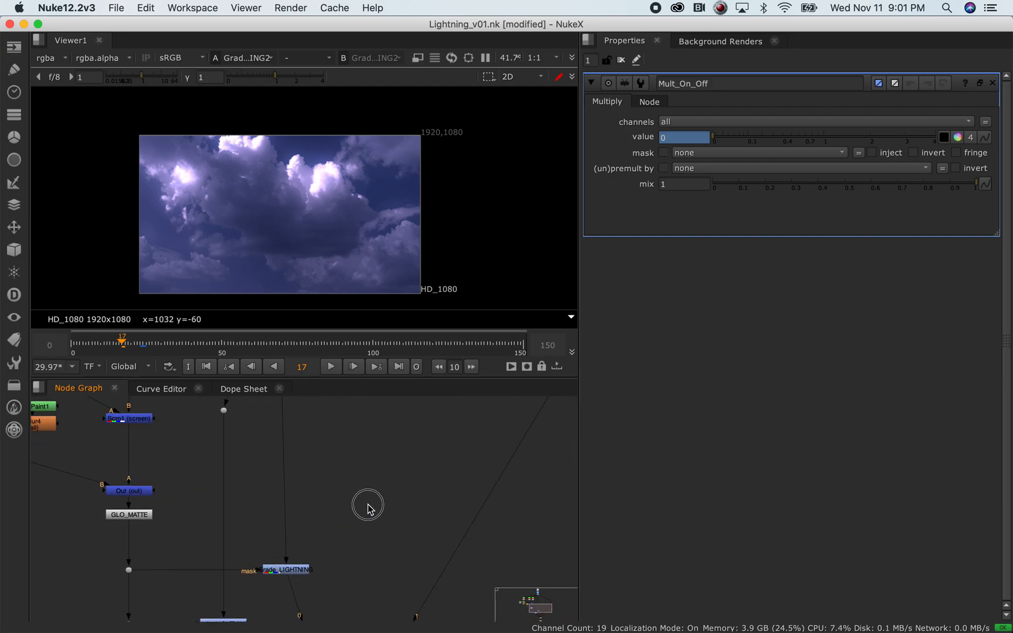
scroll(389, 480, down, 2)
mouse_move(364, 424)
middle_down()
mouse_move(374, 503)
mouse_move(361, 412)
middle_up()
scroll(395, 530, up, 5)
middle_drag(373, 518, 445, 534)
middle_drag(189, 439, 234, 560)
middle_drag(235, 438, 328, 589)
drag(90, 420, 409, 516)
scroll(353, 491, up, 3)
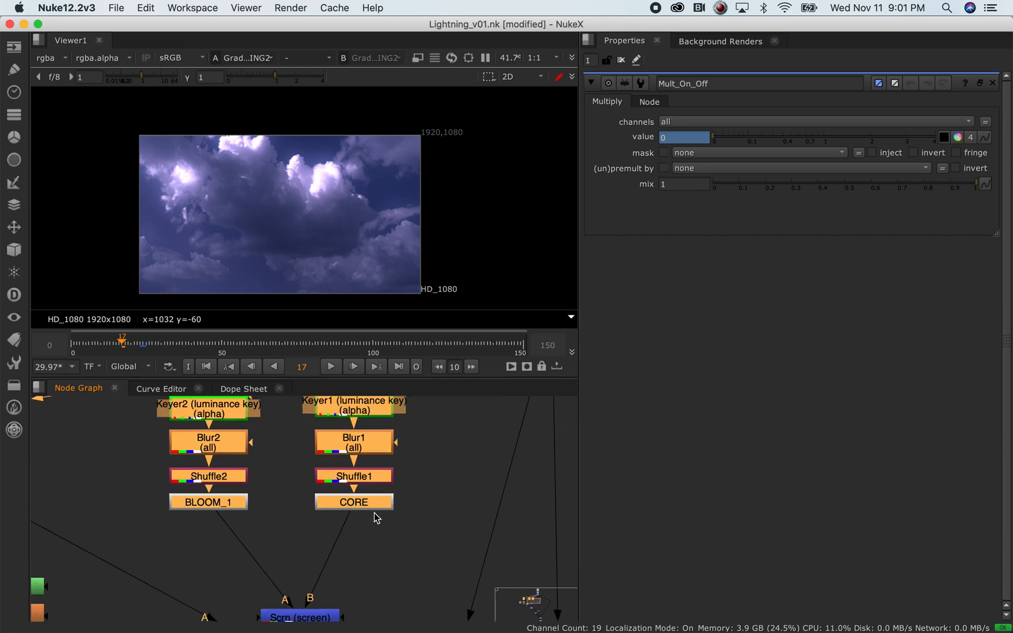
scroll(395, 504, down, 4)
middle_drag(470, 513, 354, 434)
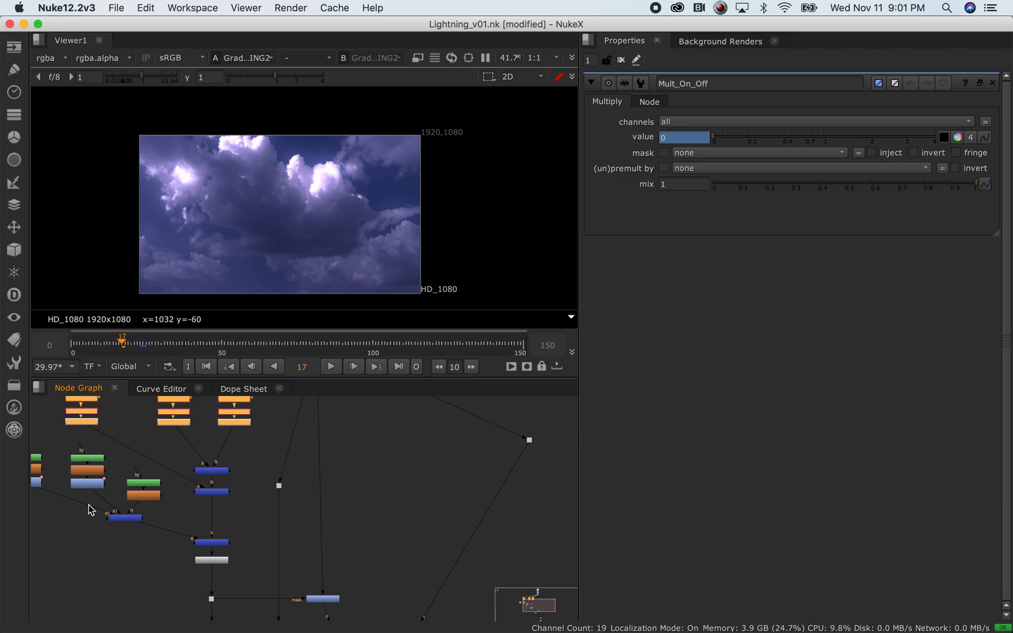
scroll(218, 497, down, 3)
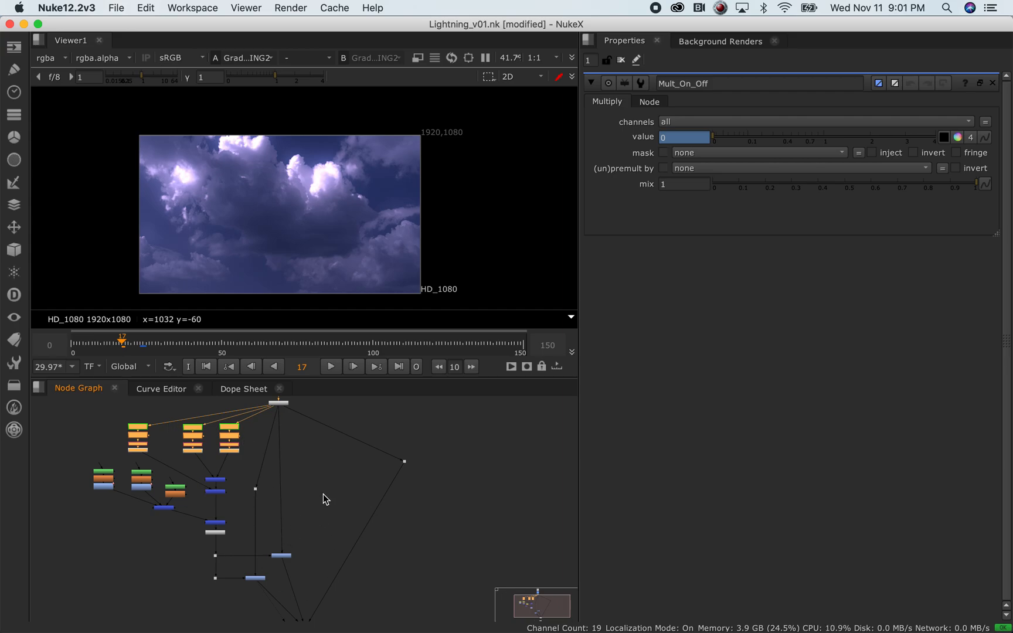
scroll(311, 499, down, 2)
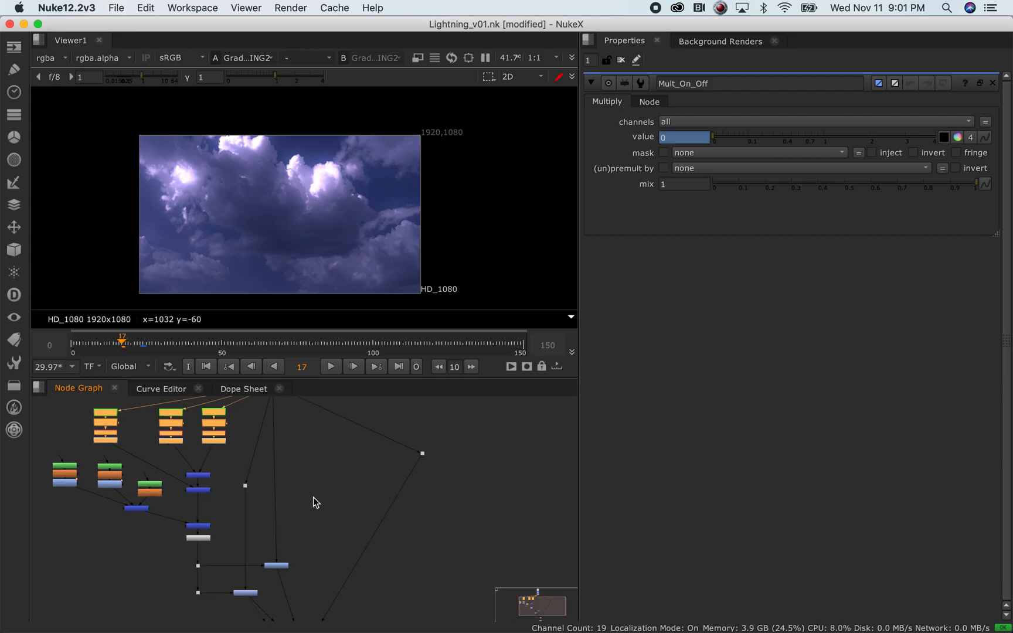